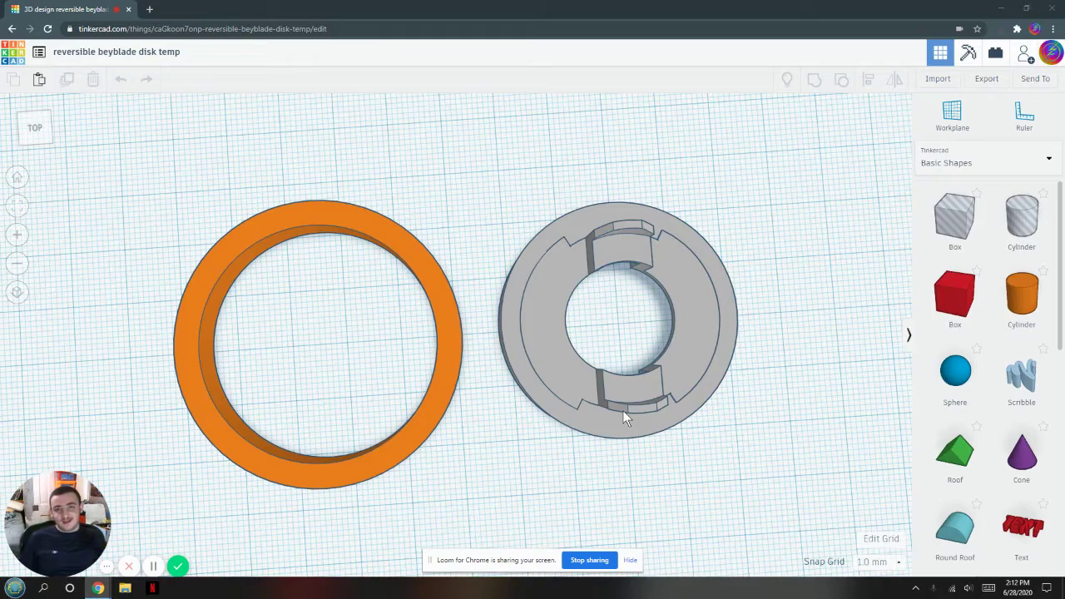
Step: Place a green Roof shape on the workplane in front of the gap between the orange ring and the grey disk
right_drag(549, 451, 540, 356)
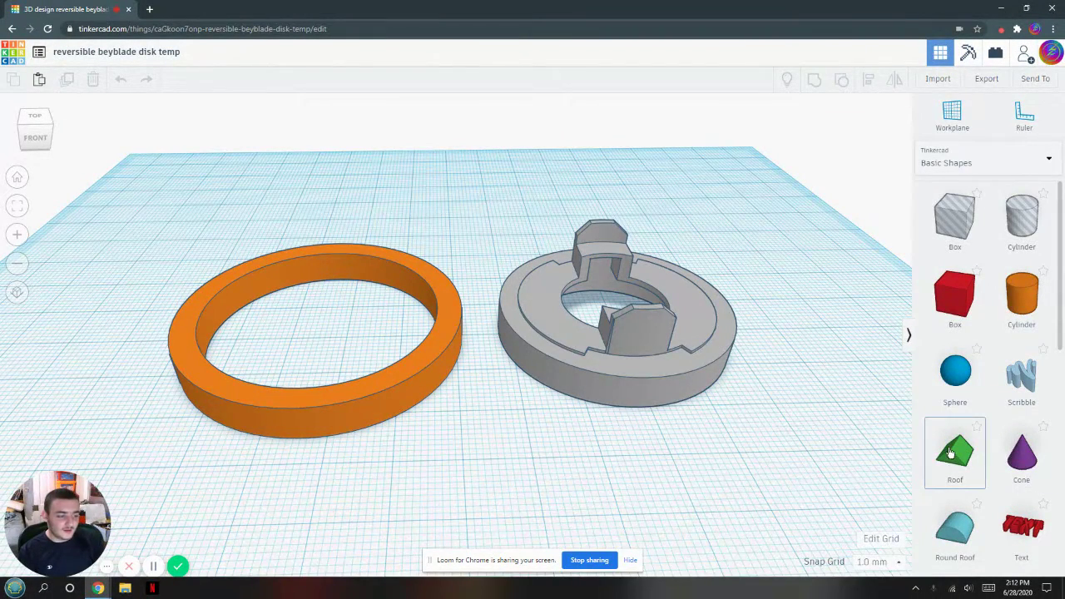
drag(955, 453, 482, 396)
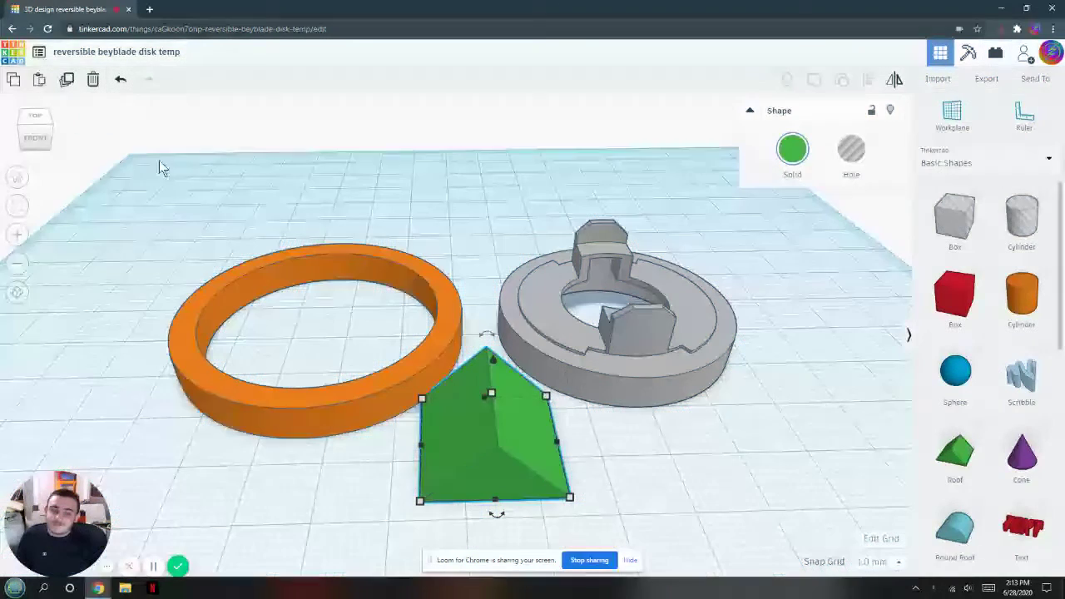
Step: Move the orange ring to the left, away from the green roof shape and the grey disk
click(183, 326)
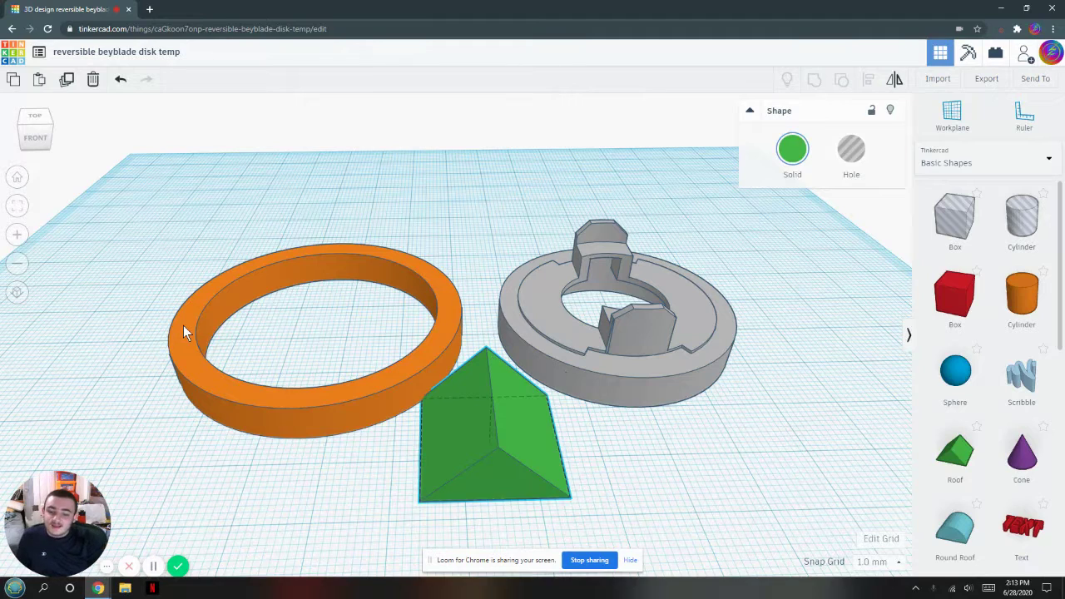
key(Left)
key(Left)
key(Left)
key(Left)
key(Left)
key(Left)
key(Left)
key(Left)
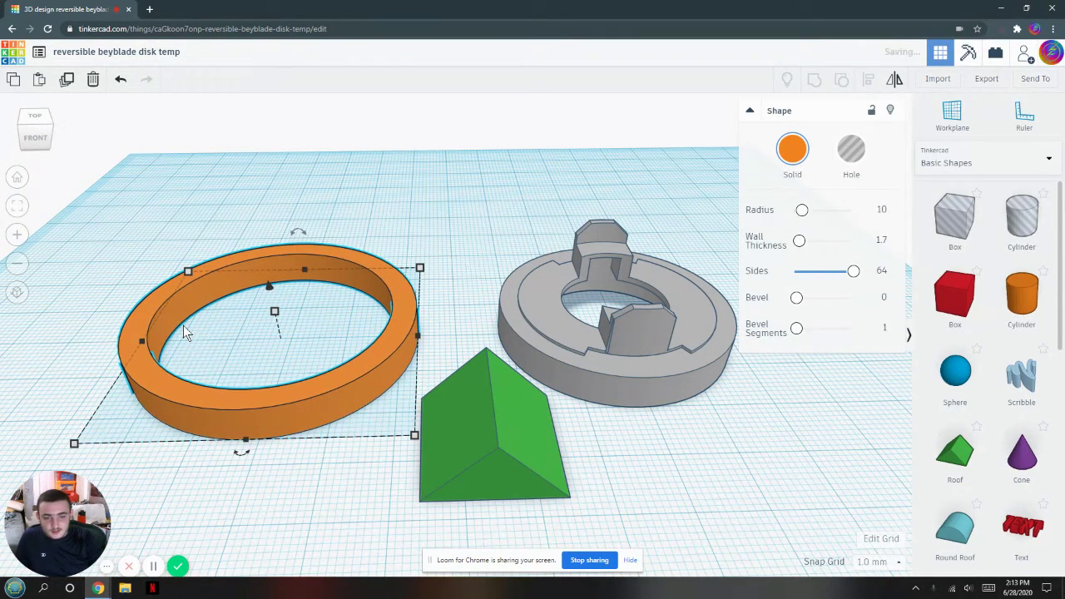
key(Left)
key(Left)
key(Left)
key(Left)
key(Left)
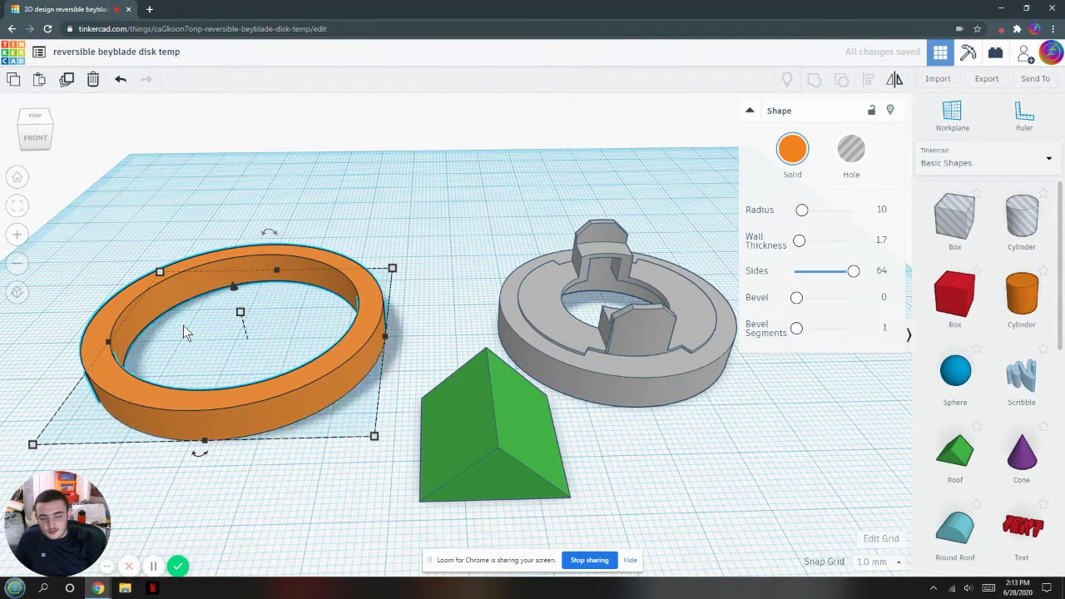
key(Left)
key(Left)
key(Left)
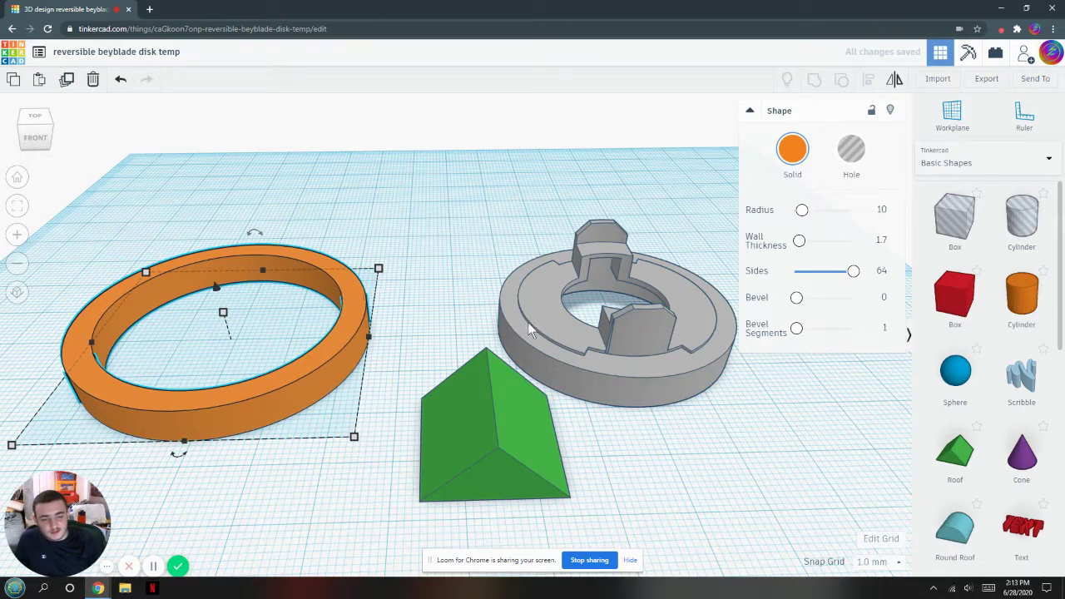
Step: Move the grey disk left until it overlaps the right edge of the orange ring, above the green roof
click(528, 317)
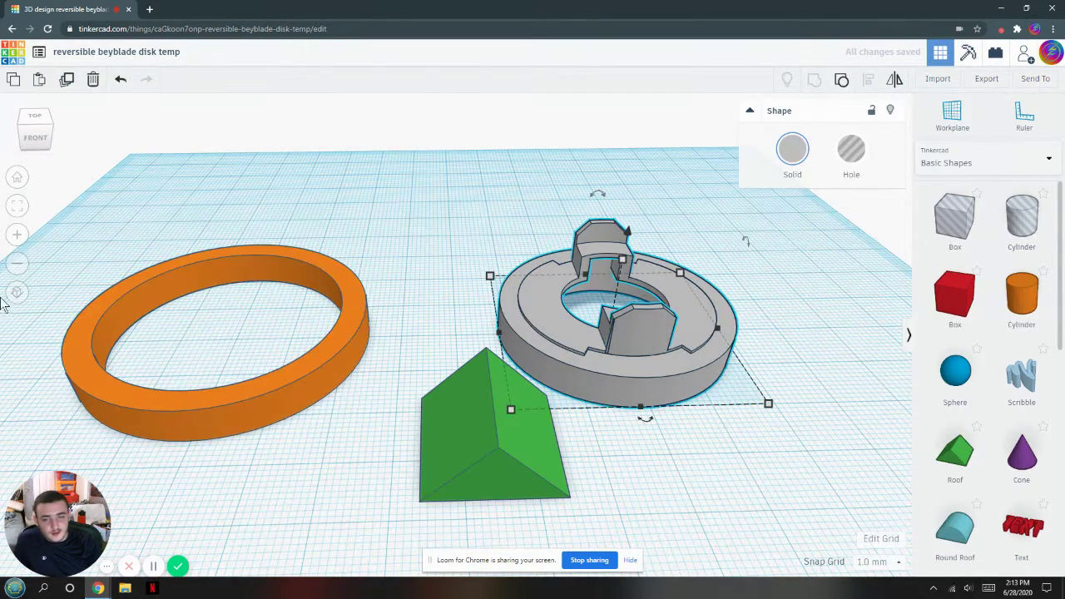
click(18, 176)
right_drag(221, 263, 245, 364)
scroll(245, 364, up, 4)
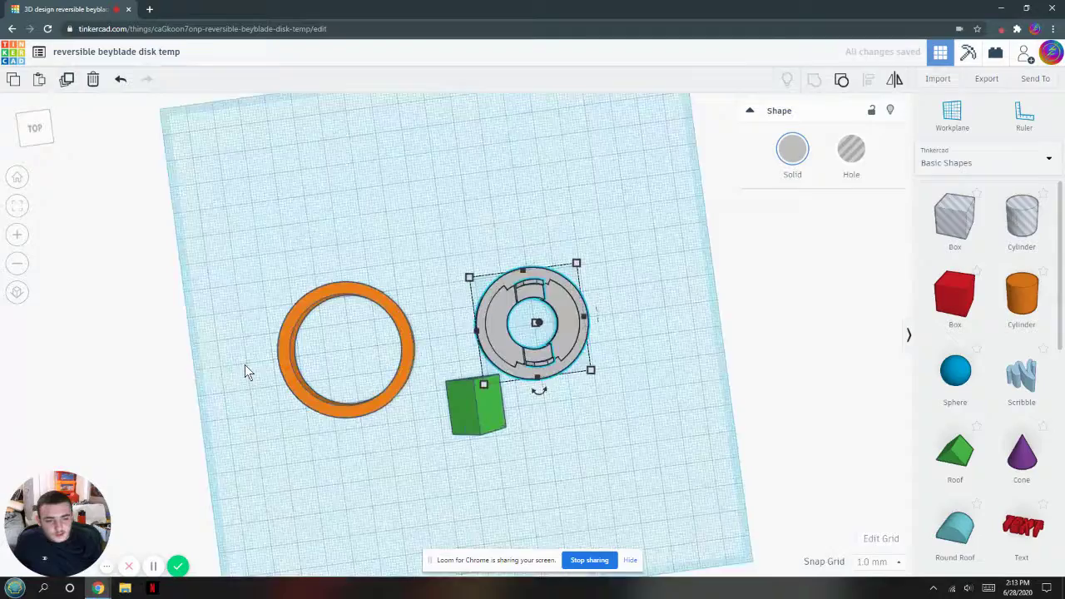
key(Left)
key(Left)
key(Left)
key(Left)
key(Left)
key(Left)
key(Left)
key(Left)
key(Left)
key(Left)
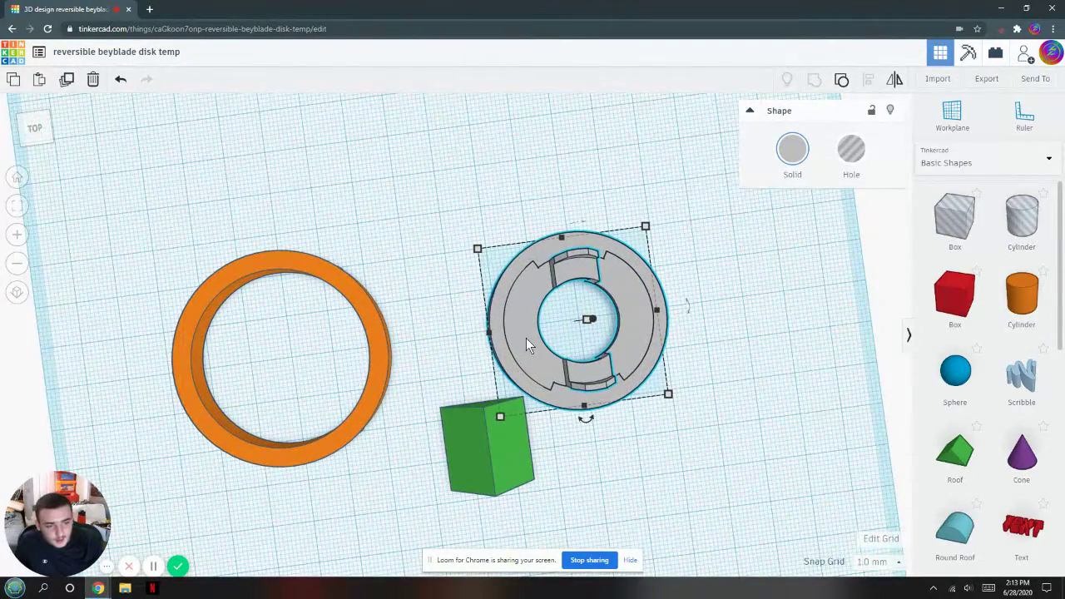
key(Left)
key(Left)
key(Left)
key(Left)
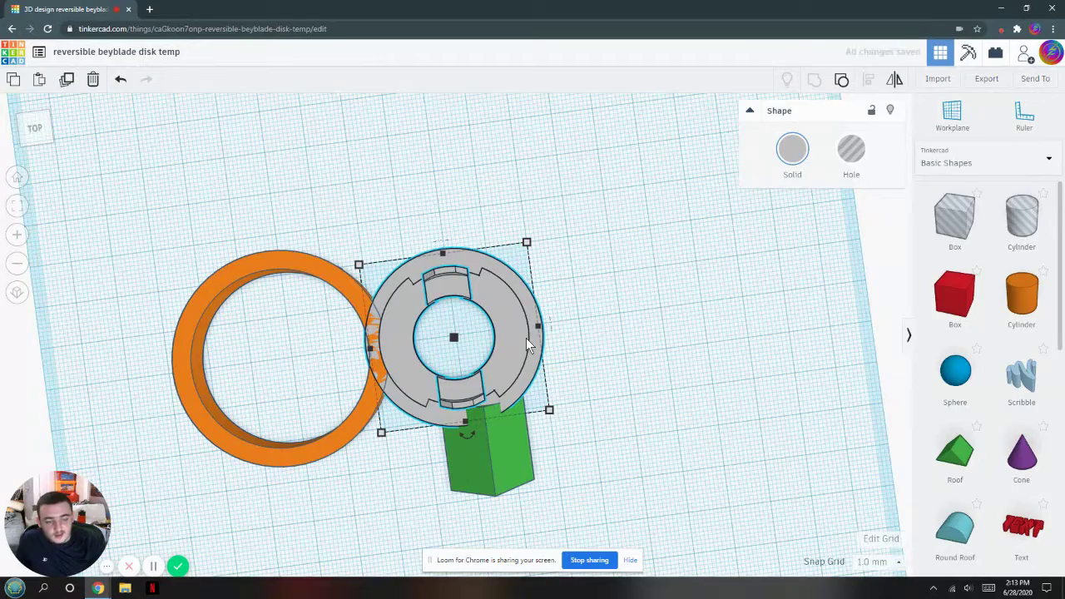
scroll(506, 312, up, 10)
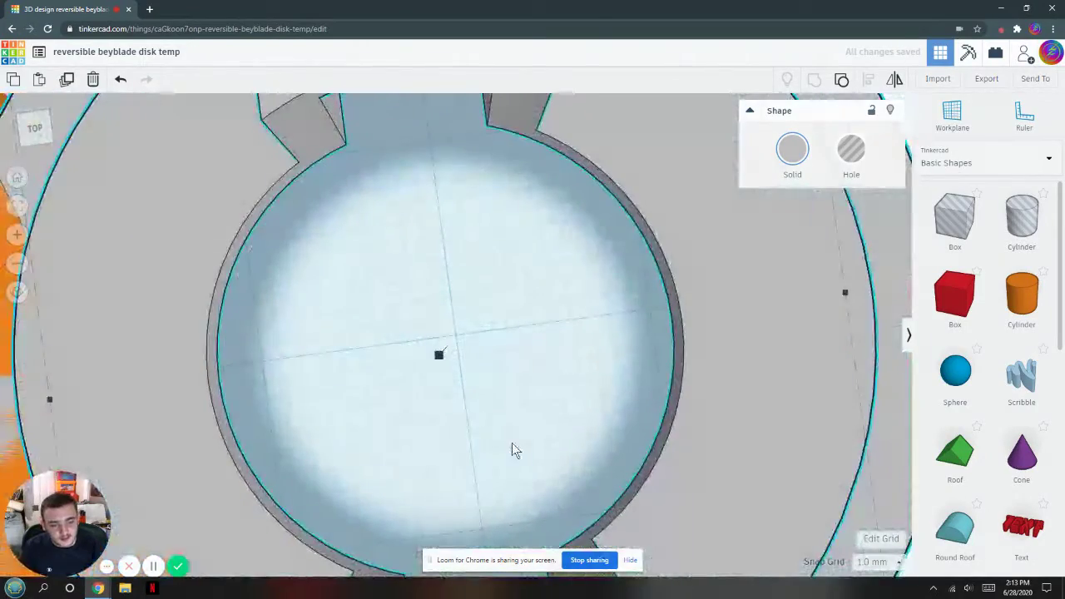
click(897, 562)
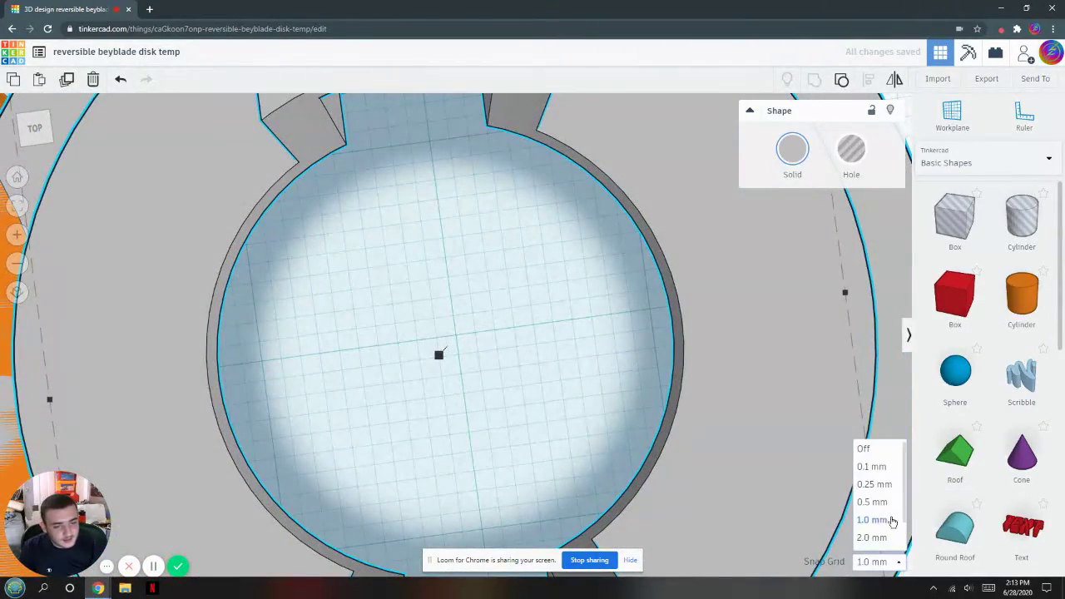
click(872, 502)
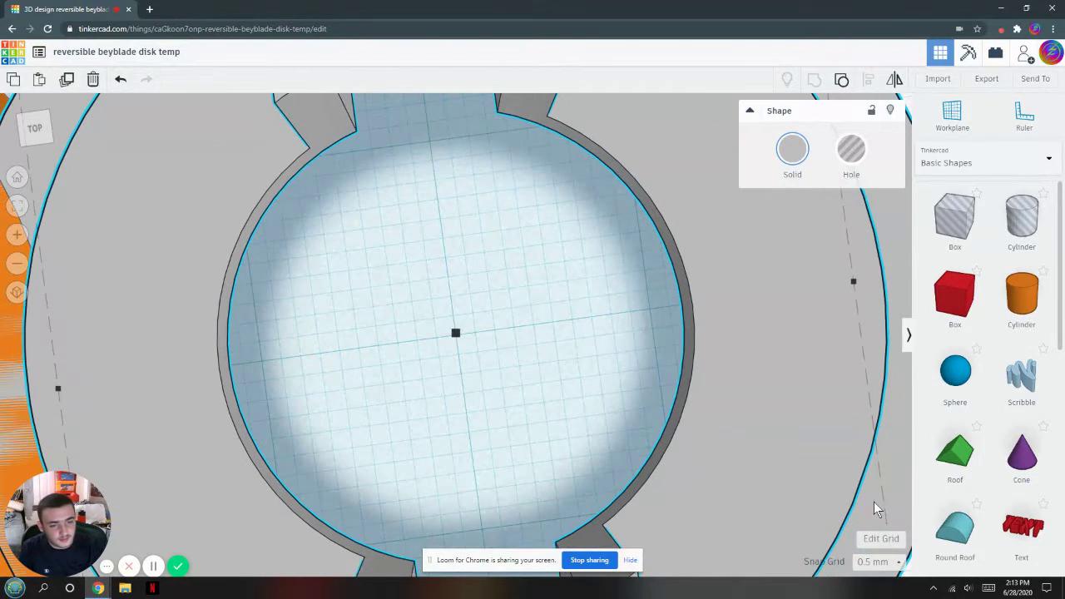
click(874, 562)
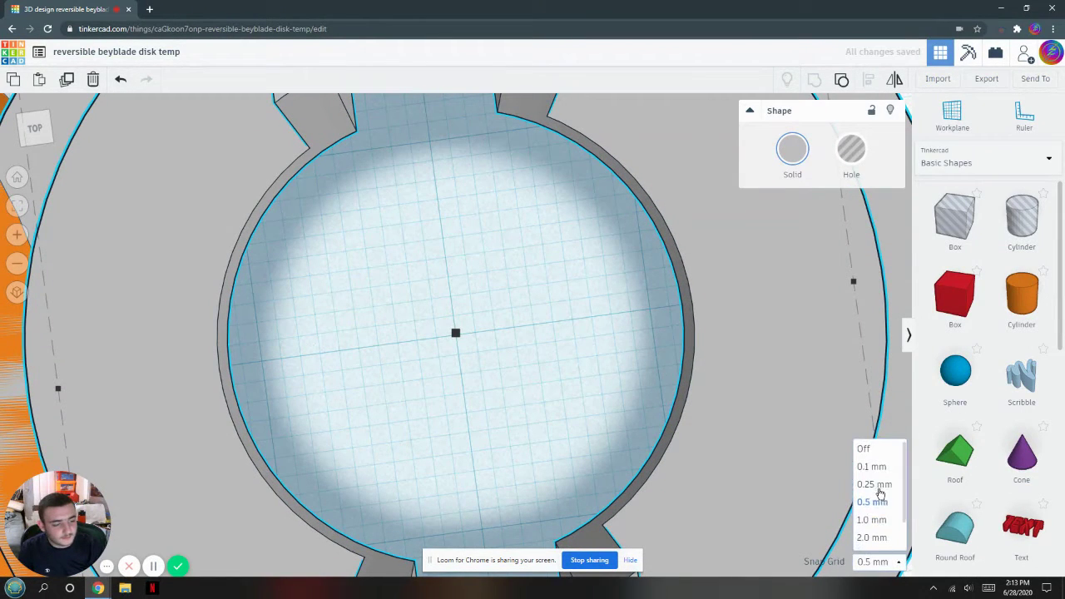
click(871, 520)
Step: Move the orange ring further left until it is well clear of the grey disk
scroll(545, 469, down, 5)
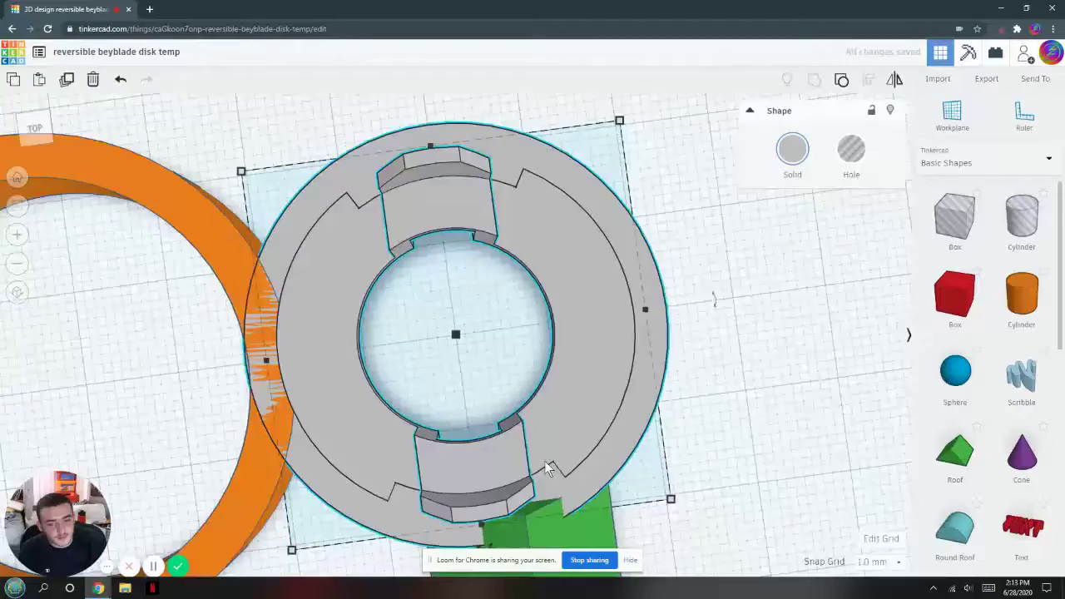
click(291, 478)
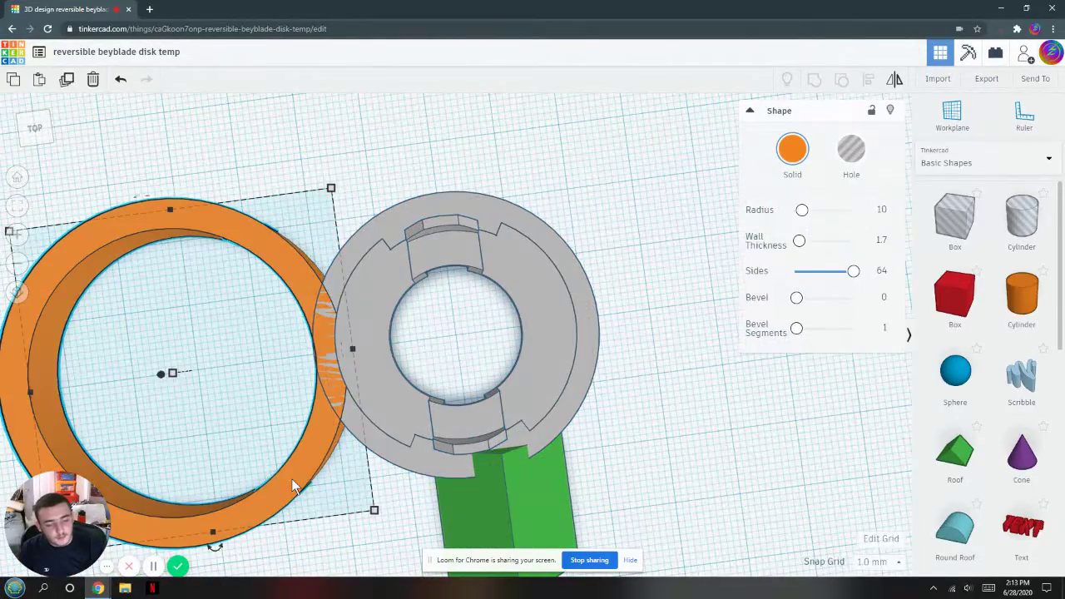
key(Left)
key(Left)
key(Left)
key(Left)
key(Left)
key(Left)
key(Left)
key(Left)
key(Left)
key(Left)
key(Left)
key(Left)
key(Left)
key(Left)
key(Left)
key(Left)
key(Left)
key(Left)
key(Left)
key(Left)
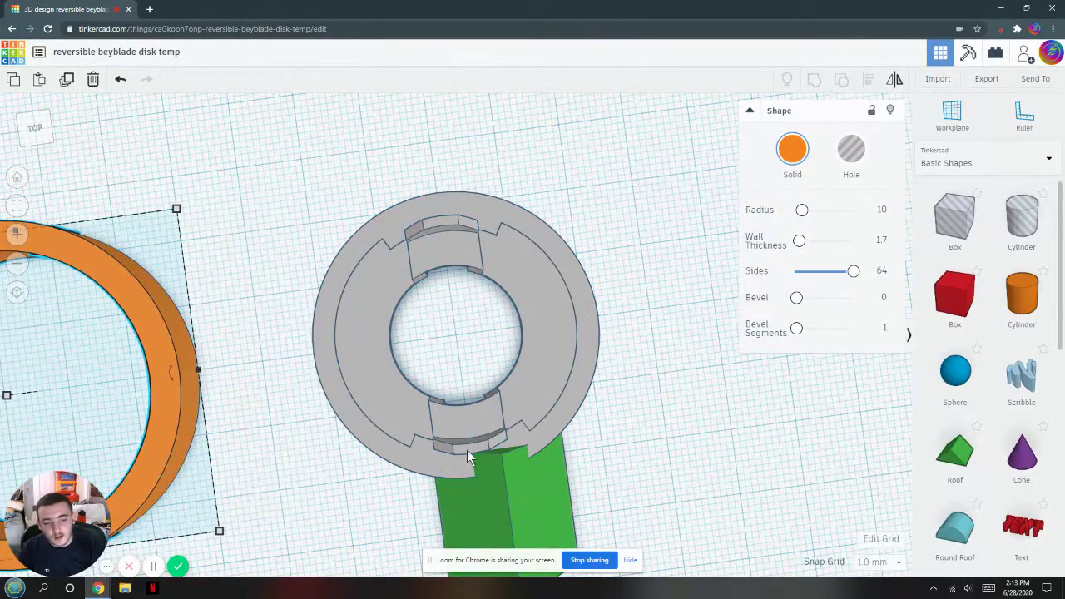
Step: Shift the green roof left so it sits more centrally beneath the grey disk
click(488, 498)
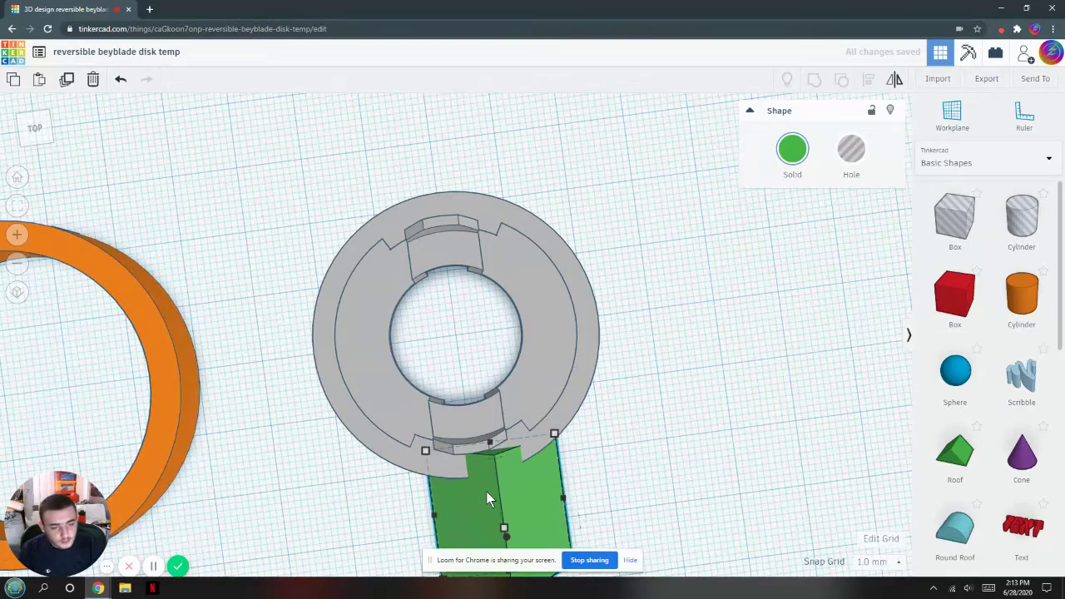
key(Left)
key(Left)
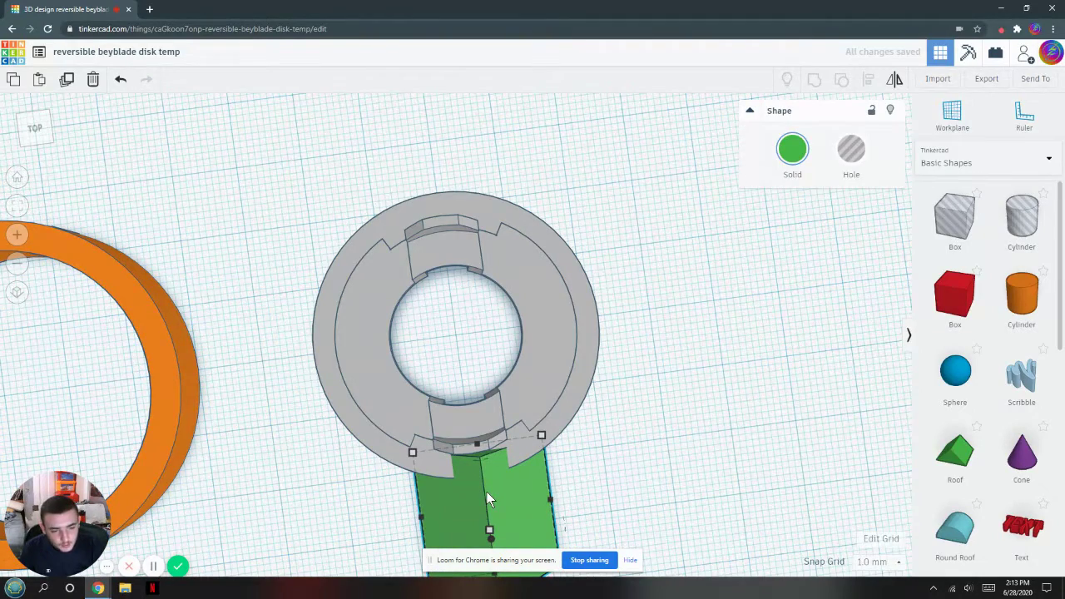
key(Left)
Step: Rotate the green roof 90° so it stands upright as a triangular prism, and raise it to rest on the workplane
right_drag(623, 476, 645, 283)
drag(665, 277, 718, 339)
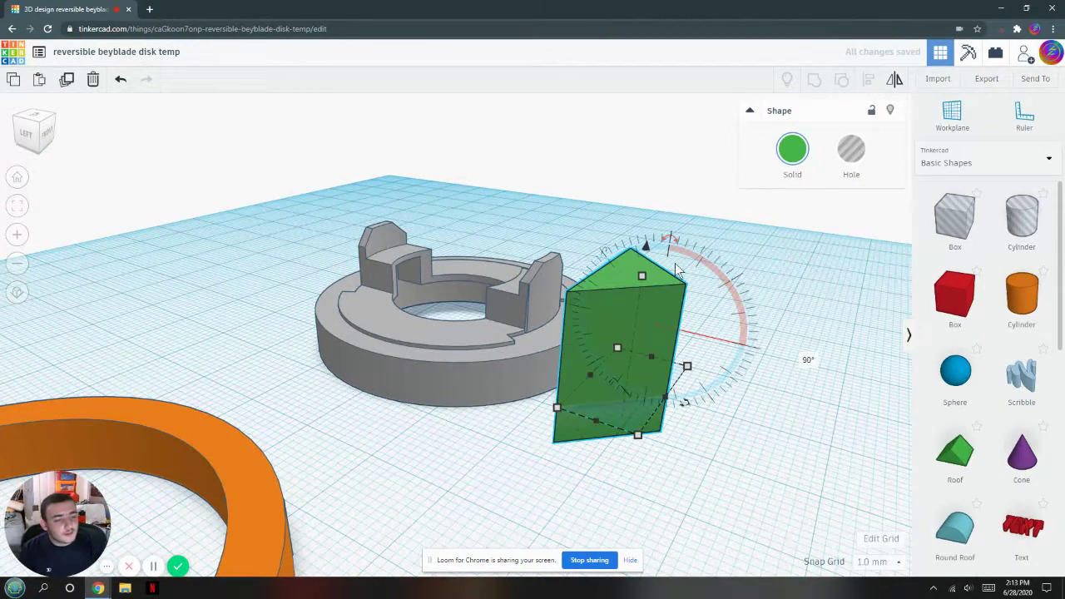
drag(671, 241, 665, 203)
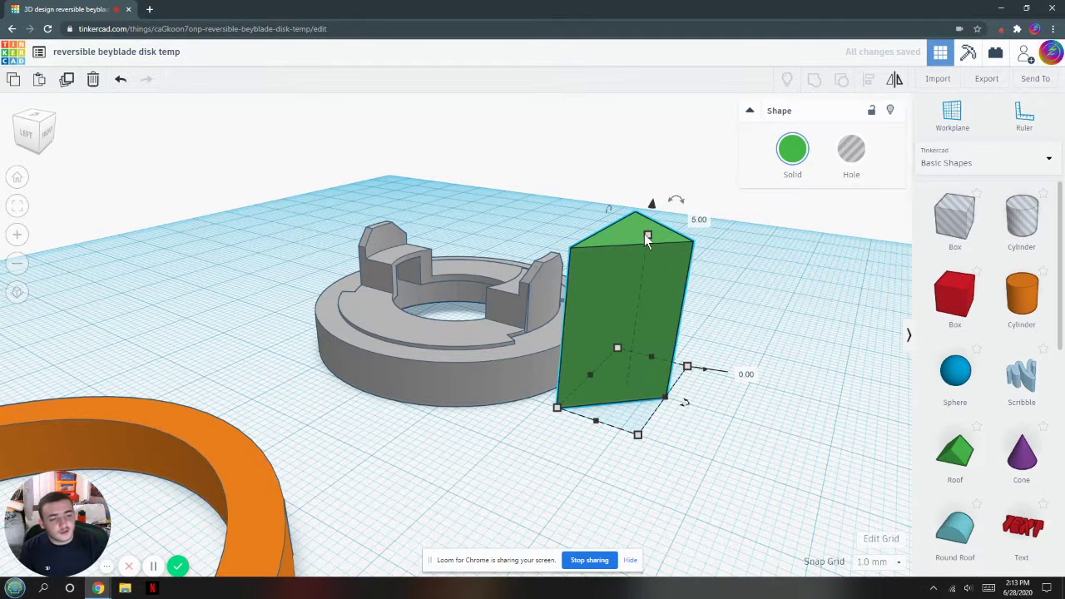
Step: Reduce the upright green prism's height to 8 mm and narrow its width to 5 mm
drag(646, 236, 643, 330)
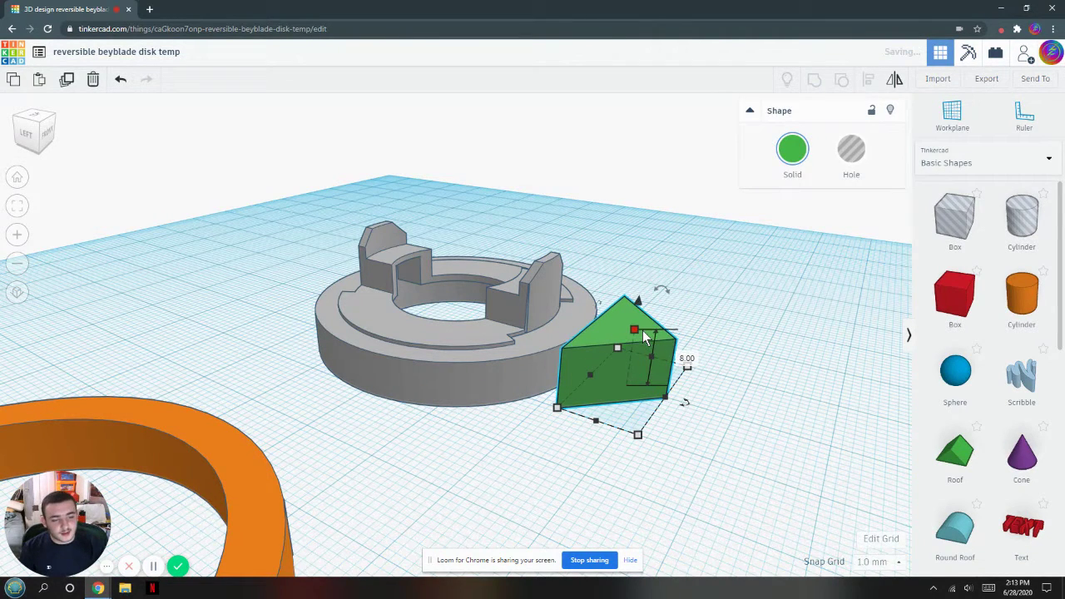
key(Left)
key(Left)
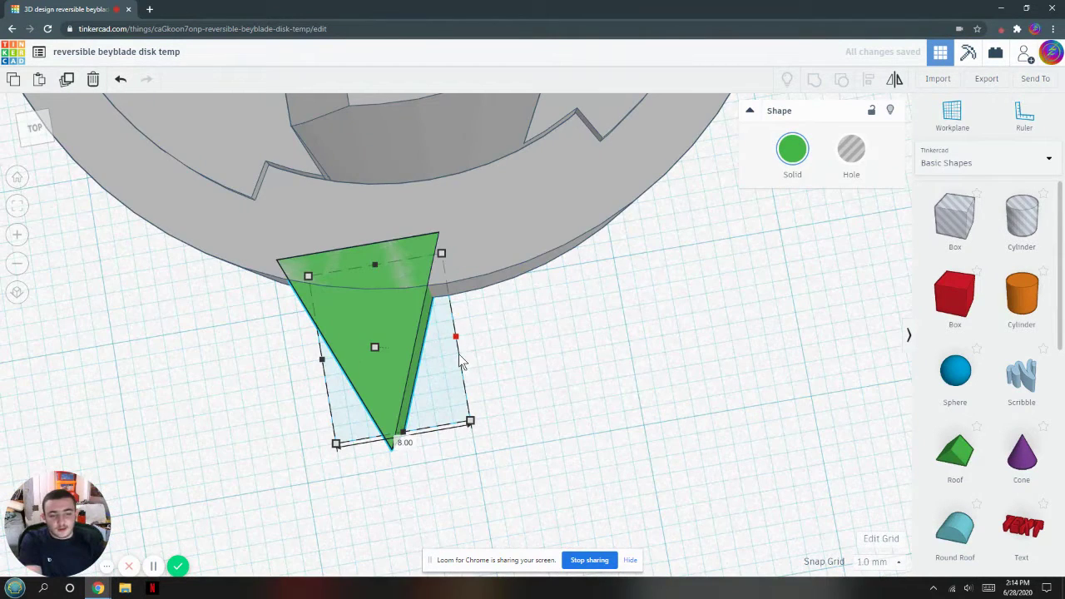
drag(455, 354, 415, 360)
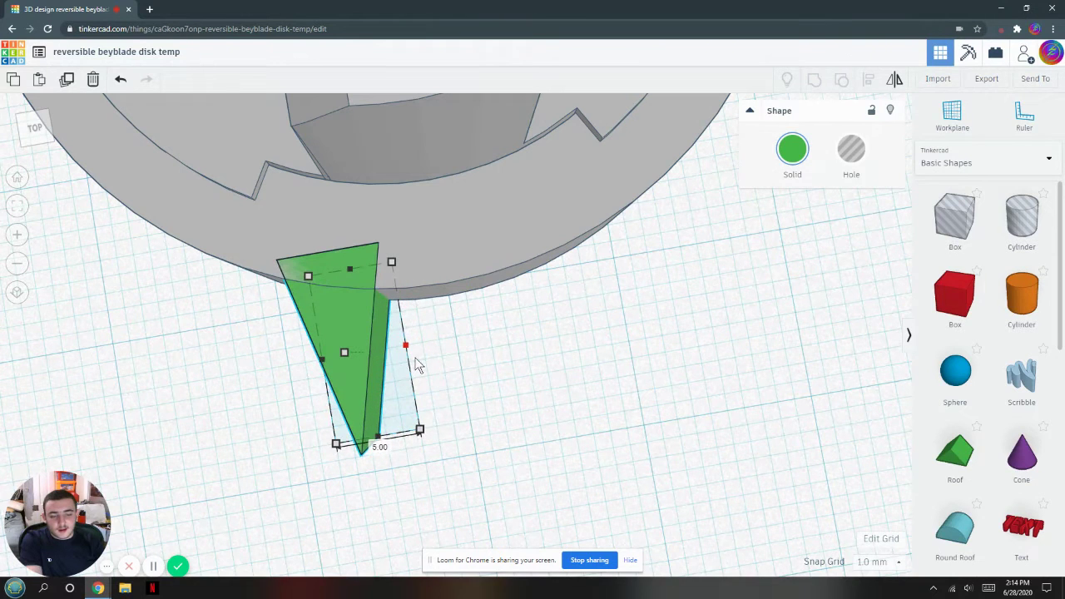
Step: Move the narrowed green prism to the right along the front rim of the grey disk
key(Right)
key(Right)
key(Right)
key(Right)
key(Right)
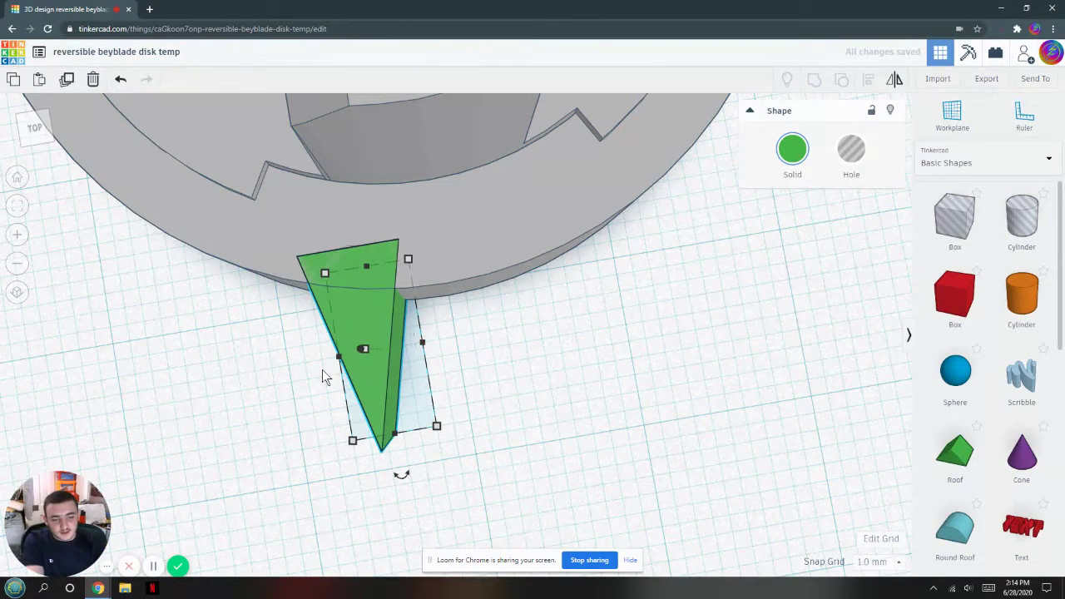
key(Right)
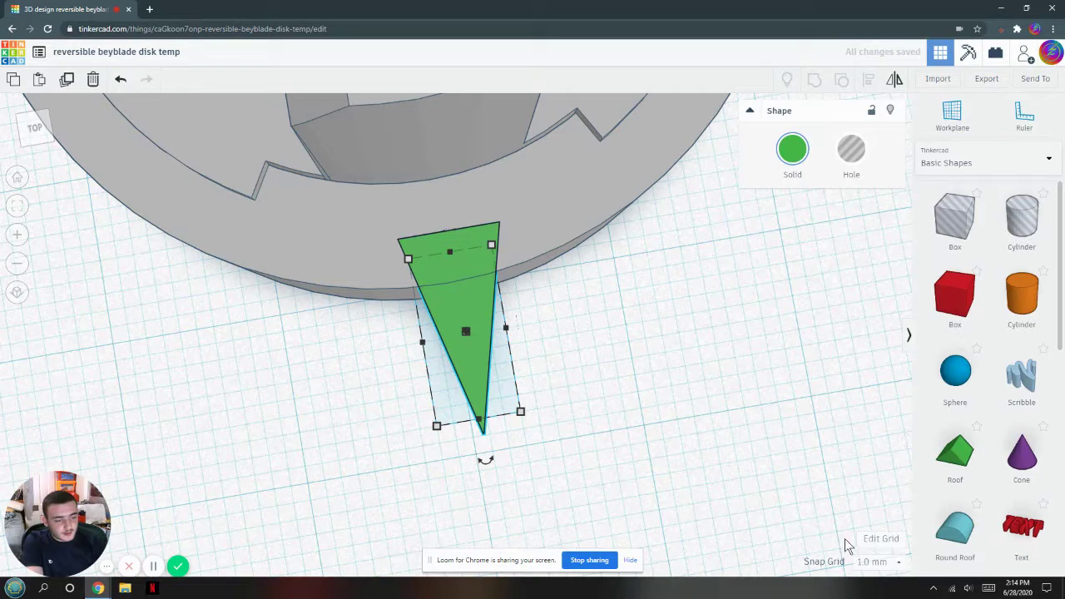
Step: Set the snap grid to 0.5 mm and nudge the prism 0.5 mm left and 1.5 mm outward from the disk
click(886, 563)
click(878, 504)
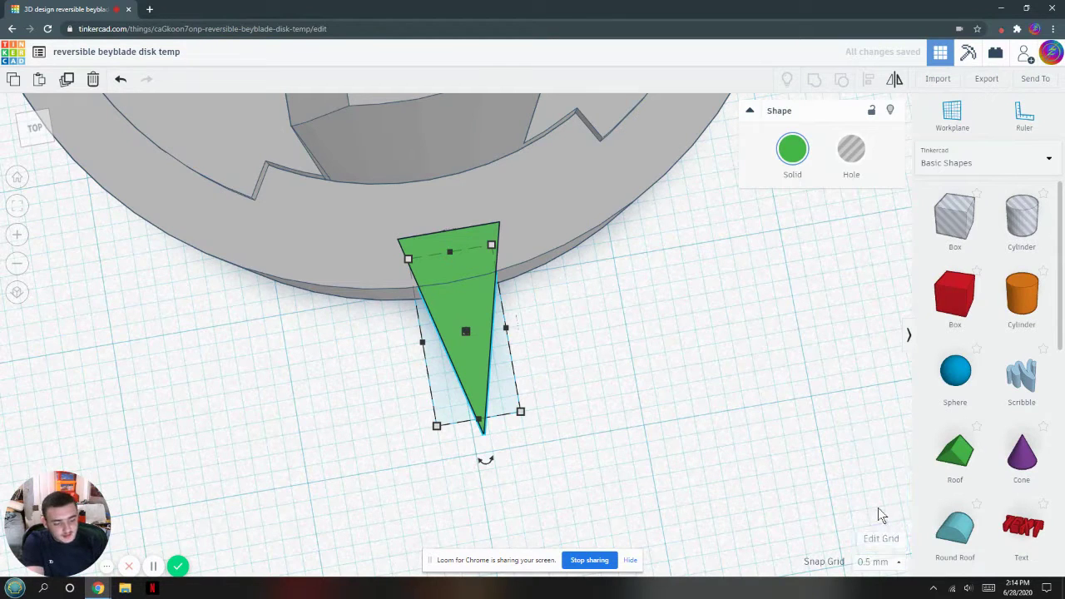
key(Left)
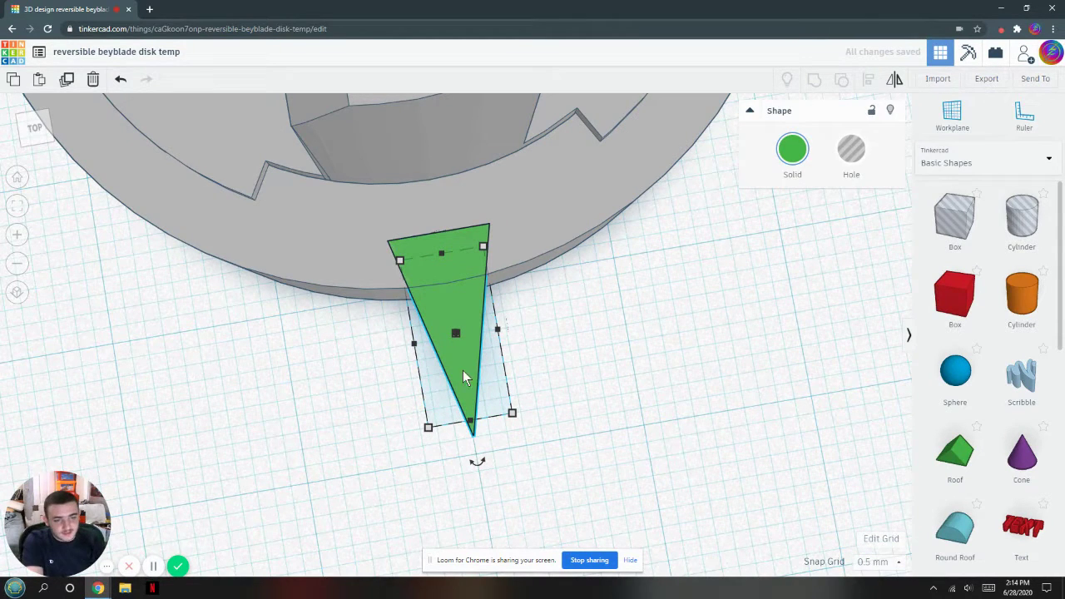
key(Down)
key(Down)
key(Down)
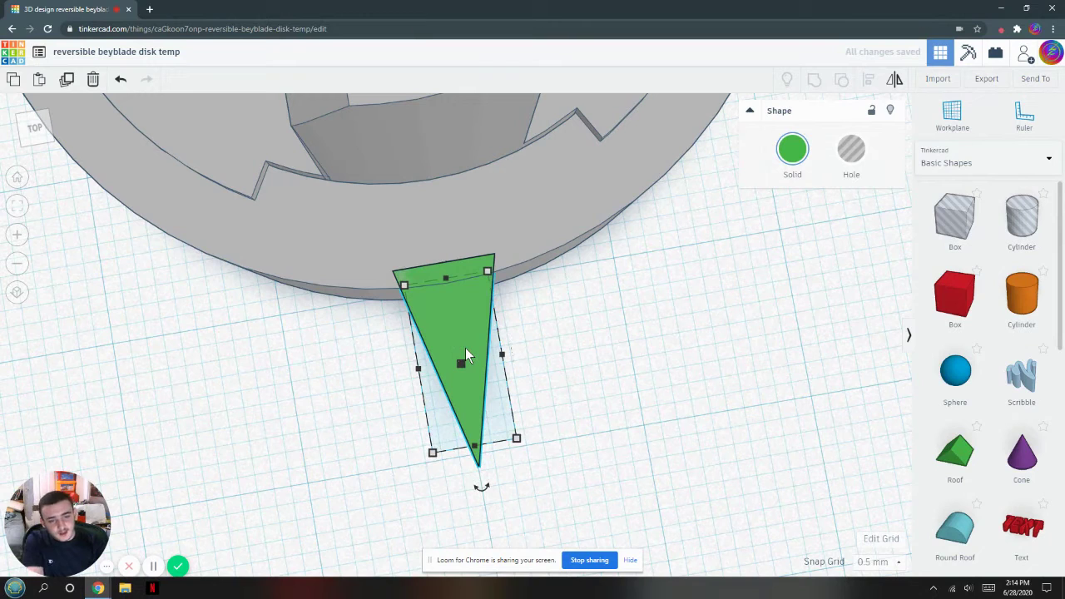
Step: Shorten the prism by pulling its point toward the disk, and nudge it 0.5 mm outward along the rim's front
drag(477, 453, 472, 360)
key(Down)
key(Down)
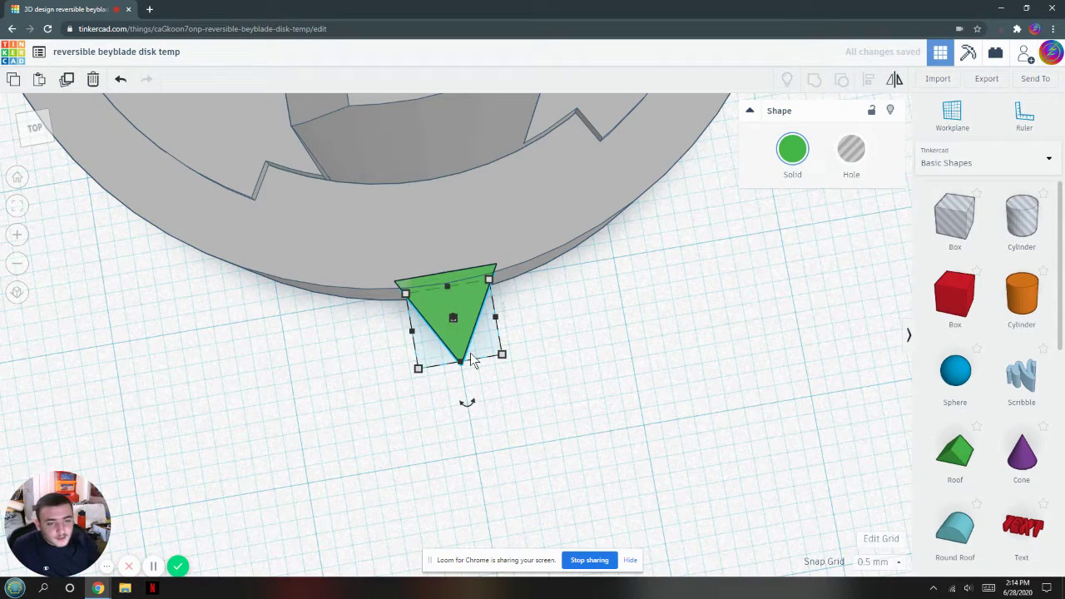
key(Up)
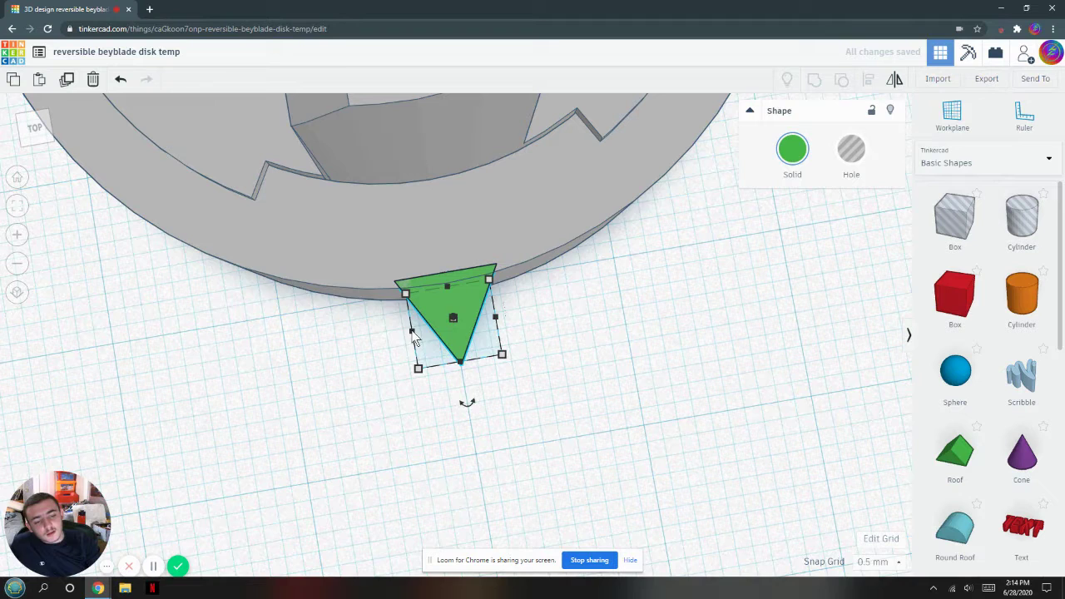
Step: Widen the green prism on both sides to 8.5 mm along the disk's rim
mouse_move(409, 337)
drag(406, 332, 381, 333)
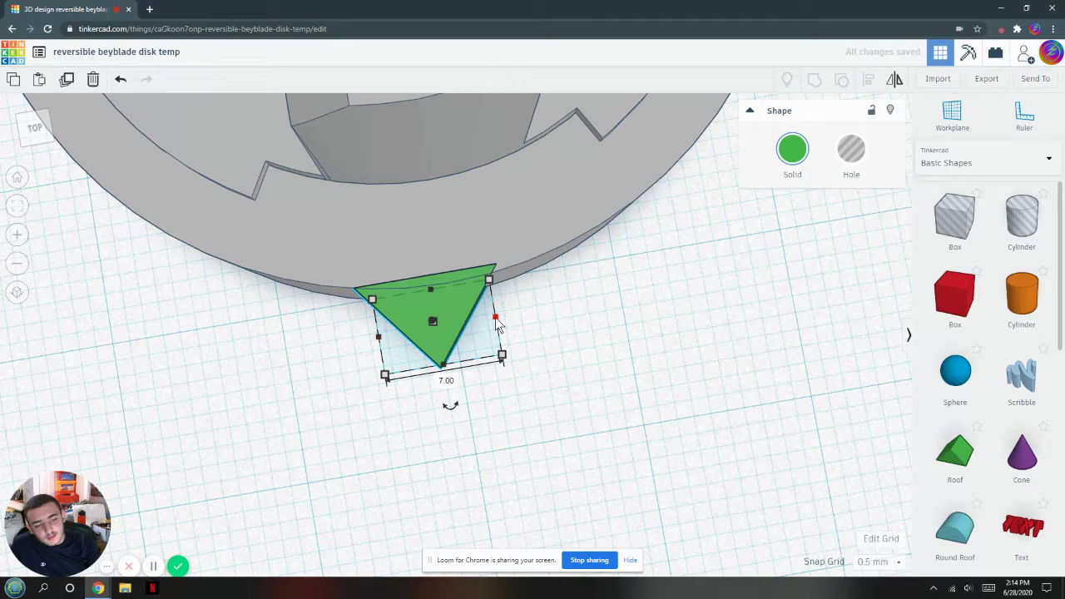
drag(497, 323, 522, 316)
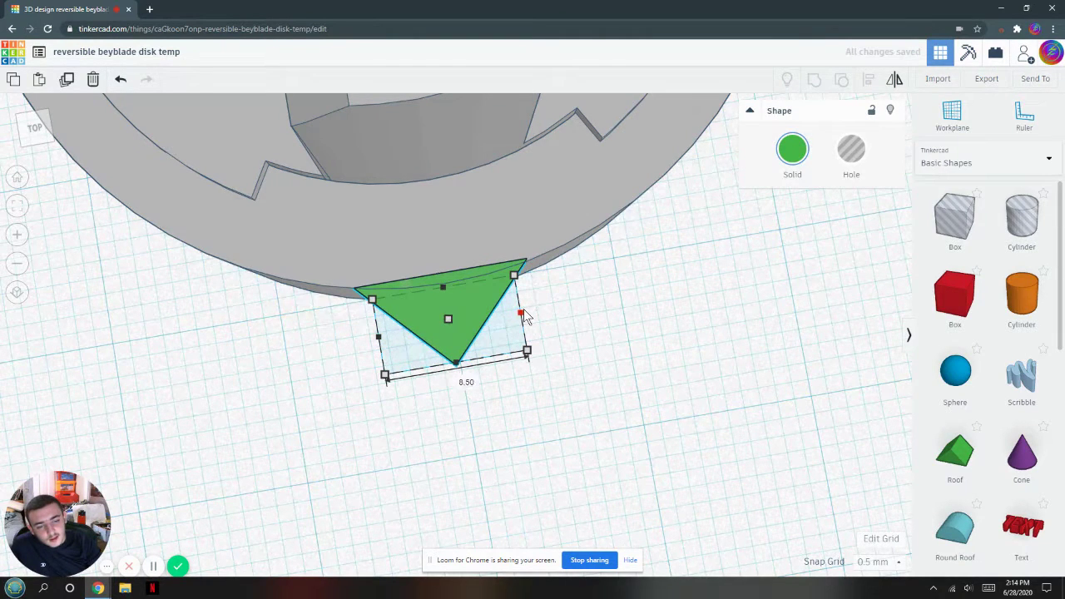
click(604, 356)
Step: Extend the prism's point outward so its length from base to tip is 5 mm
right_drag(601, 351, 597, 408)
scroll(601, 324, down, 2)
drag(457, 357, 466, 364)
scroll(468, 371, down, 5)
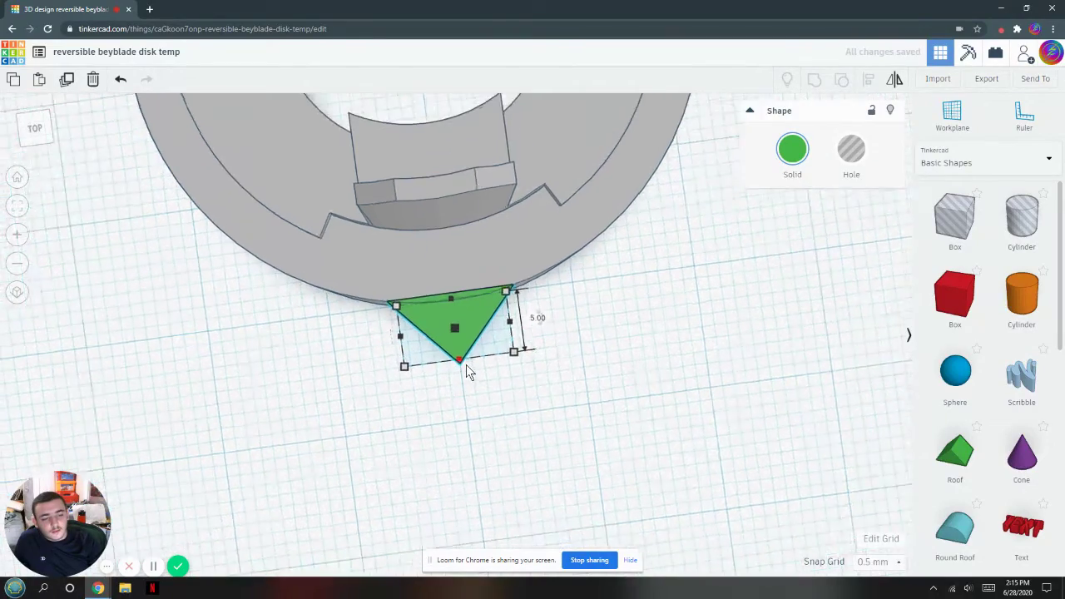
scroll(467, 364, down, 1)
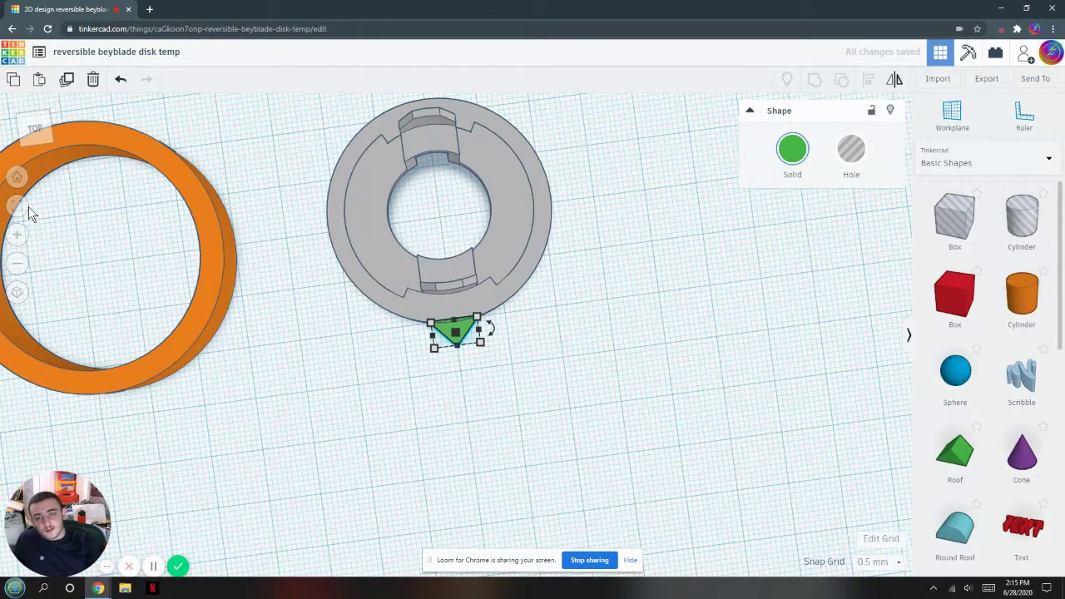
Step: Duplicate the green spike, turn the copy to face the opposite way, and move it to the opposite side of the grey disk's rim
click(66, 79)
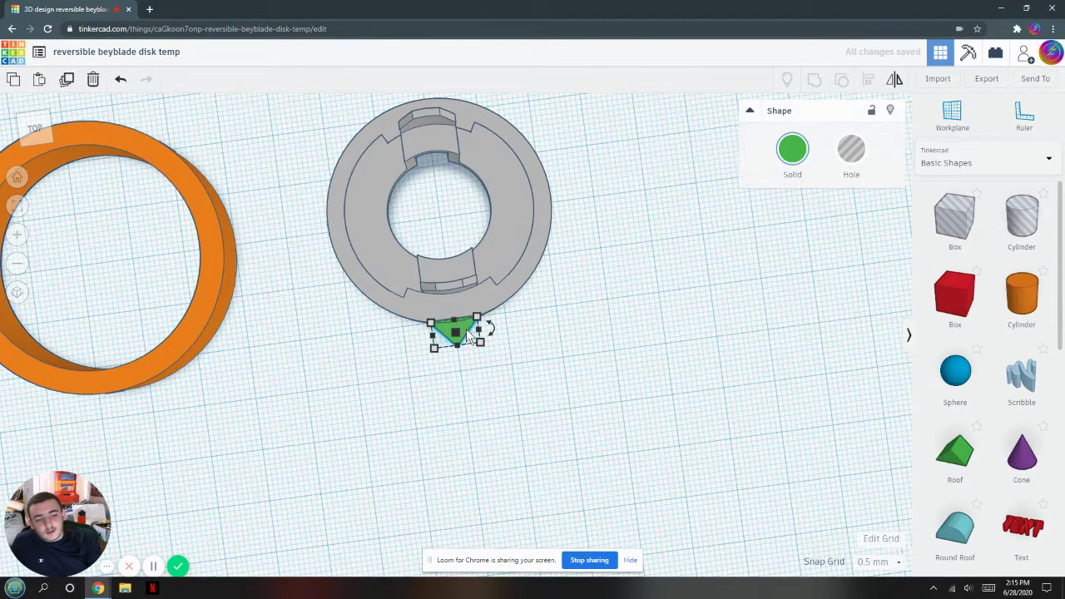
drag(491, 333, 436, 343)
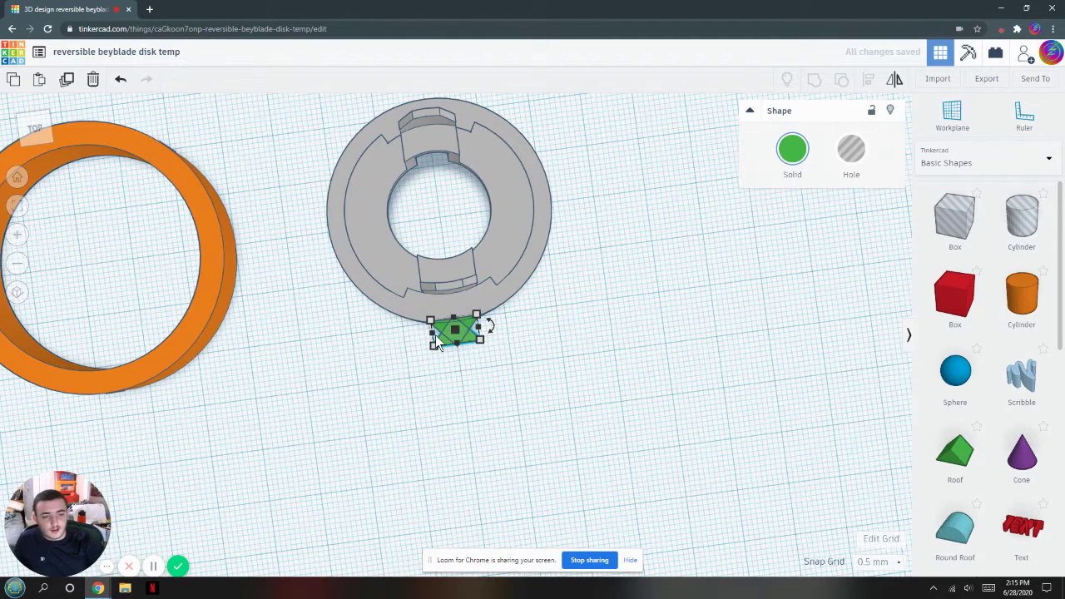
key(shift+Up)
key(shift+Up)
key(shift+Up)
key(shift+Up)
key(Up)
key(Up)
key(Up)
key(Up)
key(Up)
key(Up)
key(Up)
key(Up)
key(Up)
key(Up)
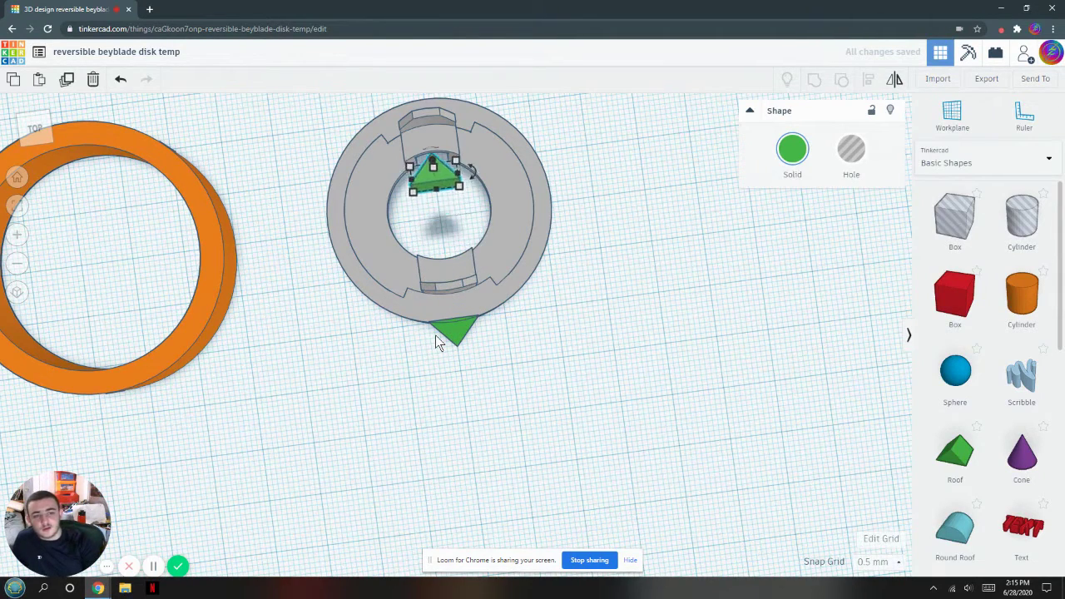
key(Up)
key(Up)
key(Up)
key(Up)
key(Up)
key(Up)
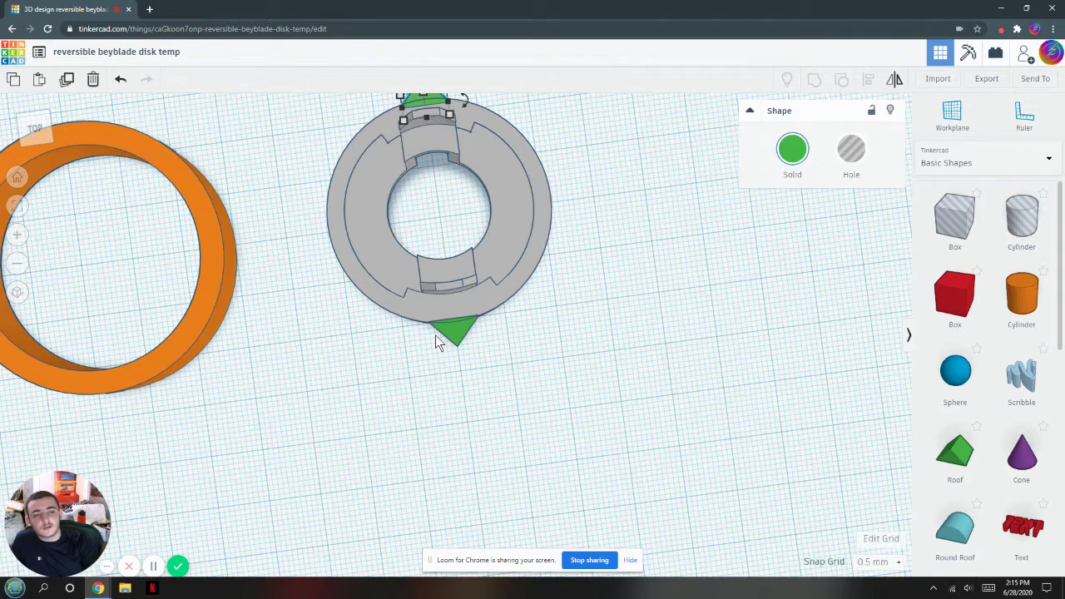
click(16, 205)
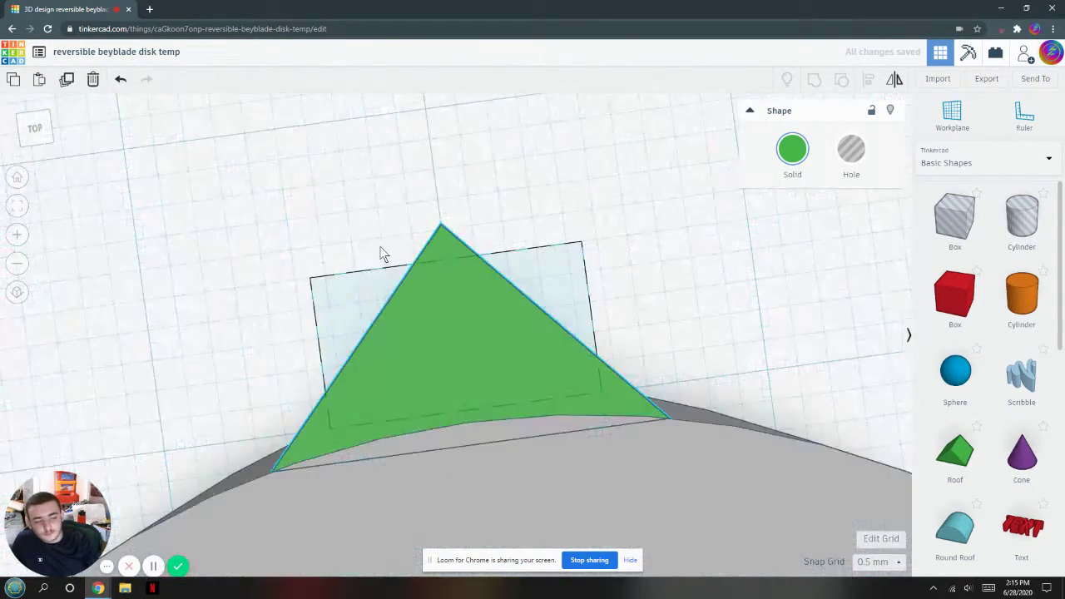
scroll(383, 249, down, 10)
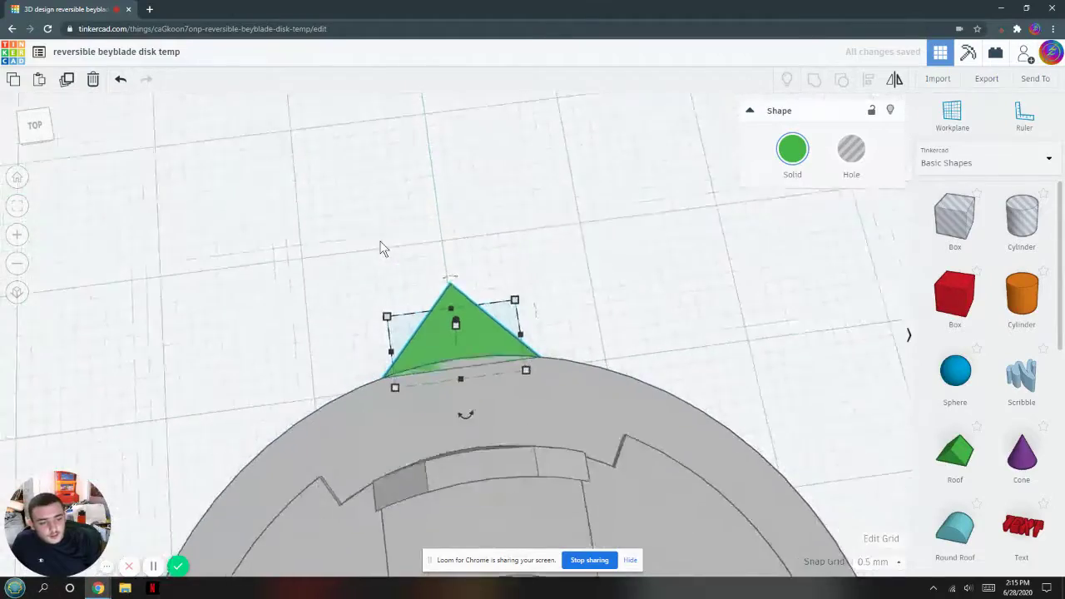
scroll(383, 250, down, 6)
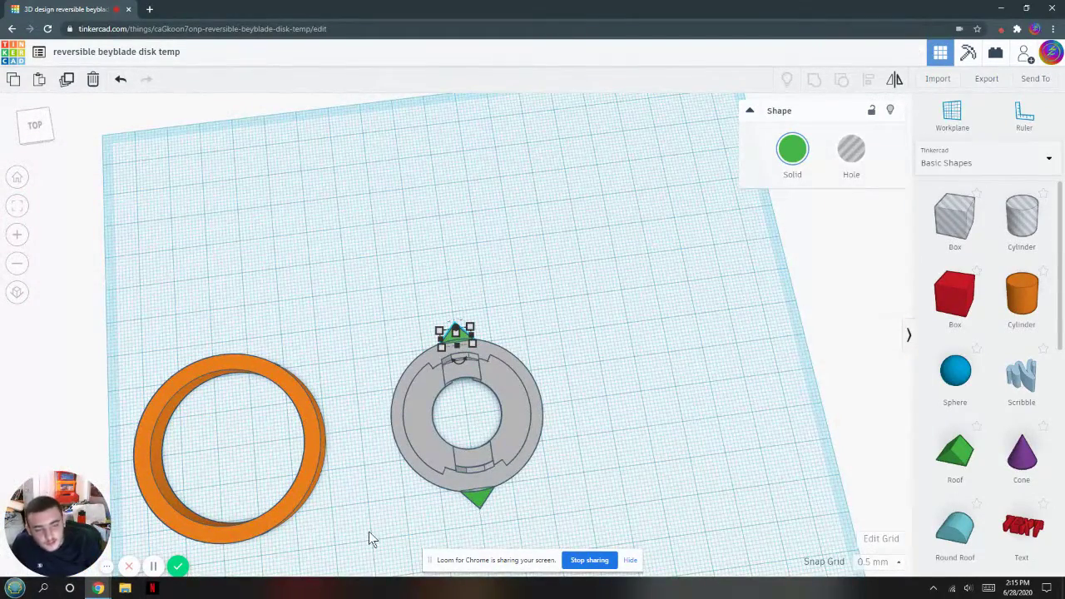
Step: Duplicate the two opposite green spikes together and rotate the copies 90° around the grey disk
shift+click(477, 498)
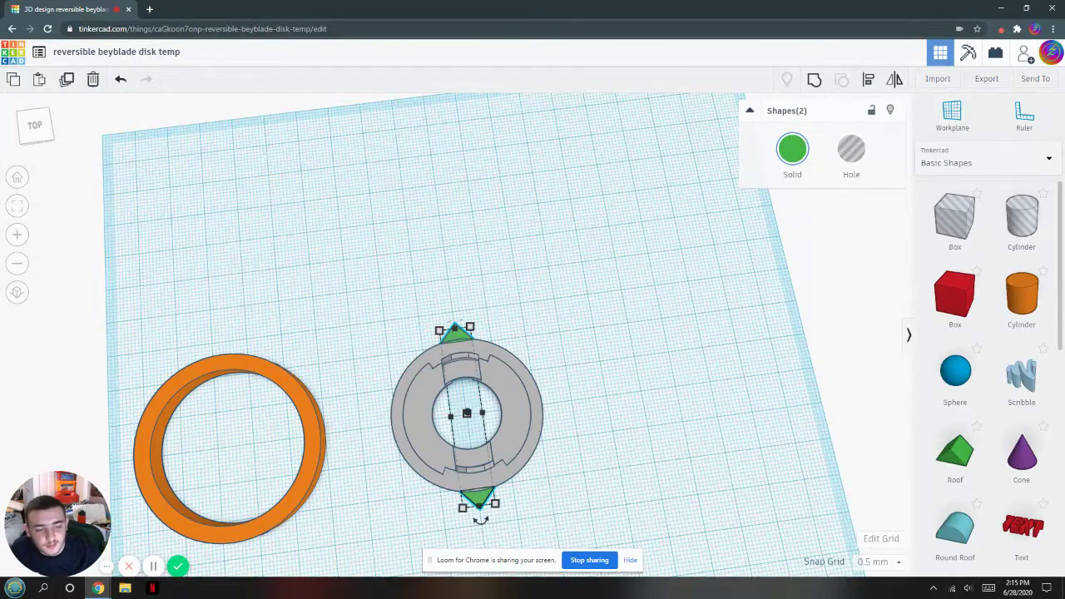
scroll(508, 440, up, 5)
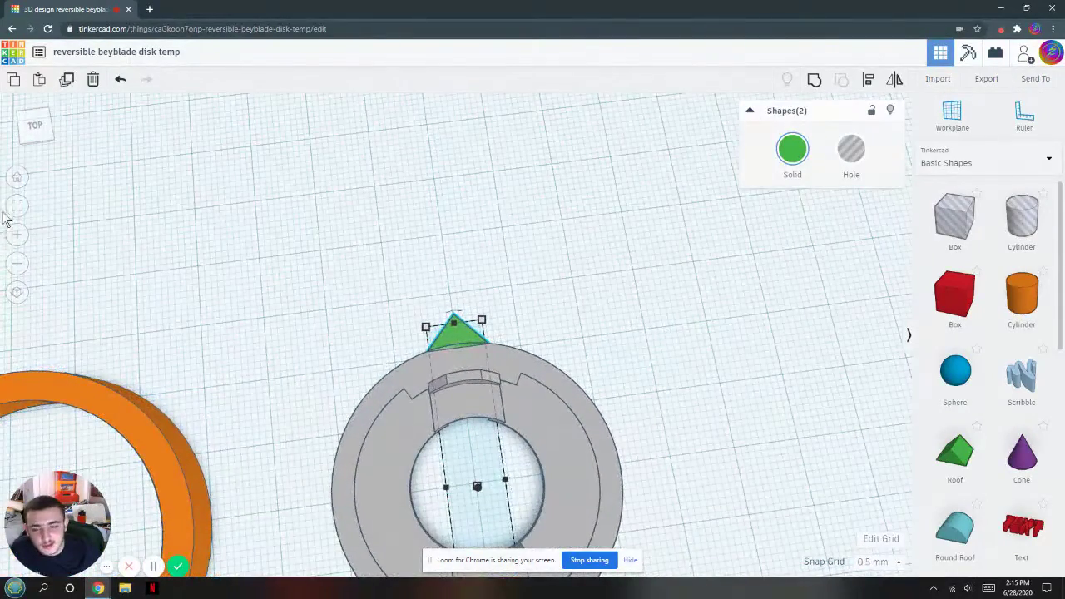
click(18, 207)
scroll(420, 413, up, 5)
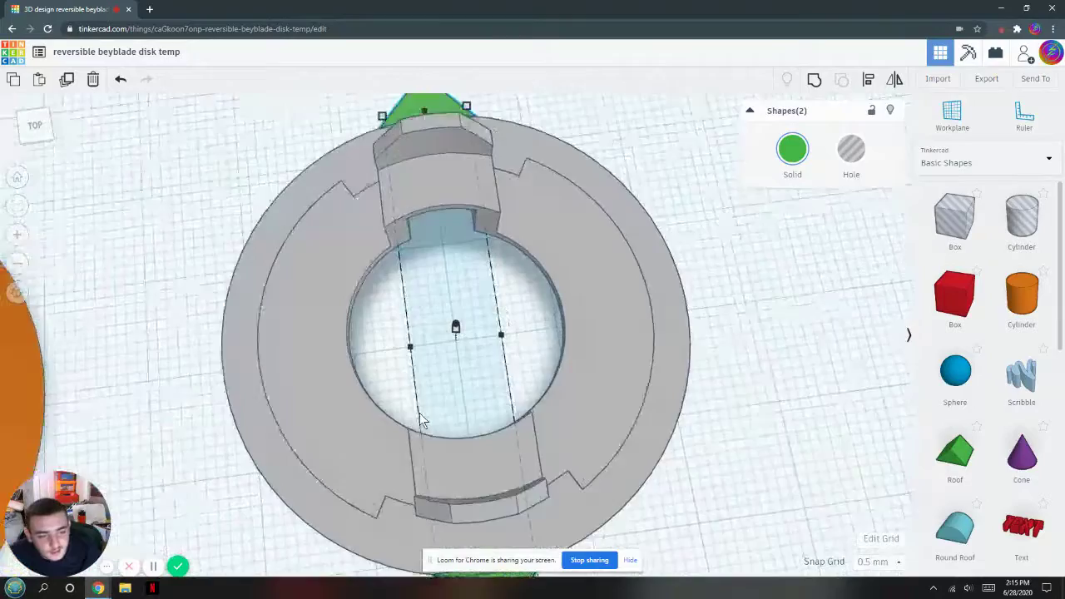
right_drag(420, 413, 431, 310)
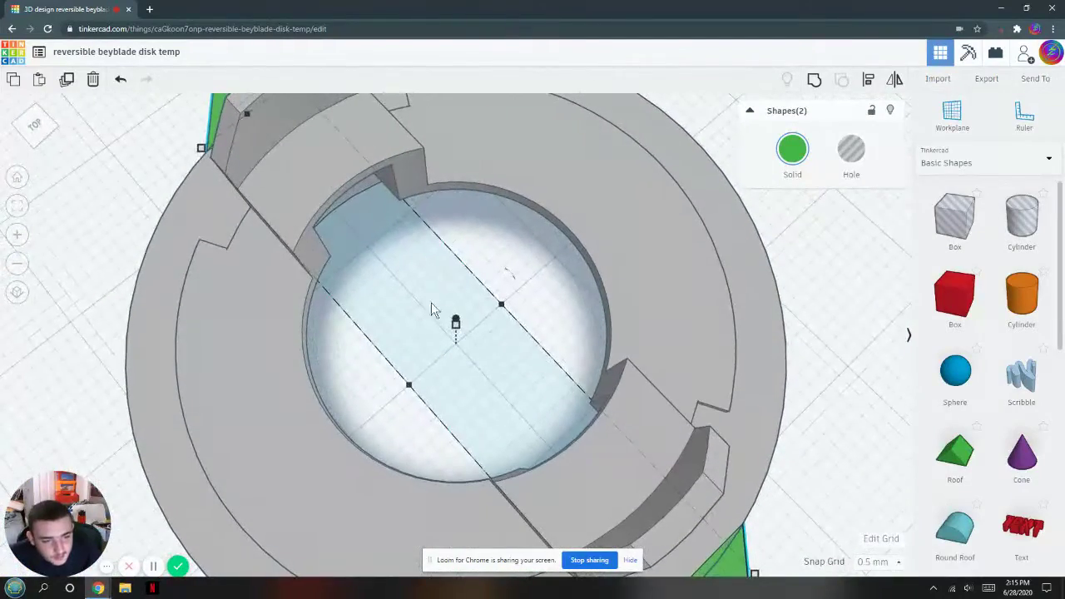
right_drag(449, 413, 400, 433)
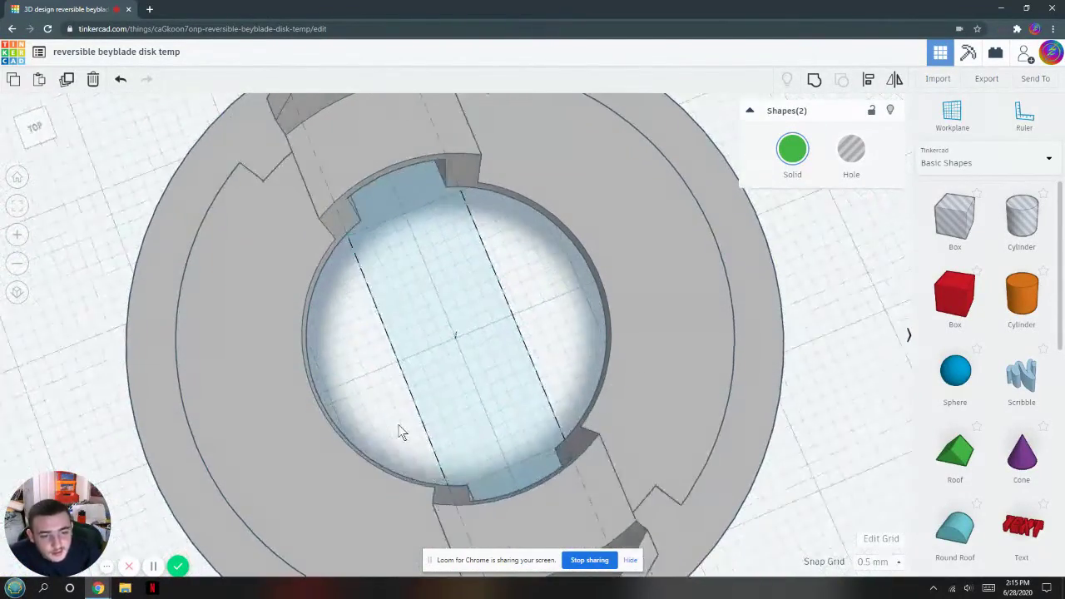
scroll(401, 430, down, 5)
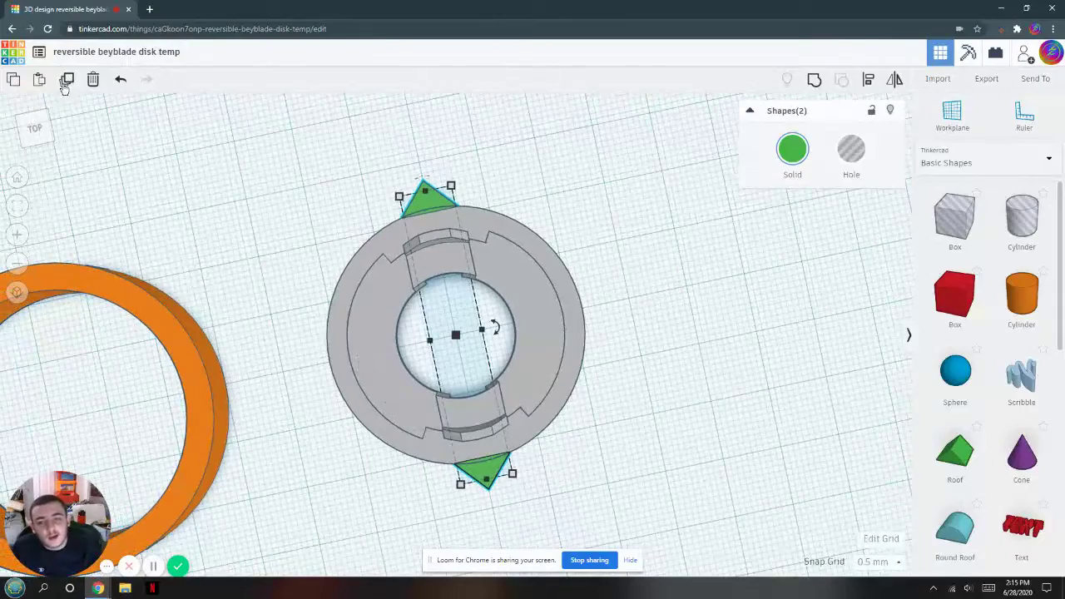
click(66, 79)
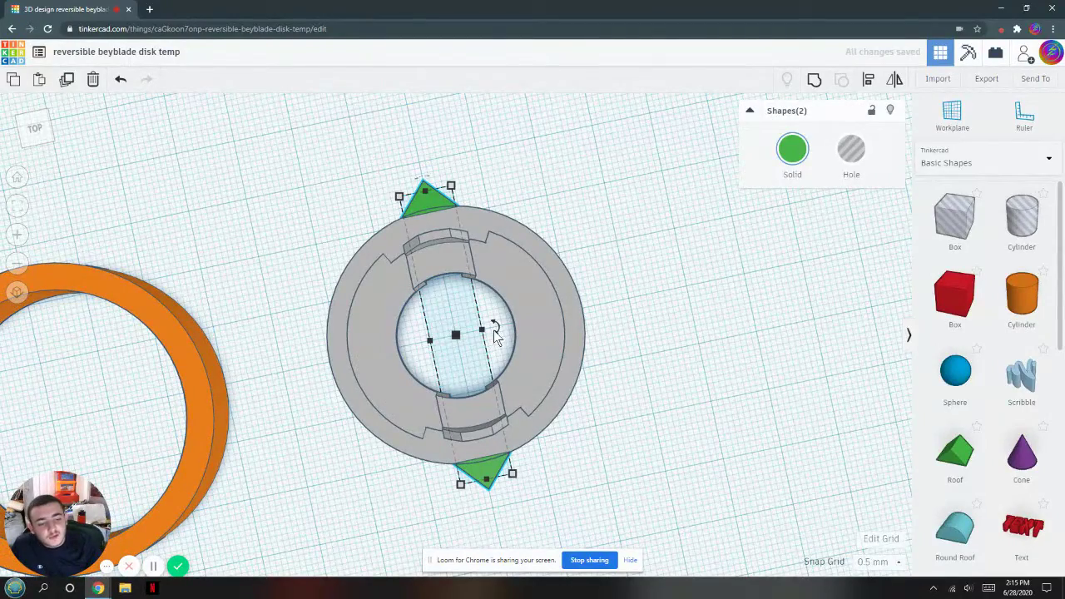
drag(496, 331, 450, 281)
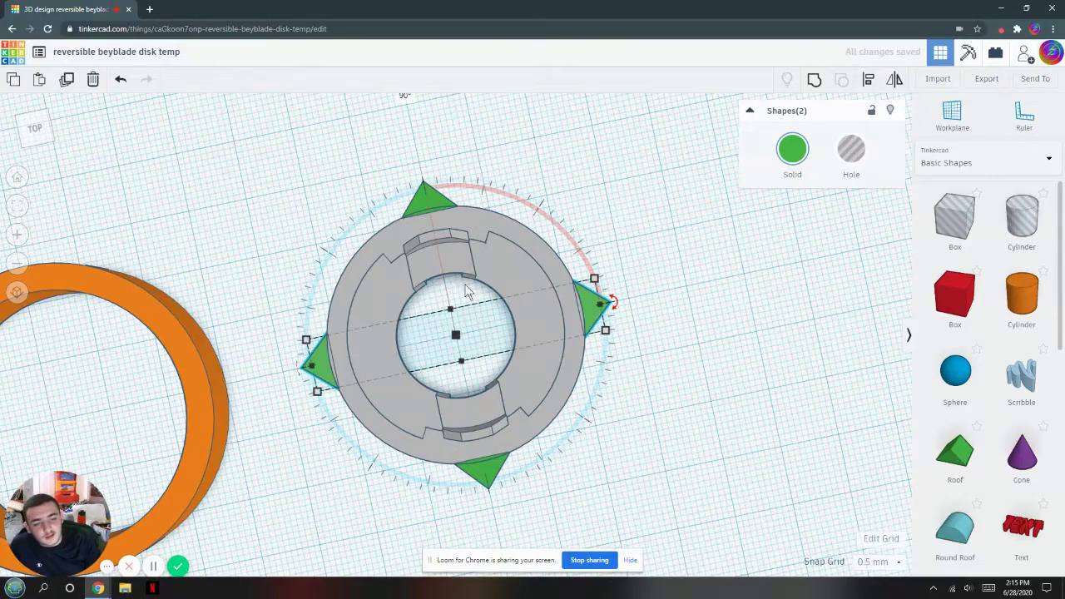
Step: Select all four green spikes and reduce their height to 2.5 mm
click(745, 343)
right_drag(745, 336, 716, 245)
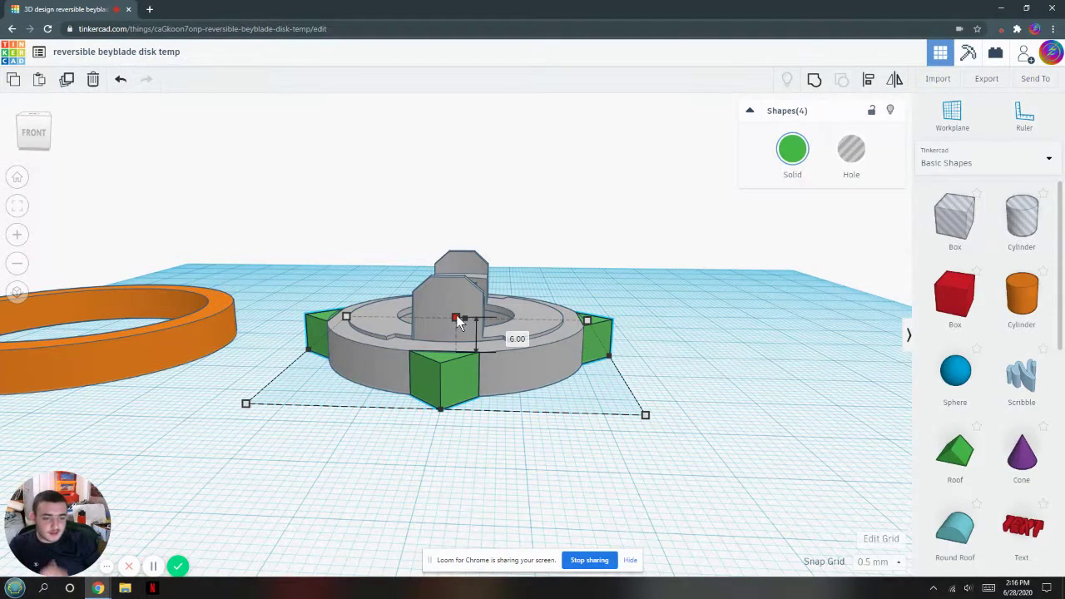
drag(457, 317, 453, 338)
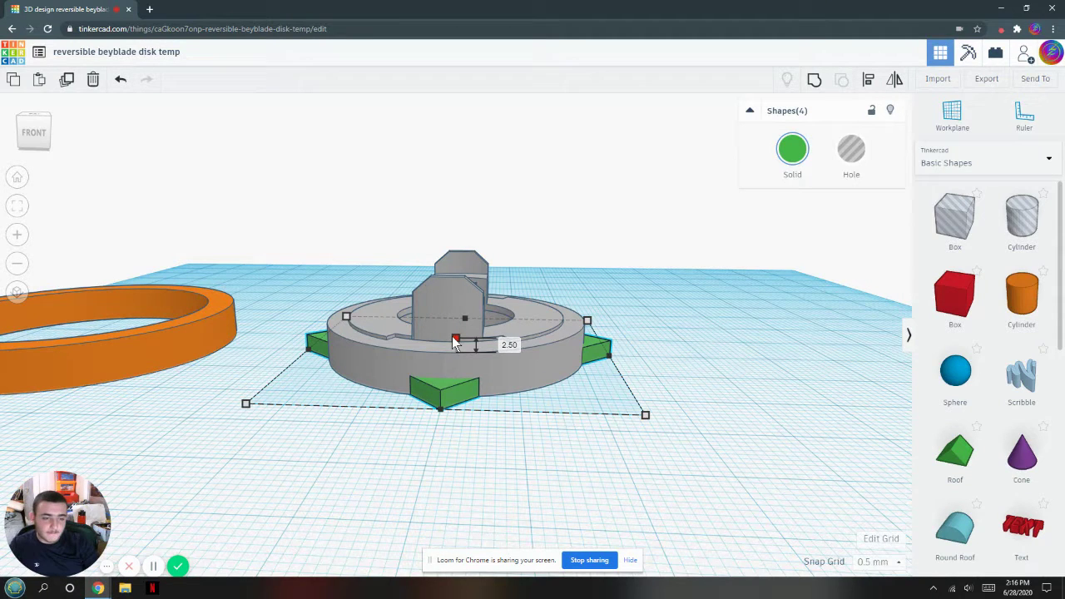
drag(453, 338, 457, 339)
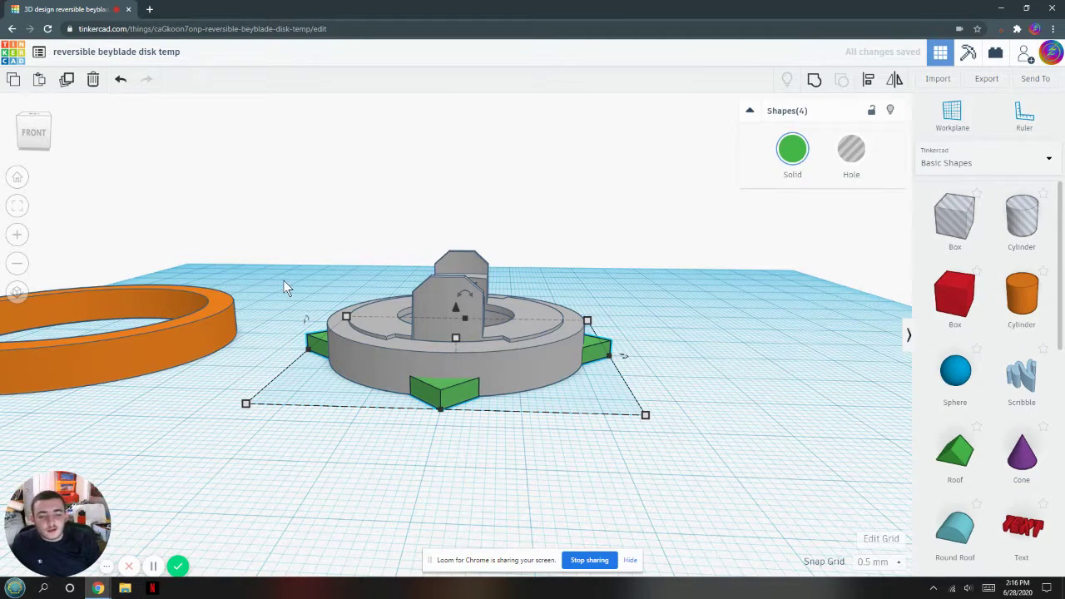
Step: Duplicate the four spikes and move the copies sideways until they are centred on the orange ring
click(67, 79)
key(Left)
key(Left)
key(Left)
key(Left)
key(Left)
key(Left)
key(Left)
key(Left)
key(Left)
key(Left)
key(Left)
key(Left)
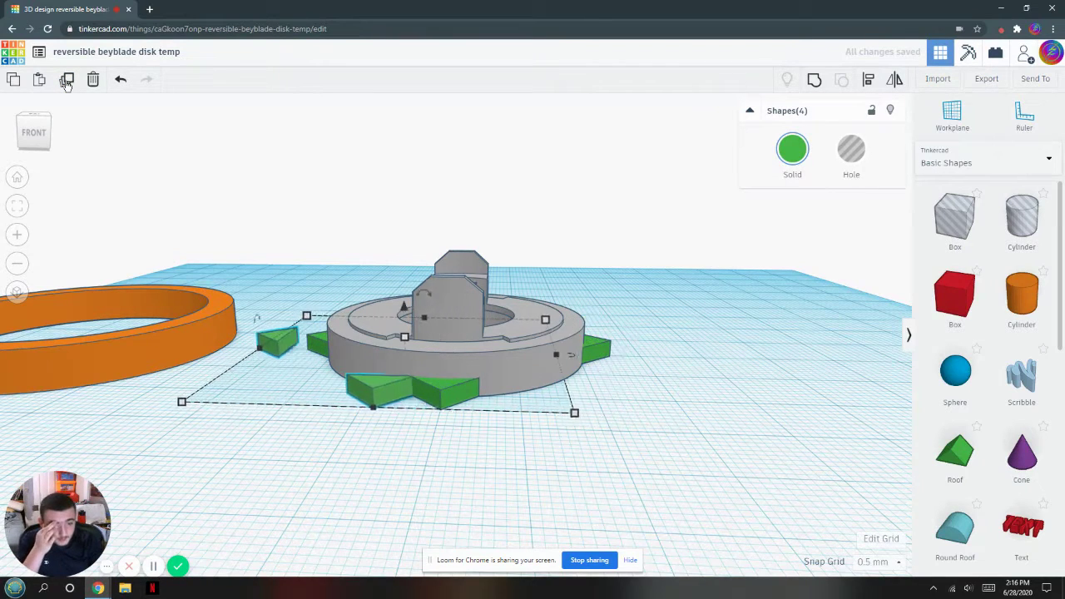
key(Left)
key(Left)
key(Left)
key(Left)
key(Left)
key(Left)
key(Left)
key(Left)
key(Left)
key(Left)
key(Left)
key(Left)
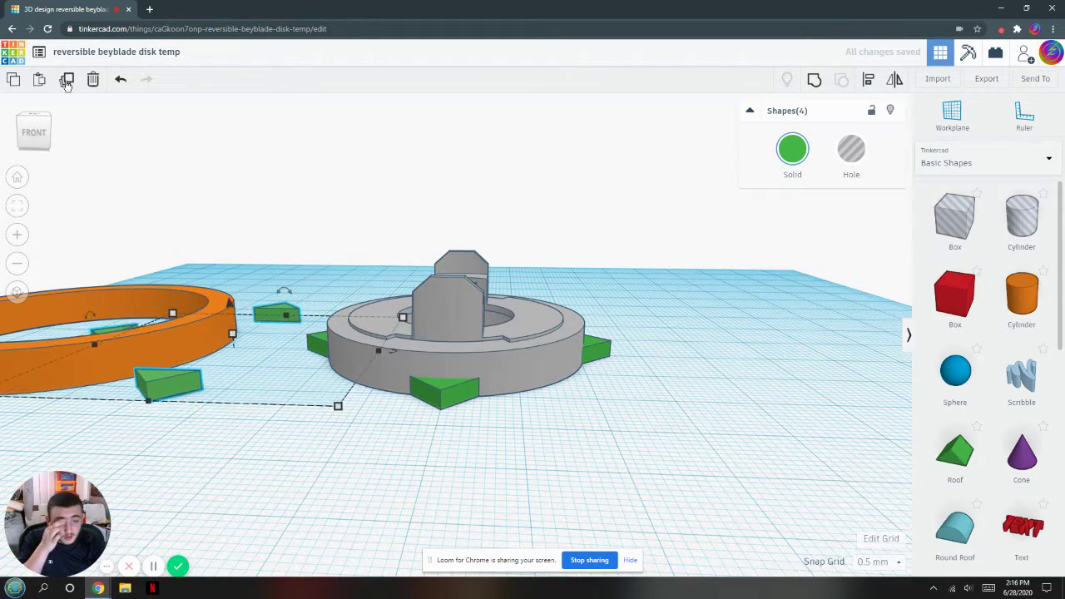
key(Left)
key(Left)
key(Left)
key(Left)
key(Left)
key(Left)
key(Left)
key(Left)
key(Left)
key(Left)
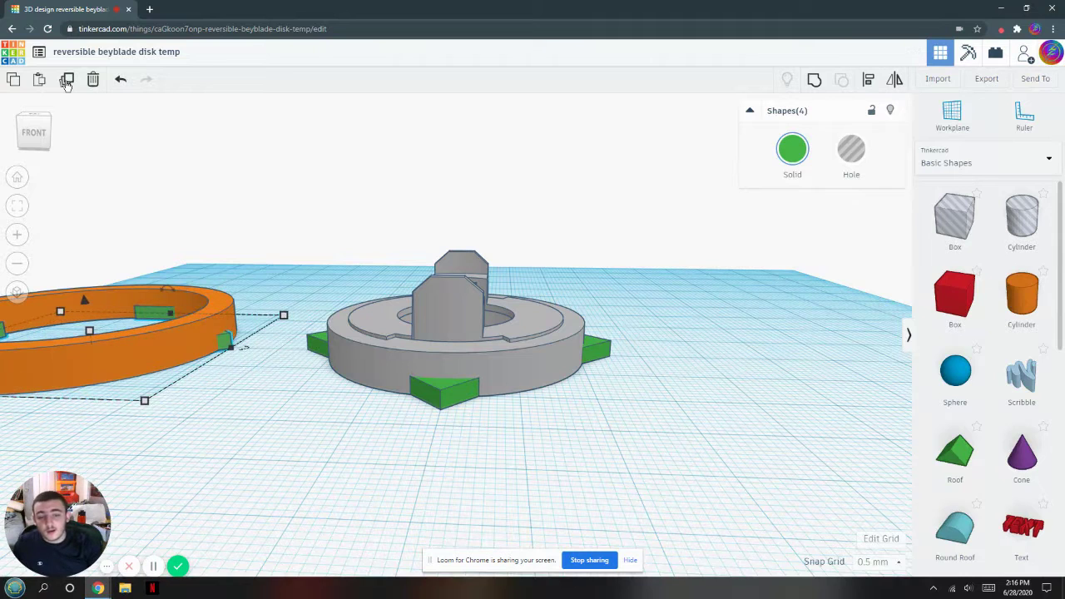
key(Left)
key(Left)
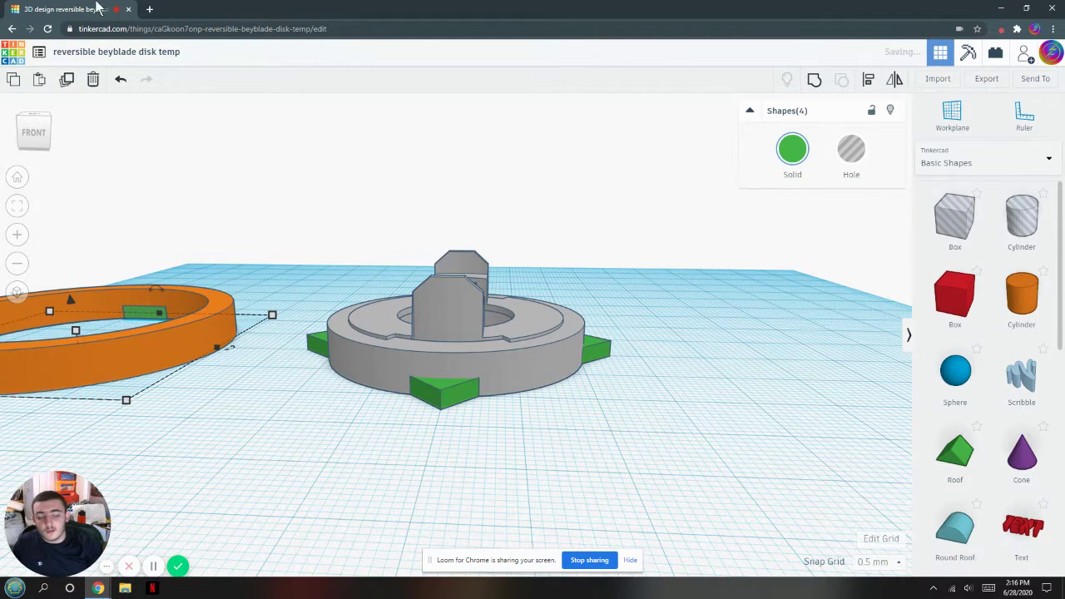
Step: Group the four spike copies at the orange ring and turn the group into a hole
click(815, 80)
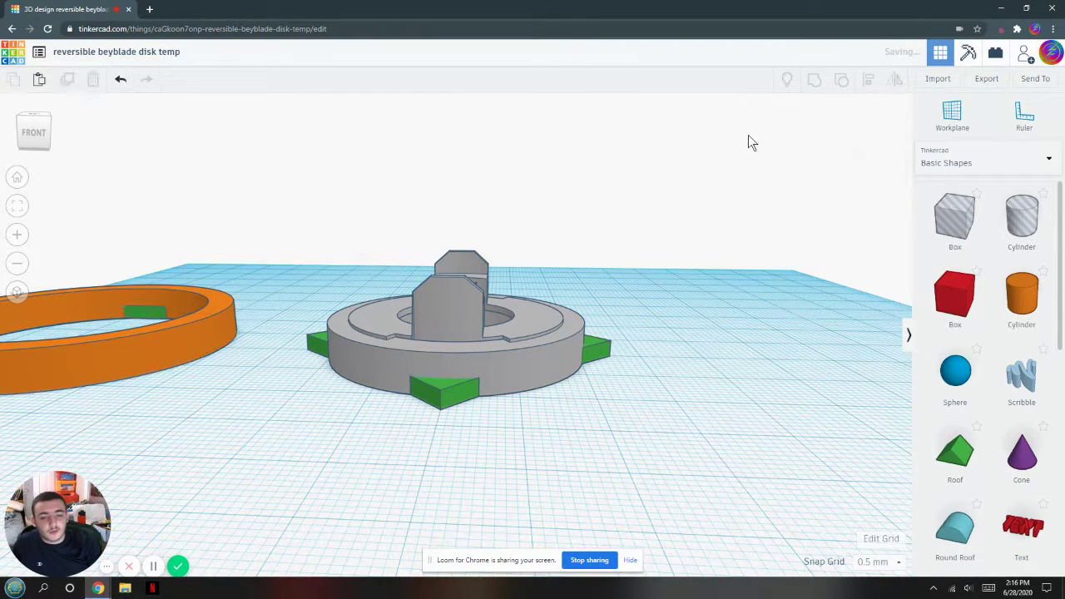
click(867, 162)
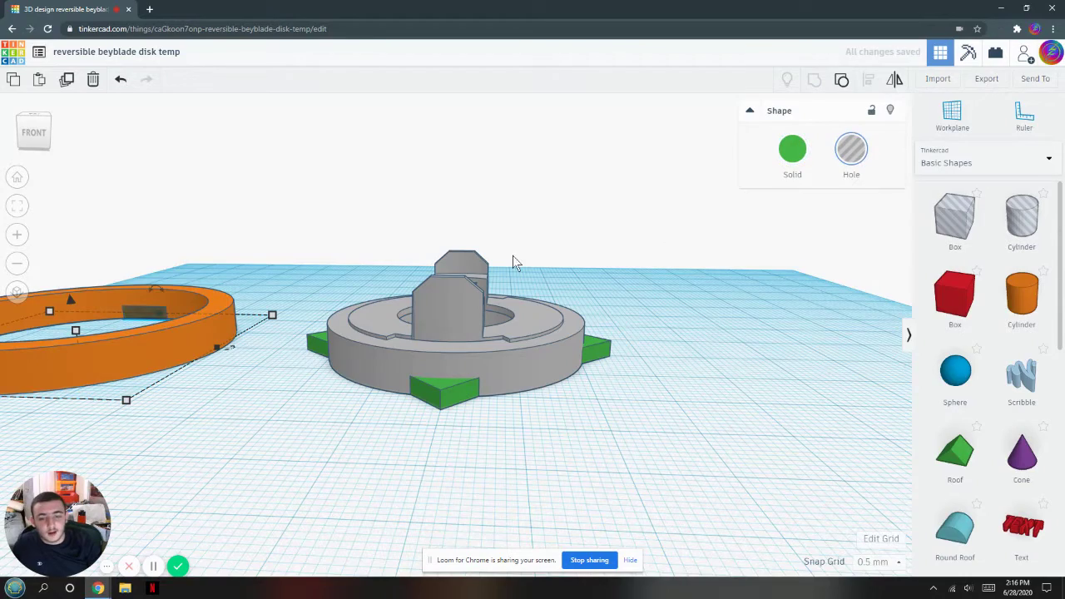
right_drag(287, 304, 307, 436)
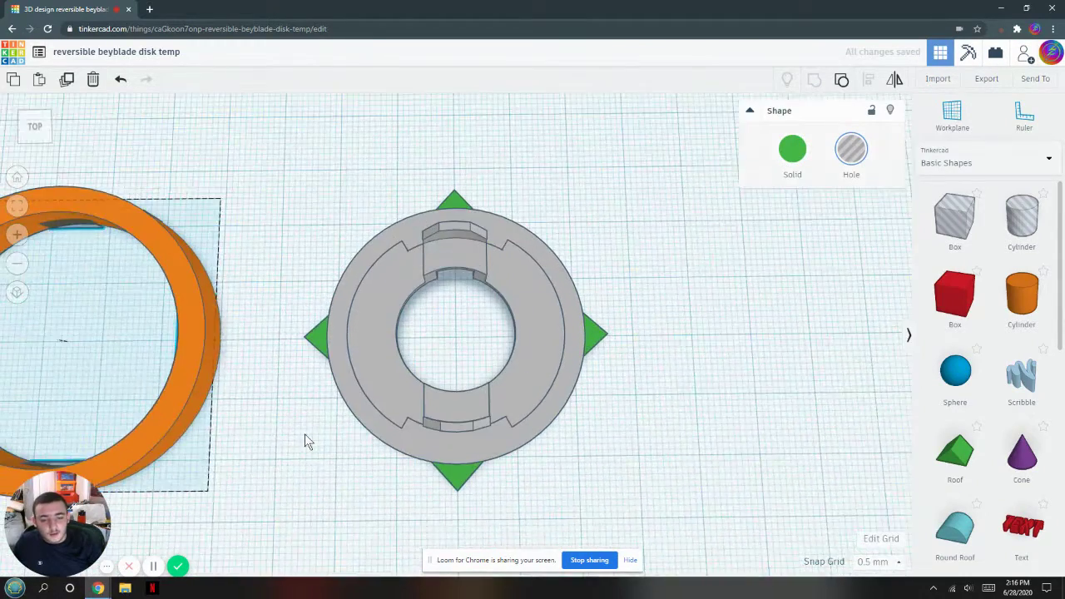
click(307, 436)
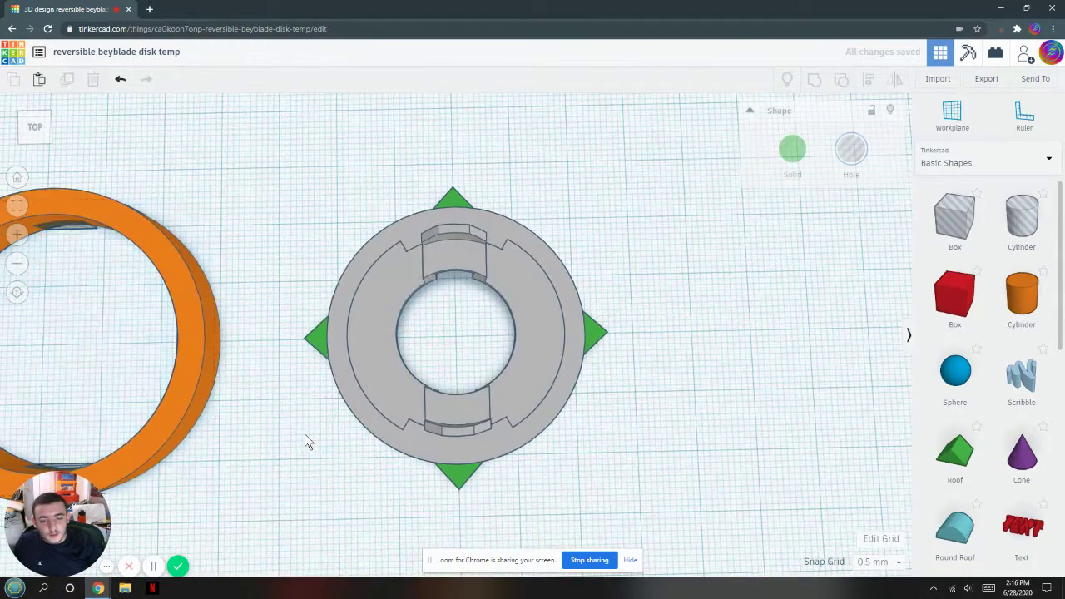
Step: Try to group the four green spikes with the grey disk, and undo the grouping
click(318, 346)
click(301, 339)
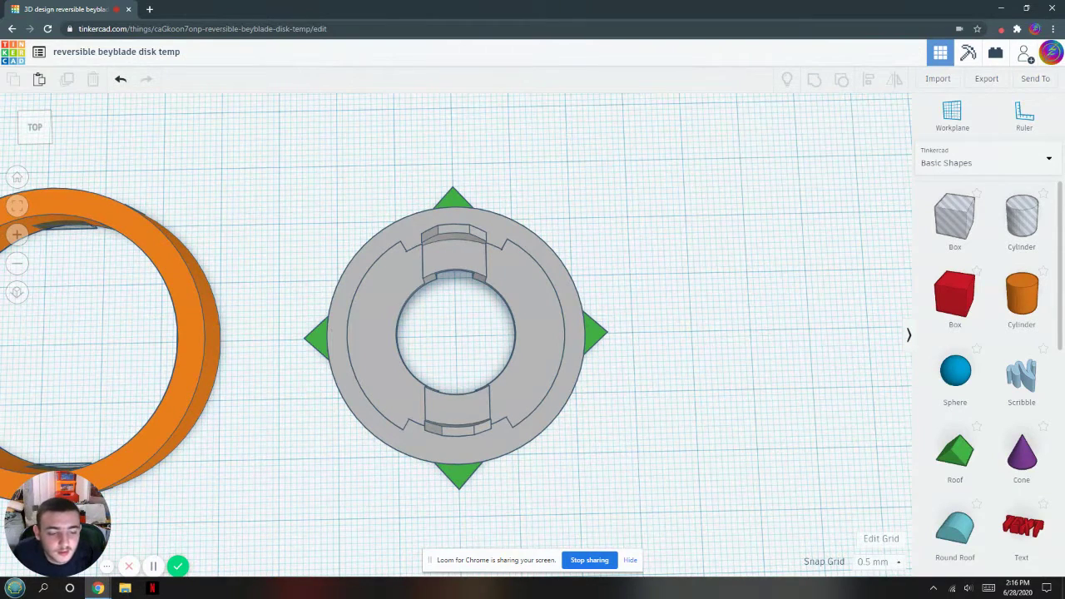
click(457, 473)
shift+click(316, 337)
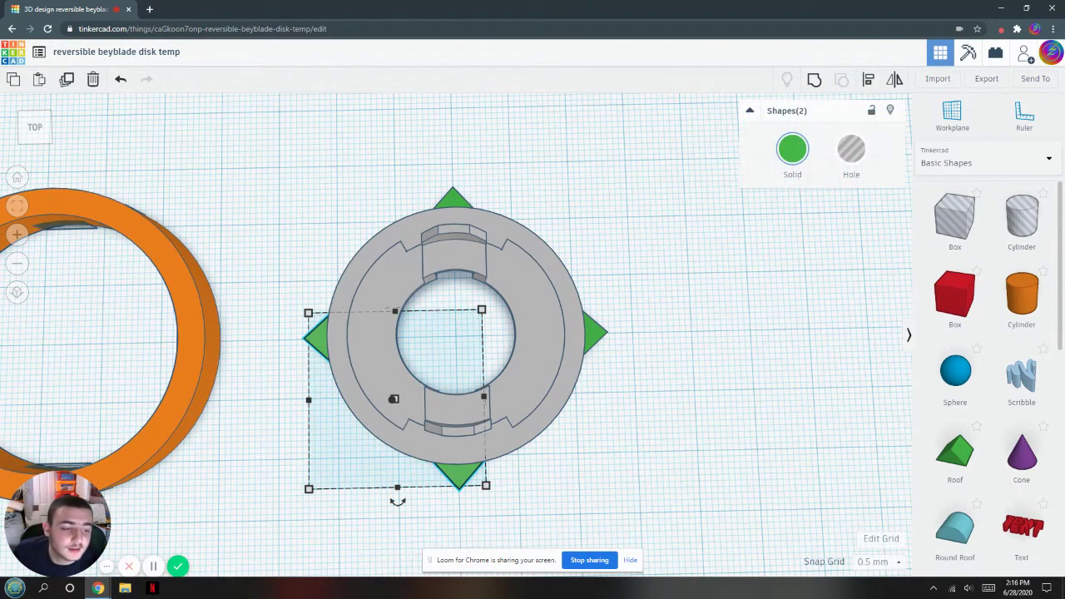
shift+click(593, 333)
shift+click(454, 198)
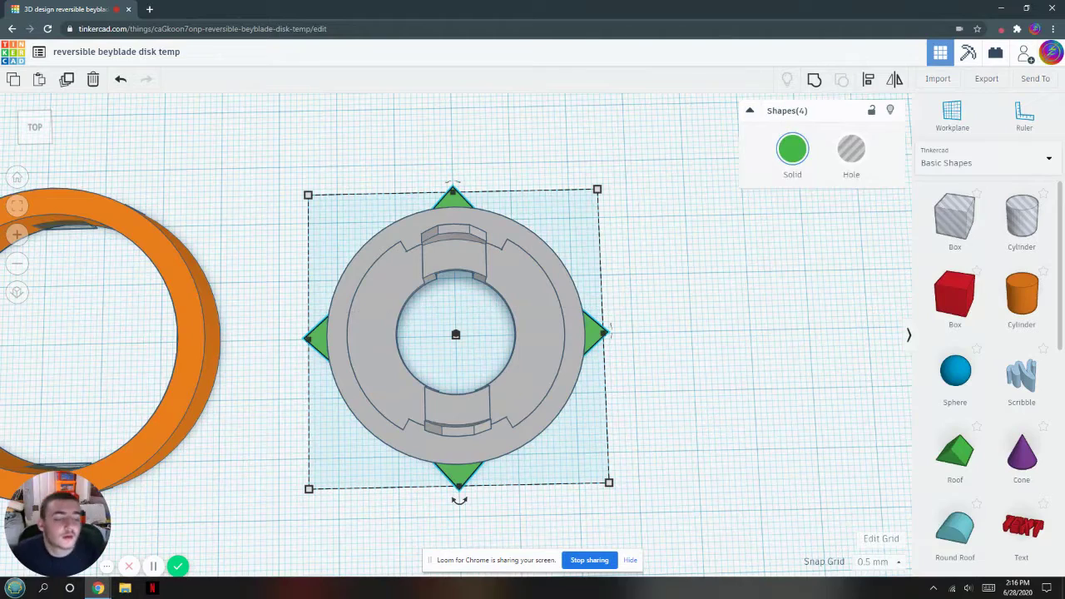
shift+click(413, 285)
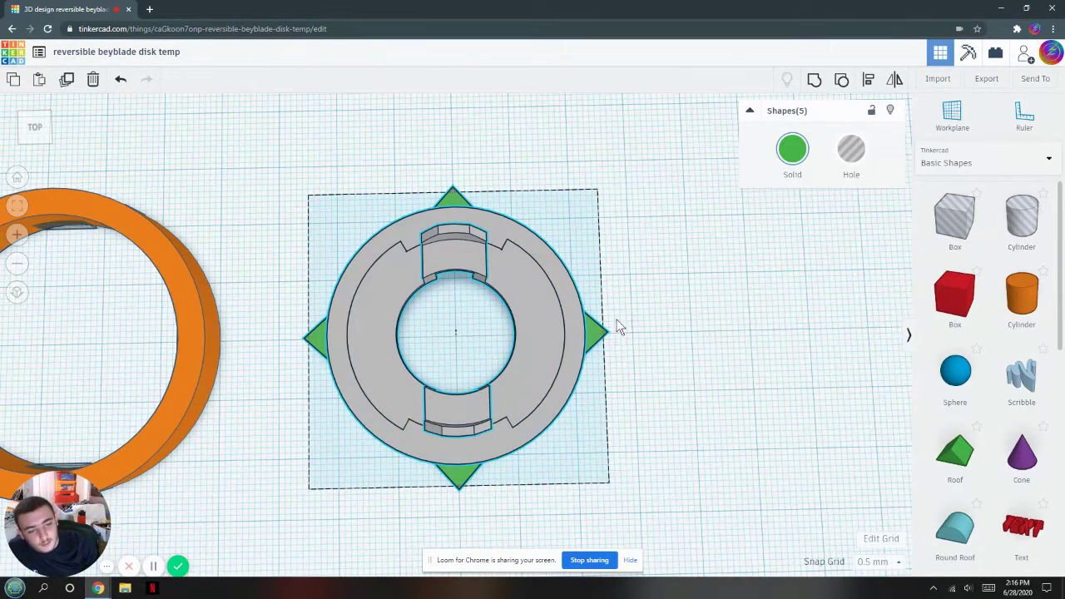
right_drag(618, 325, 682, 195)
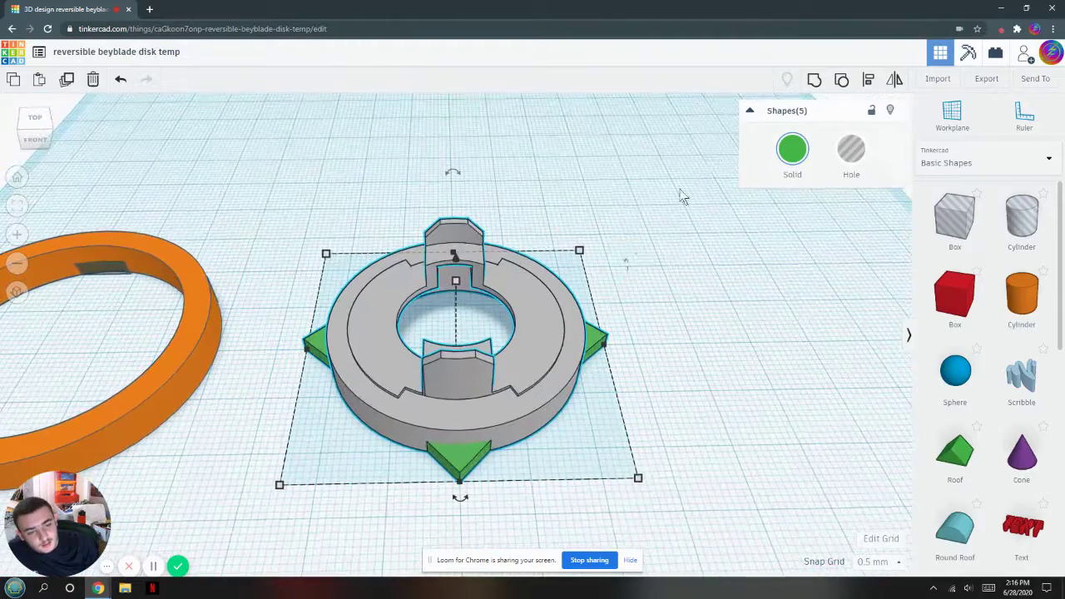
click(813, 81)
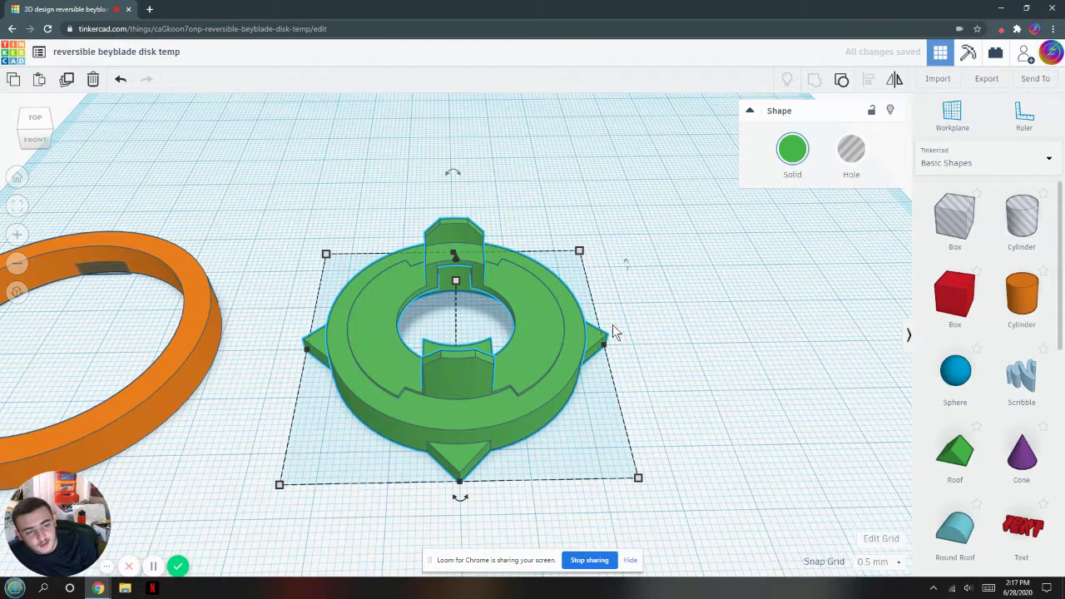
key(ctrl+z)
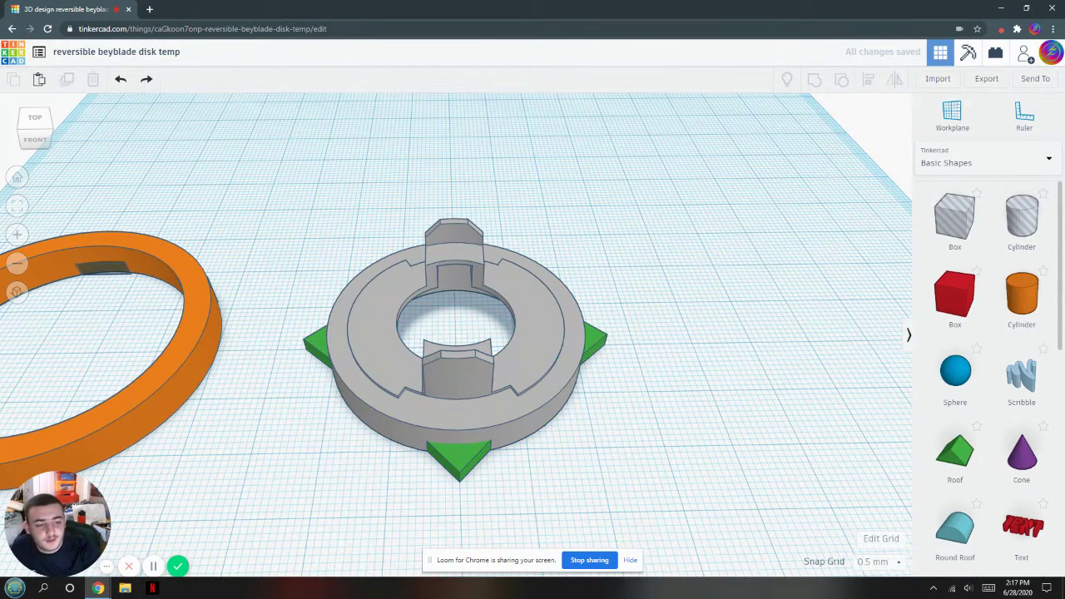
Step: Select the grey disk together with all four green spikes and group them into one solid shape
click(541, 353)
shift+click(459, 462)
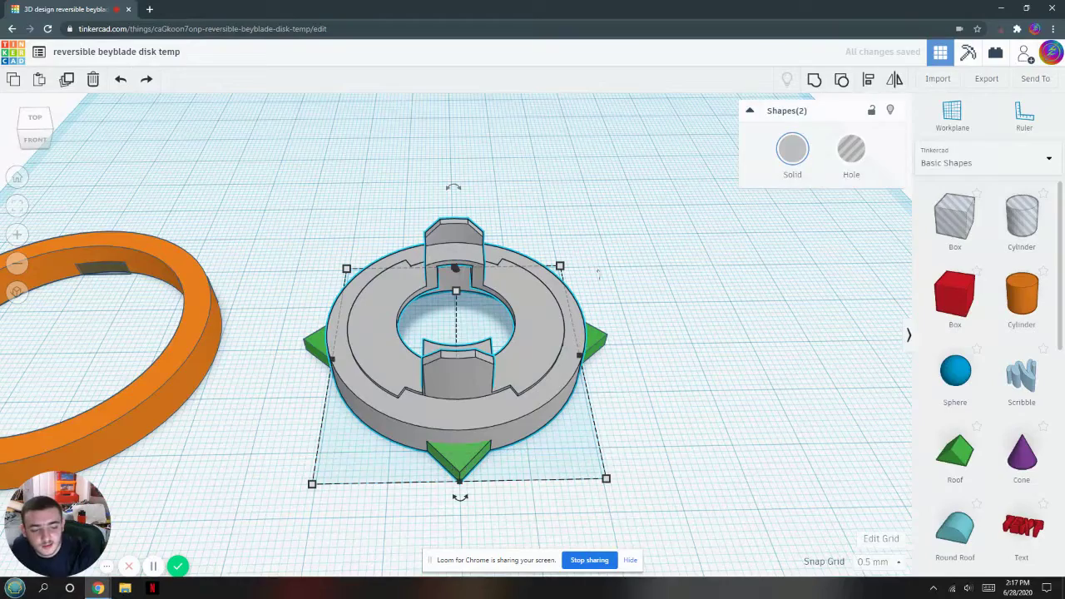
shift+click(595, 340)
shift+click(317, 343)
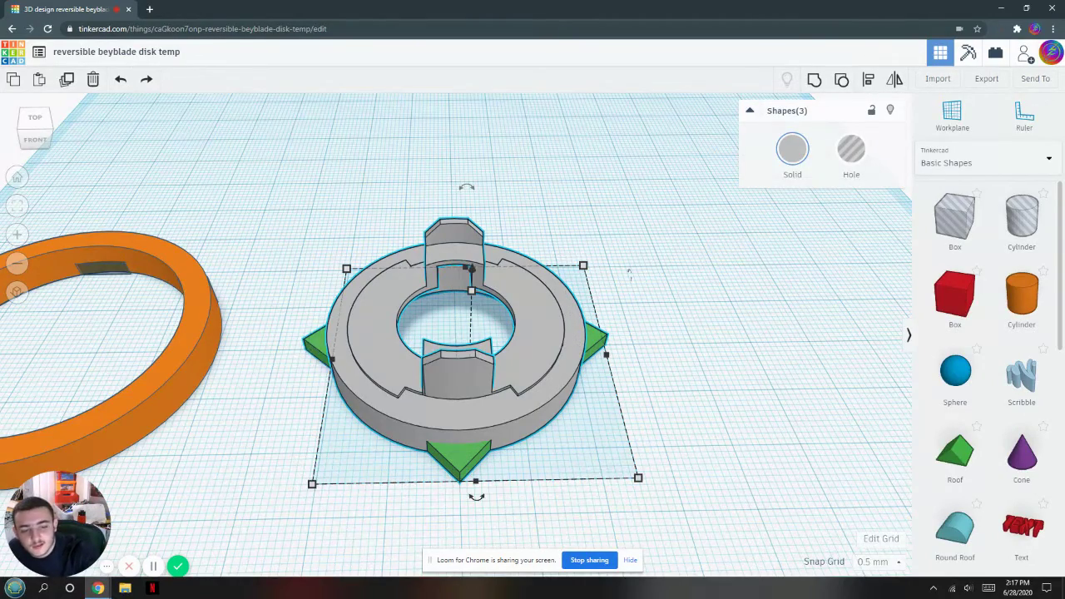
right_drag(317, 344, 305, 475)
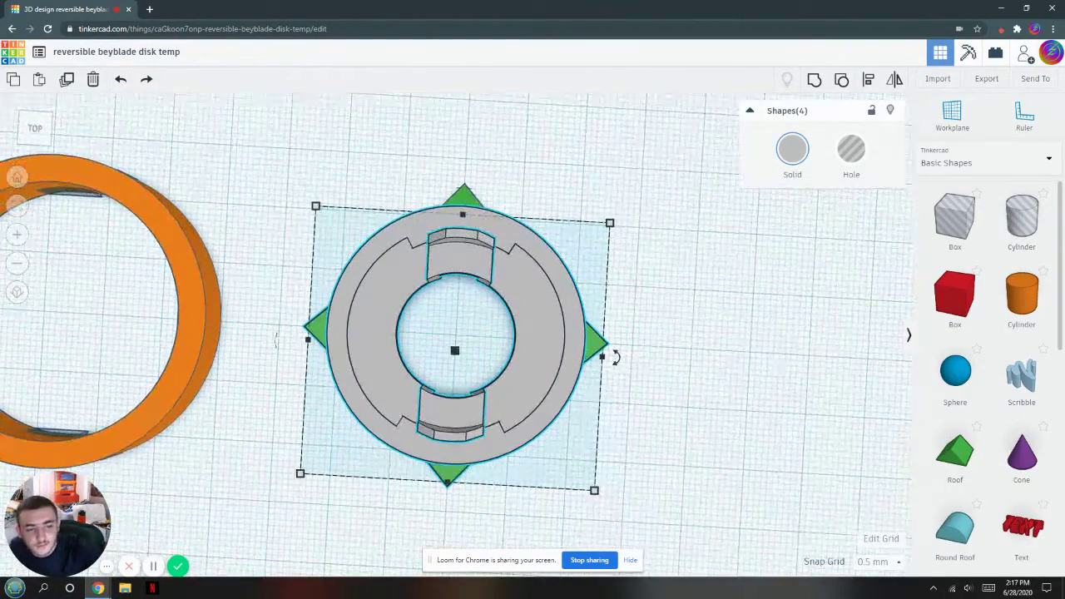
shift+click(463, 191)
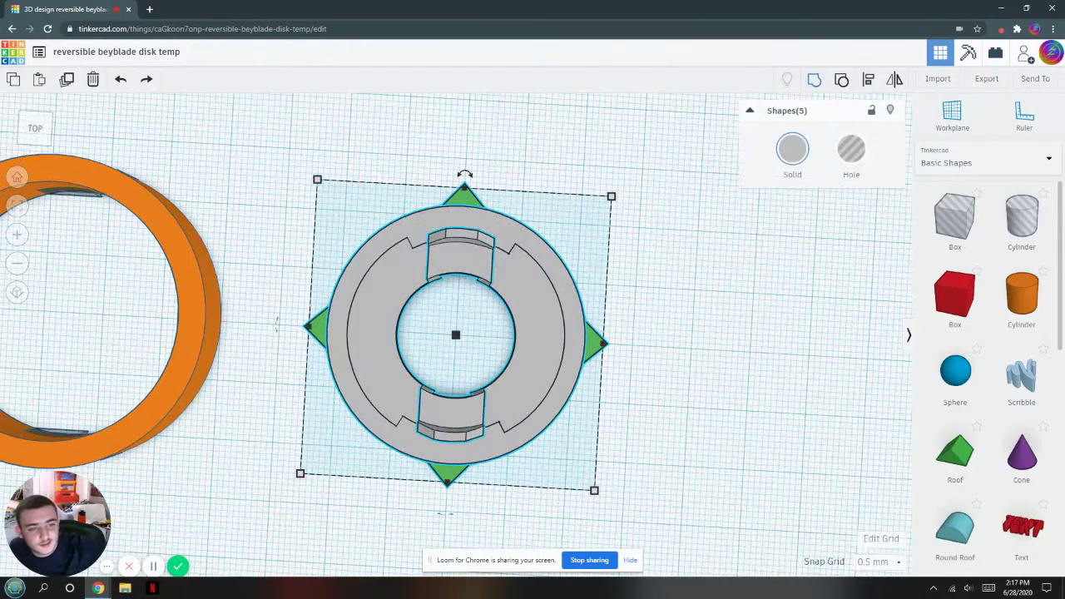
key(ctrl+g)
right_drag(768, 475, 772, 388)
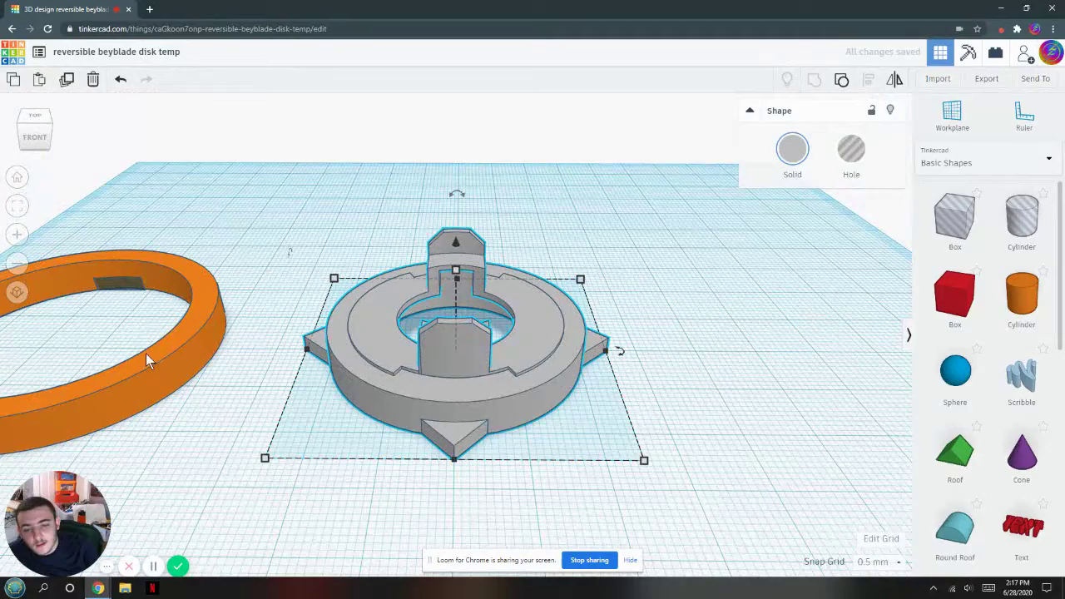
Step: Nudge the spike hole group sideways by one 0.5 mm grid step so it is centred in the orange ring
click(165, 285)
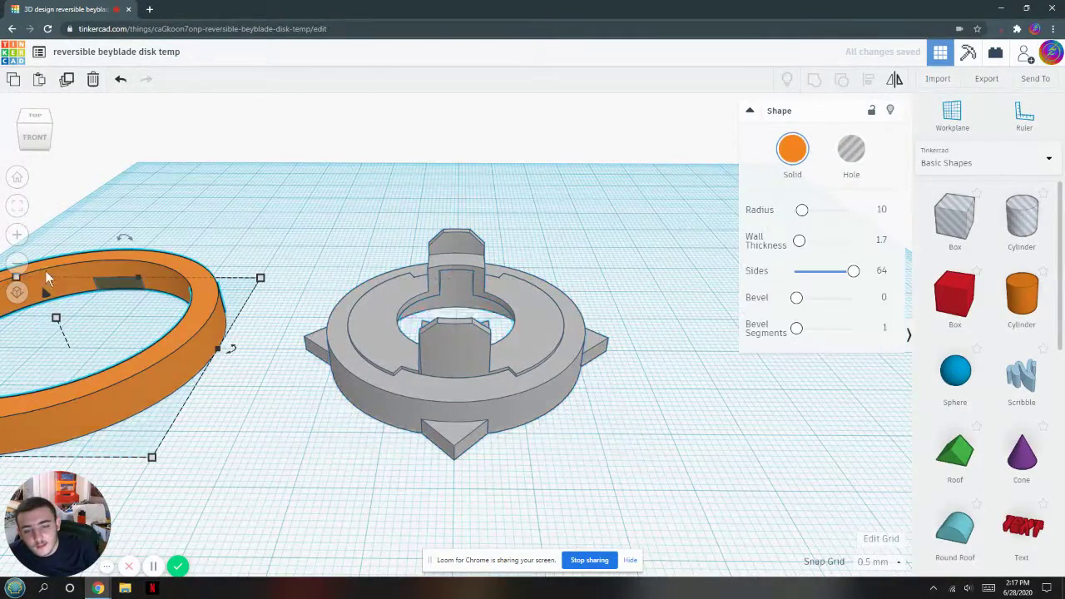
click(15, 206)
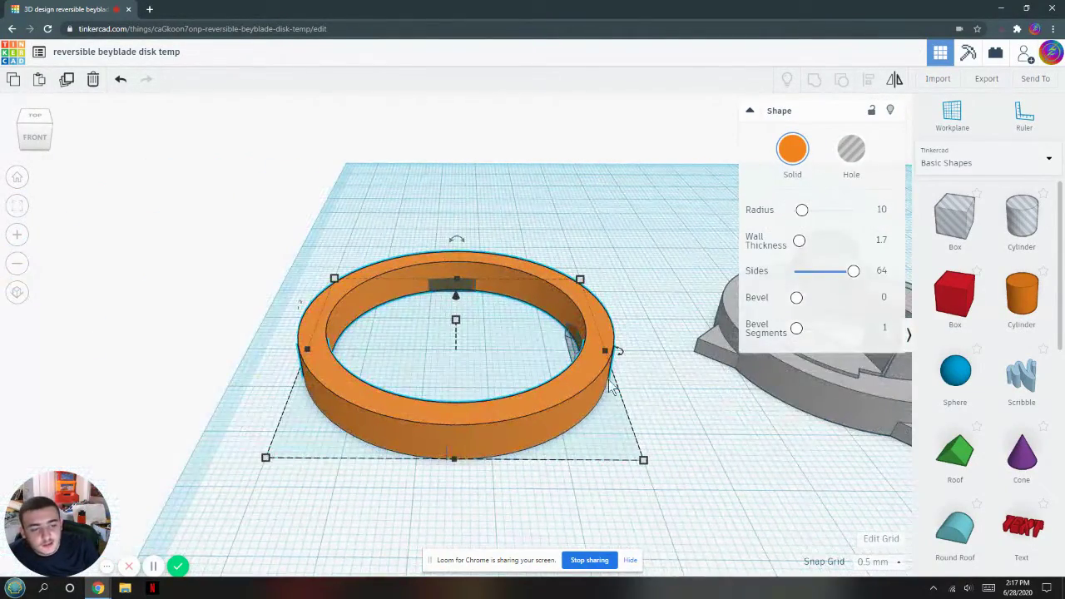
scroll(525, 336, up, 5)
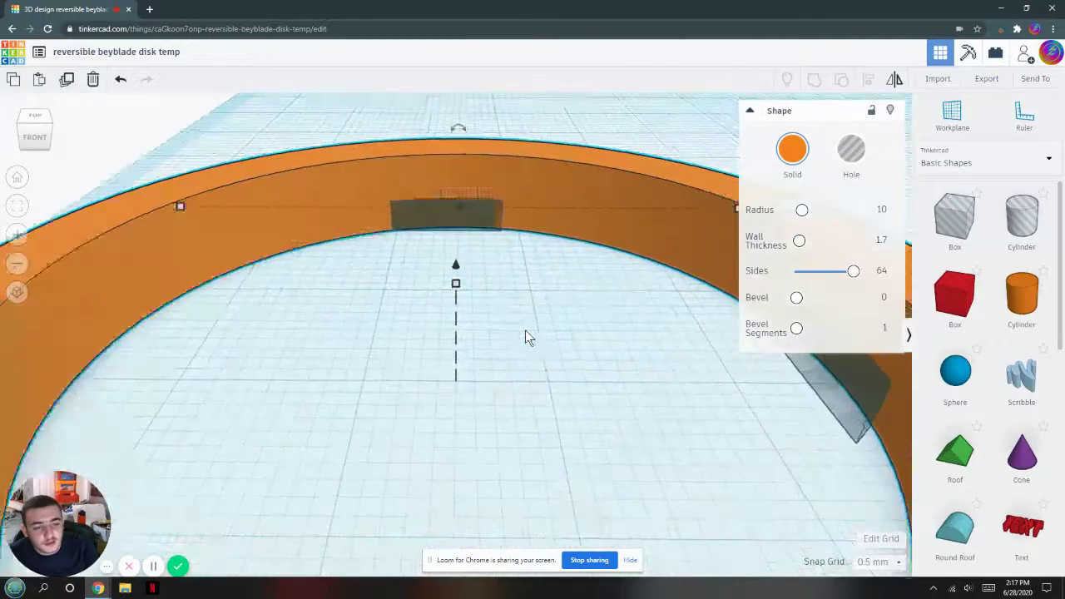
click(482, 231)
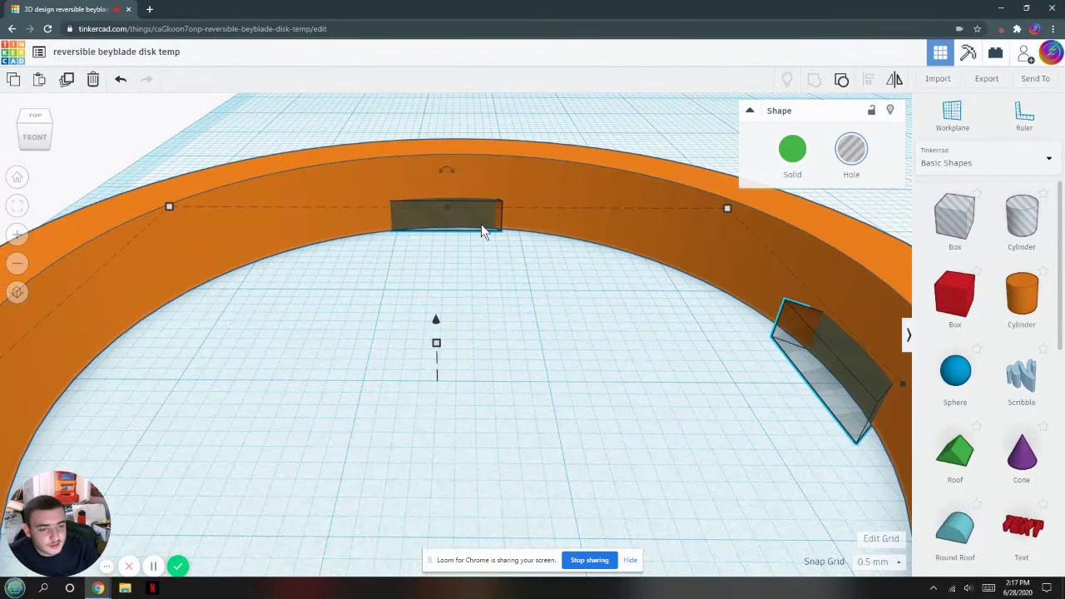
key(Right)
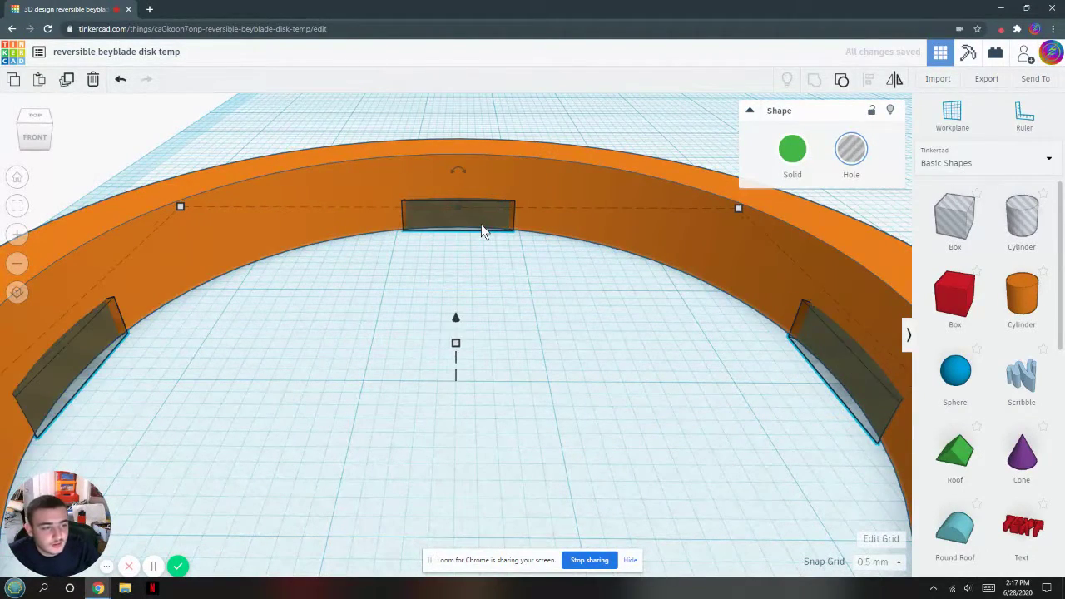
right_drag(489, 265, 504, 320)
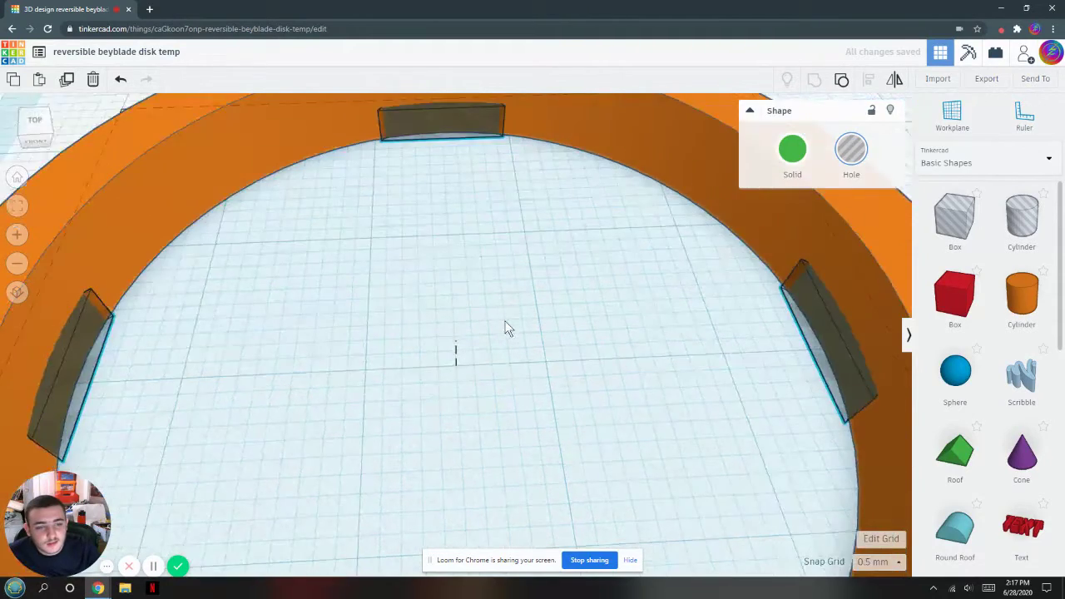
scroll(504, 321, down, 2)
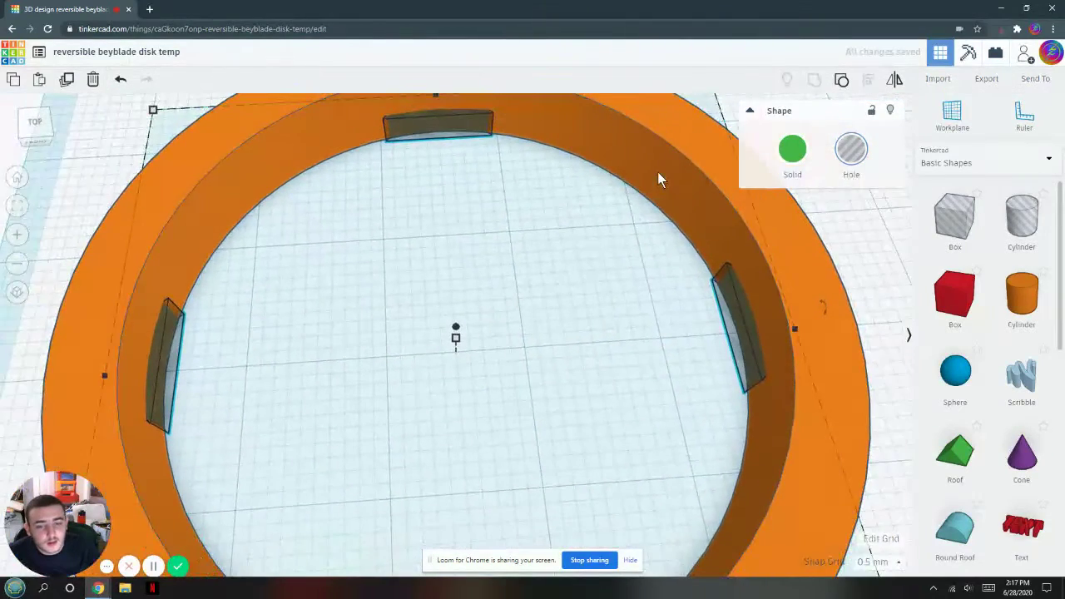
Step: Ungroup the spike holes into separate solid green spikes and hide the orange ring
click(841, 81)
click(462, 196)
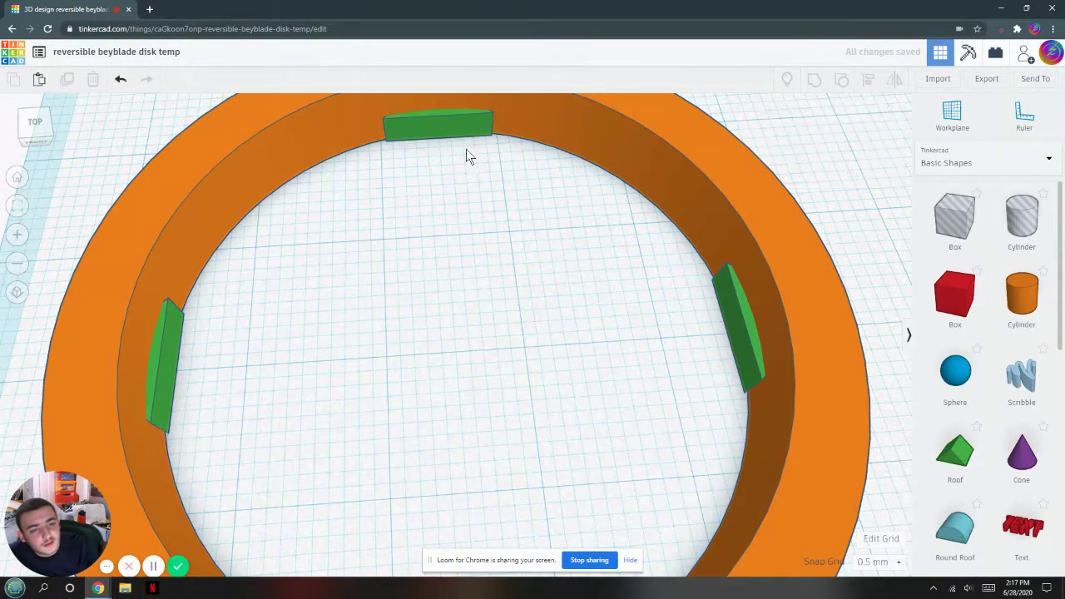
click(535, 125)
click(891, 110)
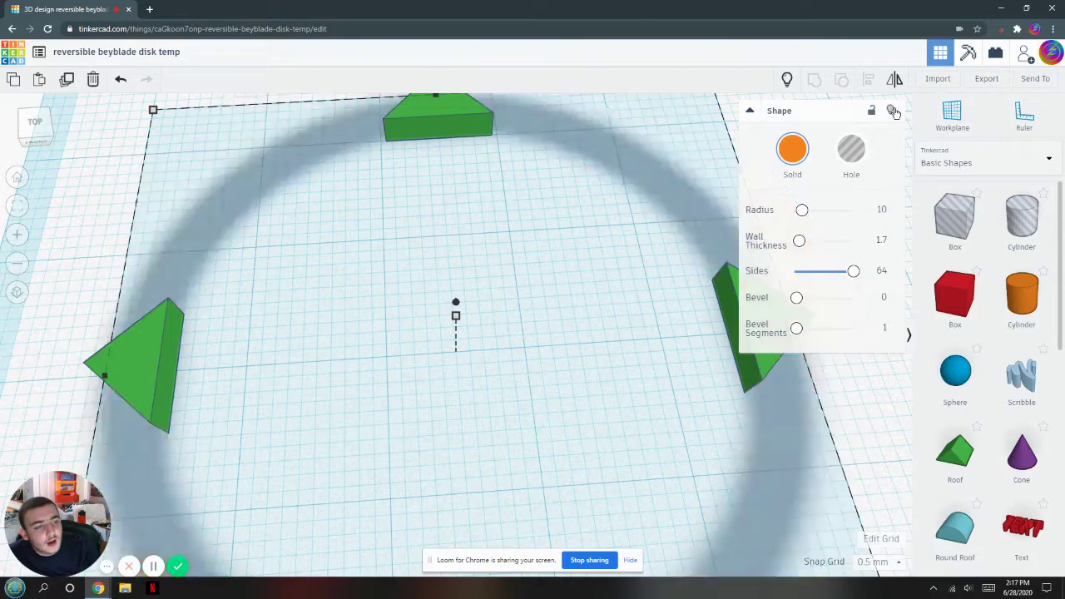
Step: Enlarge the rear green spike to a depth of 5.5 mm and widen its base slightly on both sides
click(468, 116)
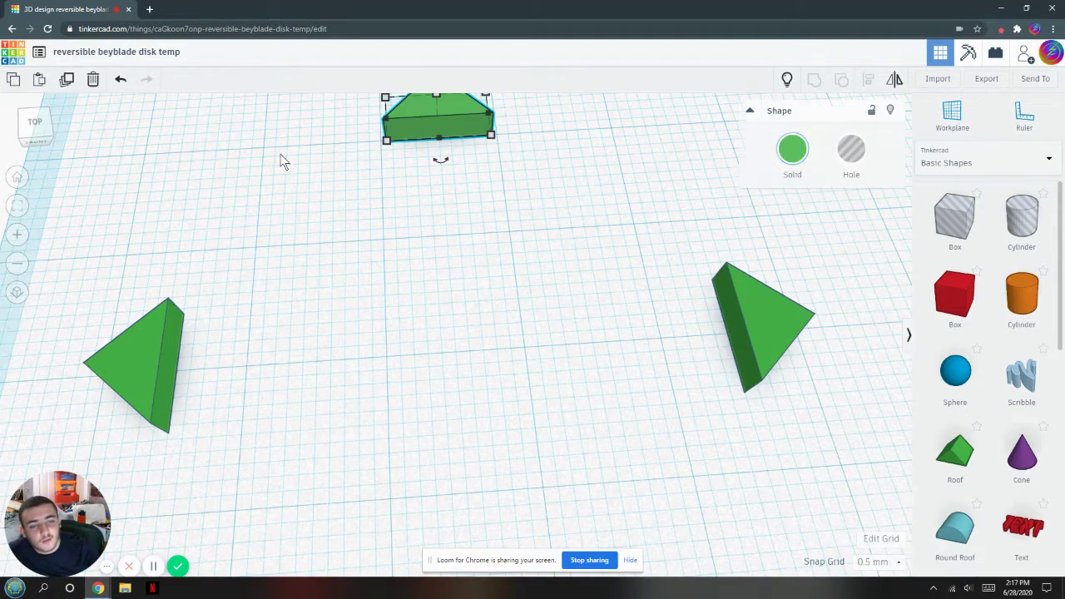
click(17, 207)
right_drag(331, 229, 338, 268)
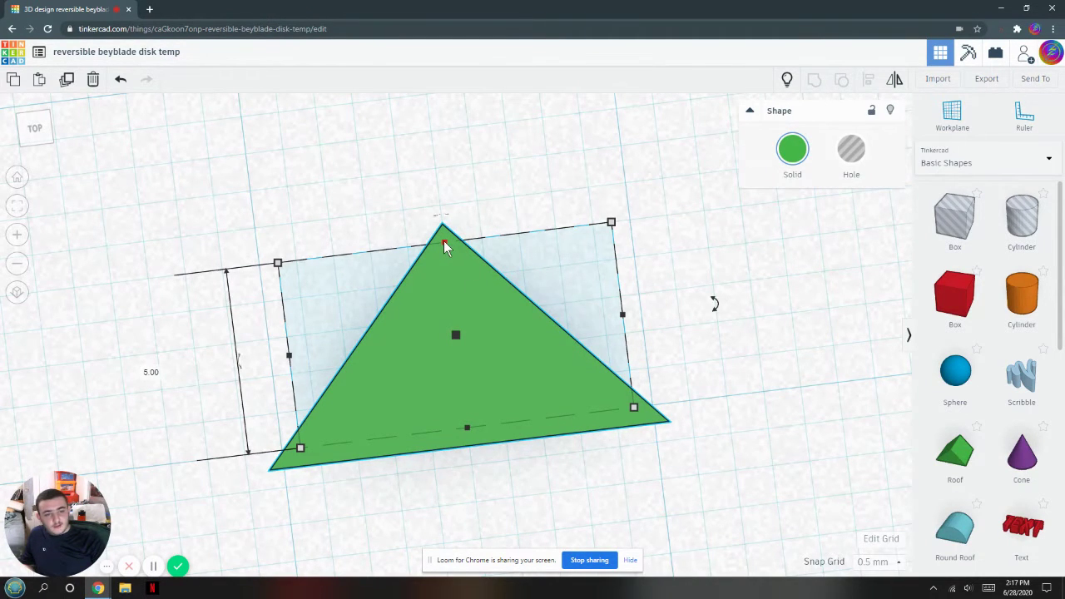
drag(444, 241, 442, 224)
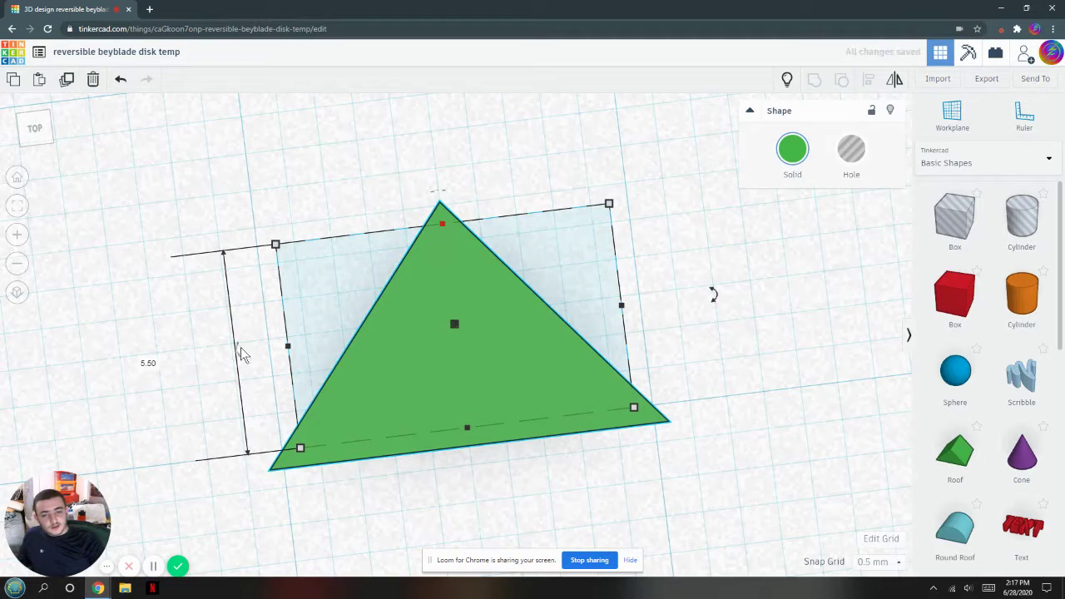
drag(291, 353, 275, 356)
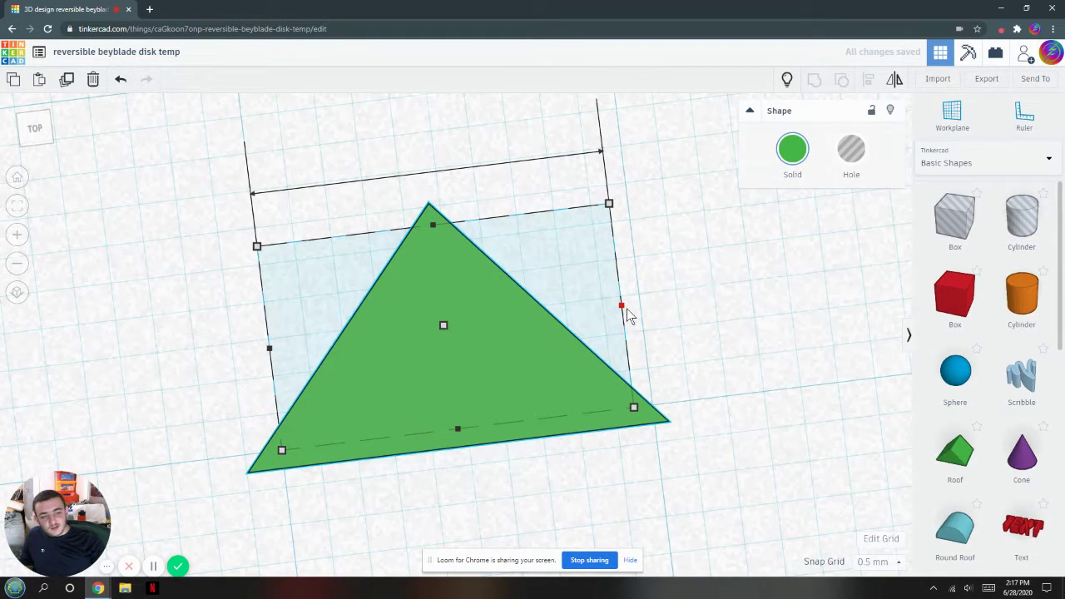
drag(637, 311, 654, 310)
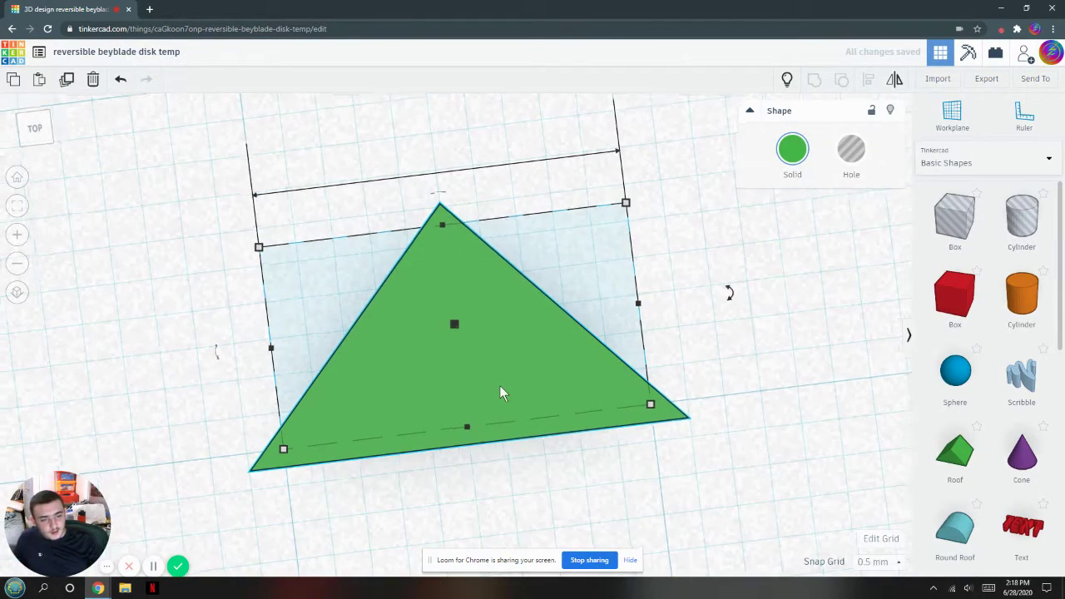
Step: Delete the other three green spikes, keeping only the enlarged one
scroll(500, 385, down, 4)
scroll(397, 384, down, 3)
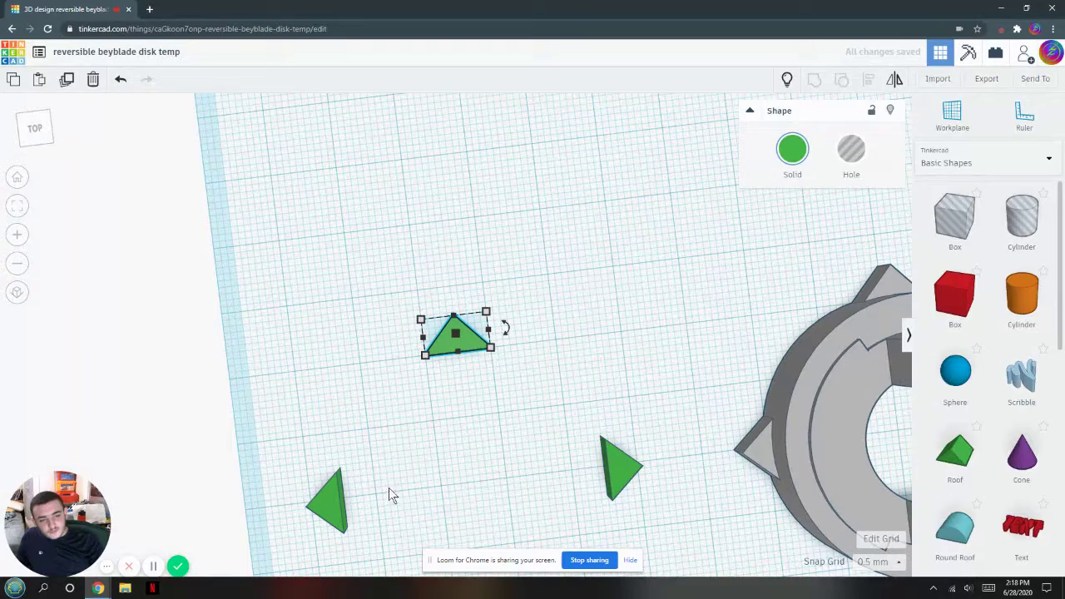
drag(305, 473, 639, 539)
scroll(638, 538, down, 6)
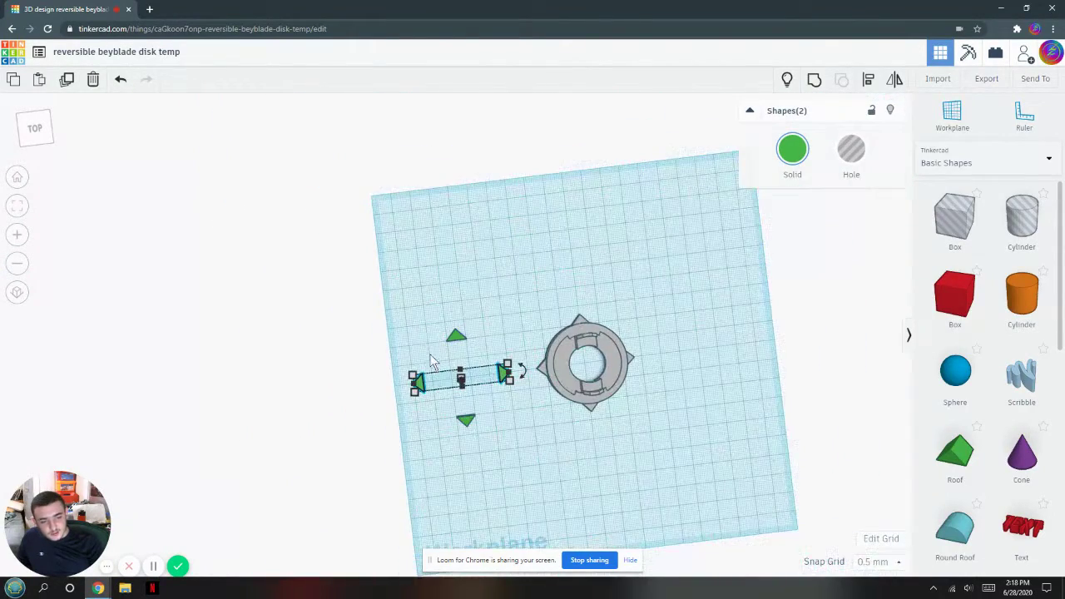
click(93, 80)
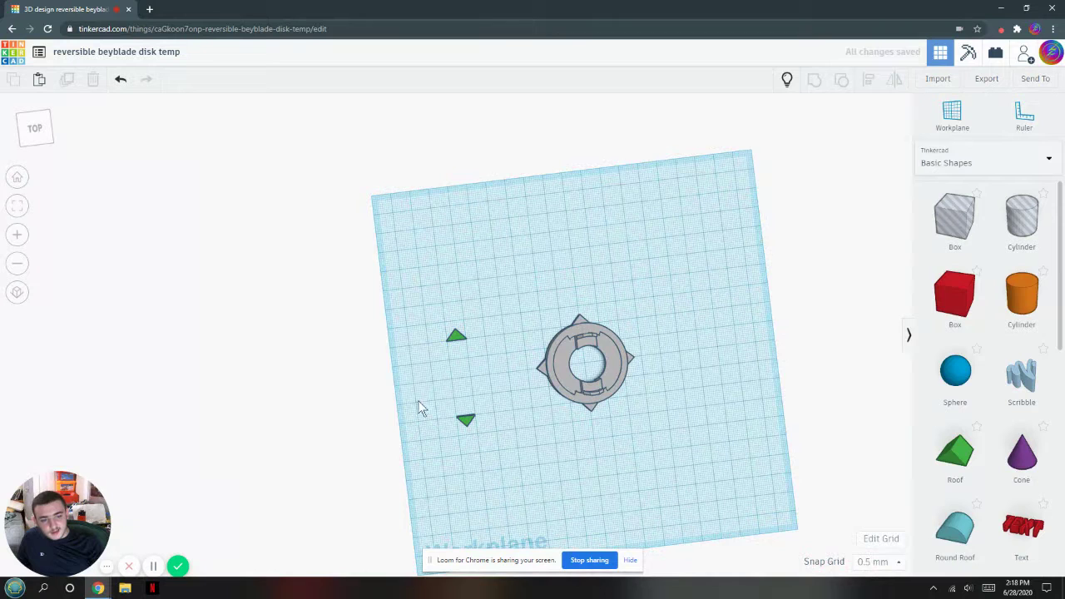
click(467, 420)
click(93, 81)
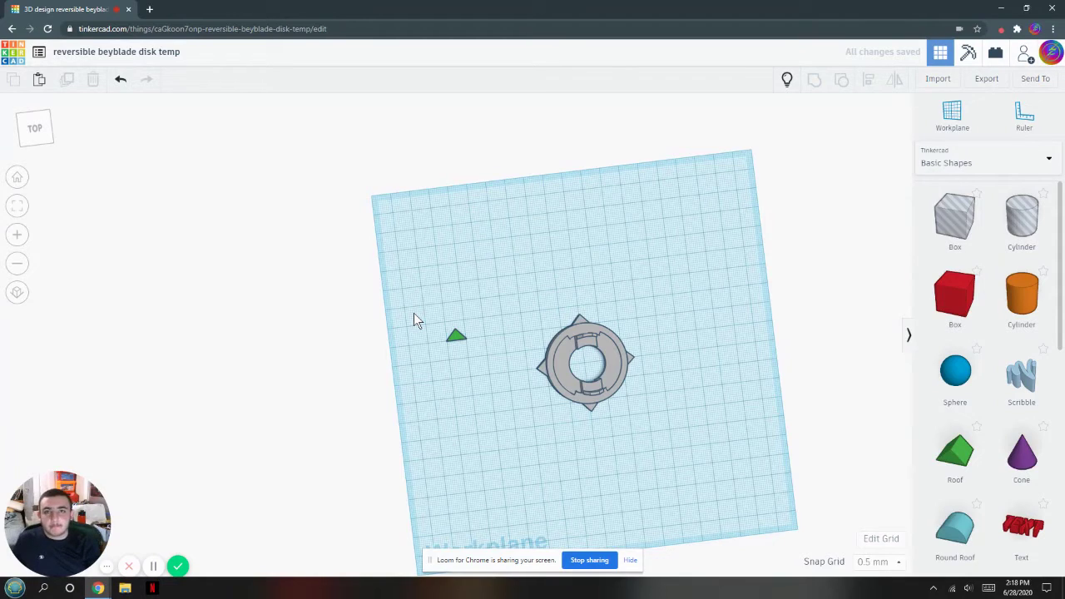
Step: Show the hidden orange ring again and examine how the enlarged spike sits in its inner wall
scroll(413, 313, up, 5)
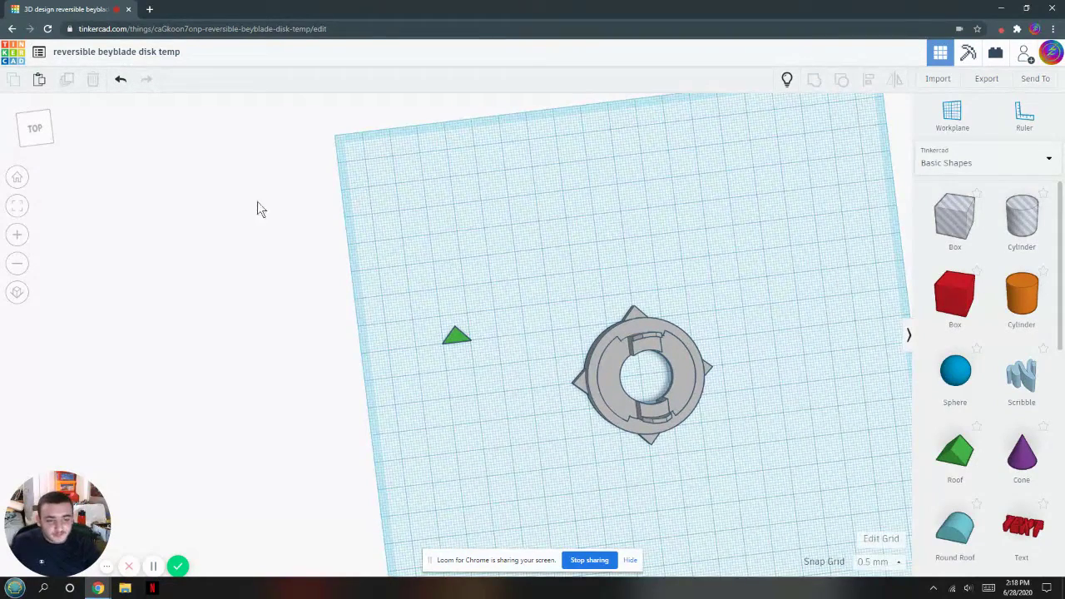
click(788, 78)
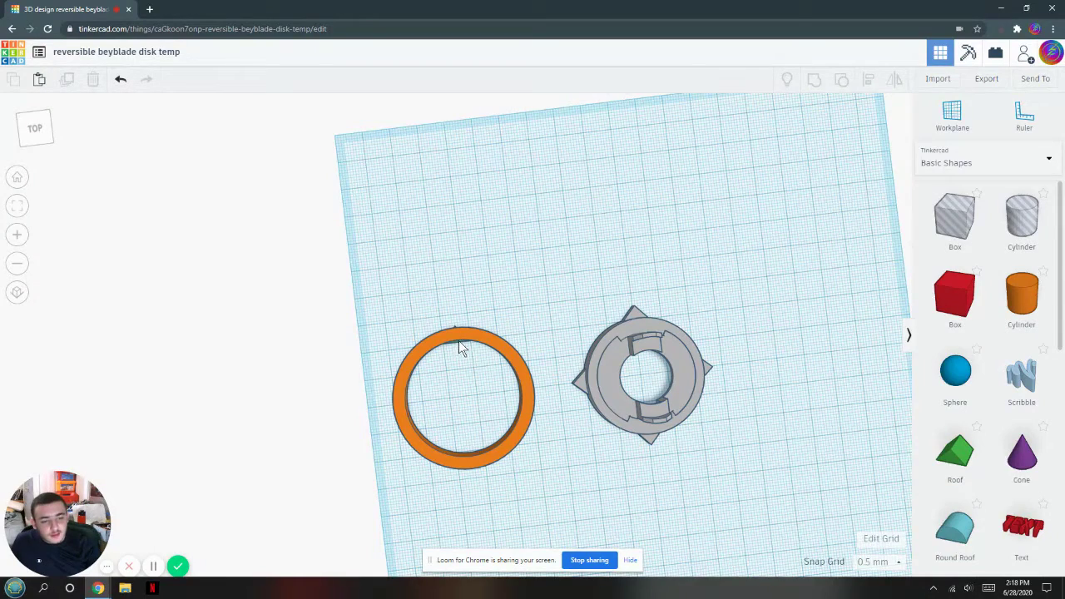
scroll(458, 343, up, 10)
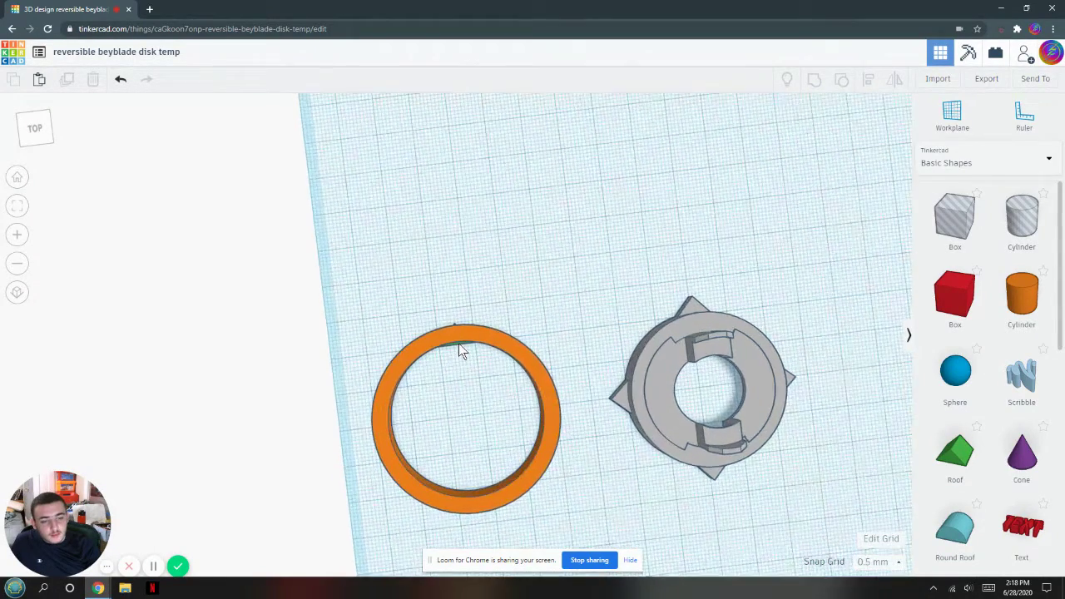
right_drag(460, 346, 446, 404)
scroll(449, 398, down, 10)
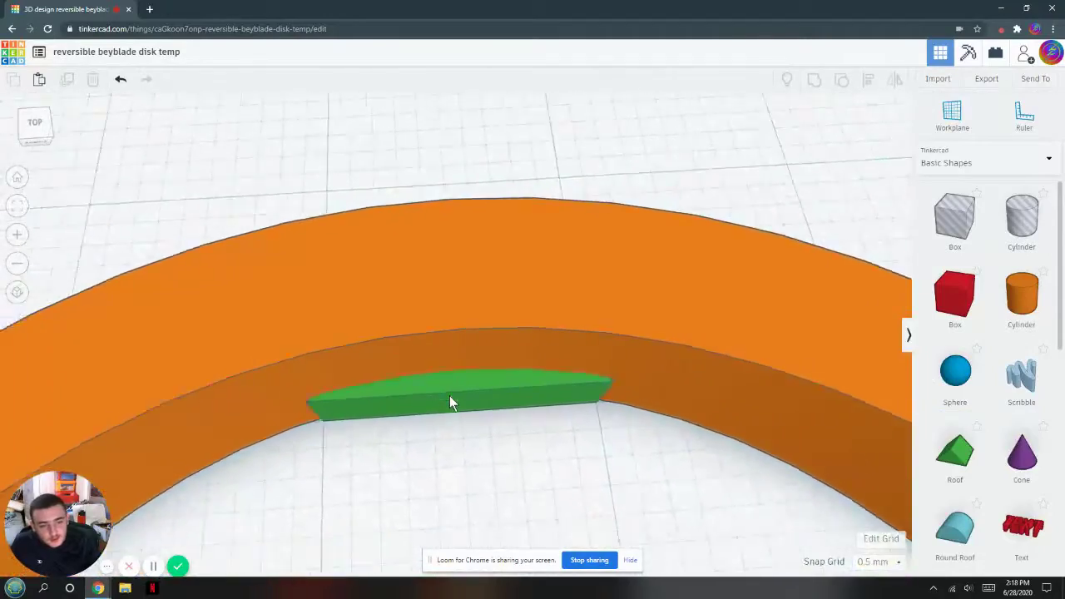
scroll(477, 384, down, 3)
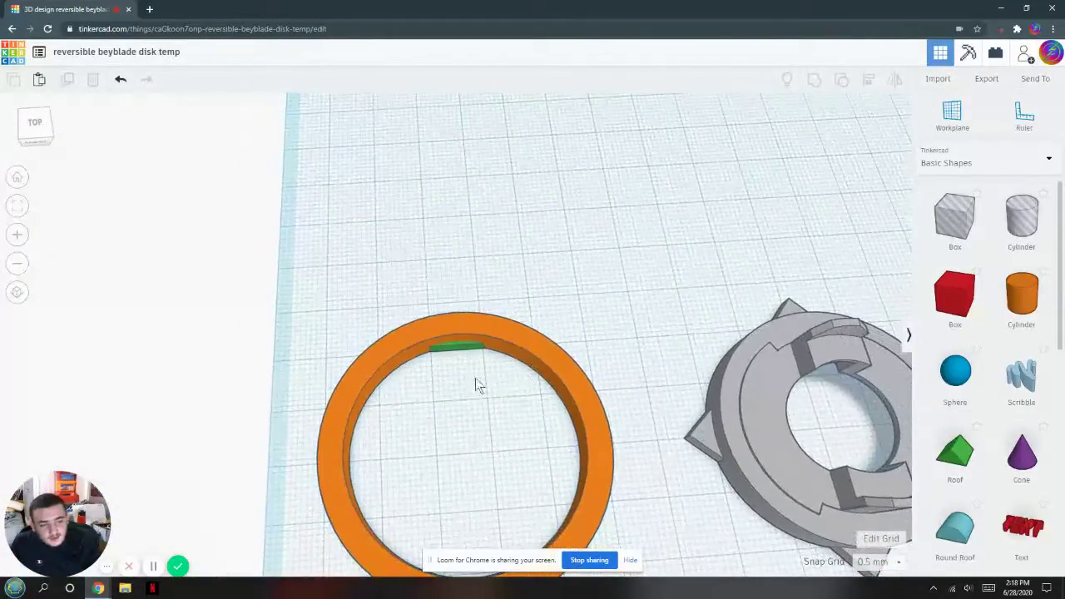
Step: Stretch the orange ring slightly outward on the side where the green spike sits
click(534, 362)
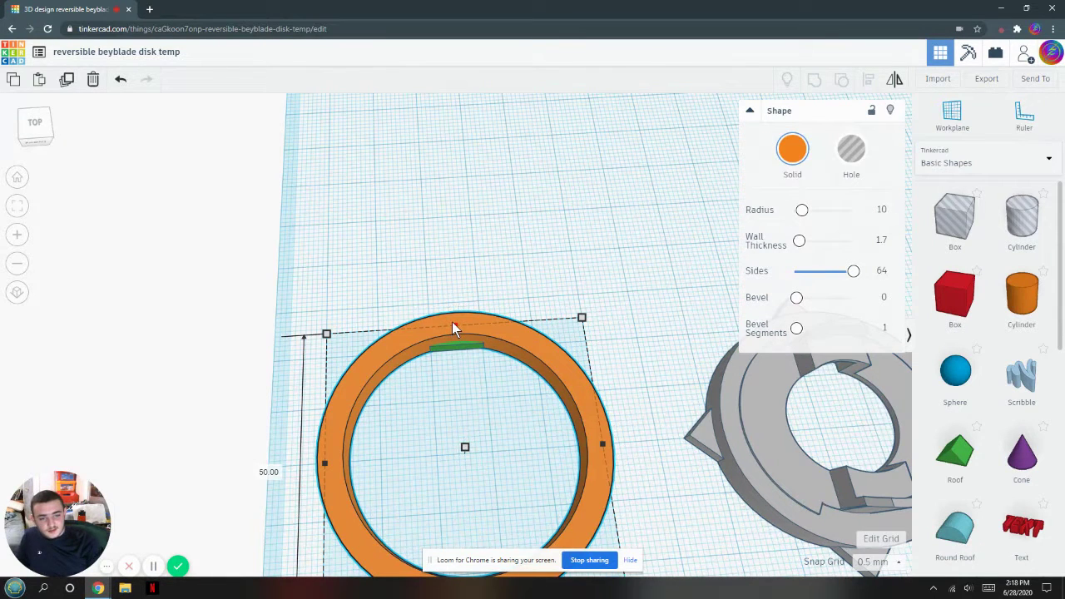
drag(452, 321, 453, 319)
right_drag(286, 393, 454, 359)
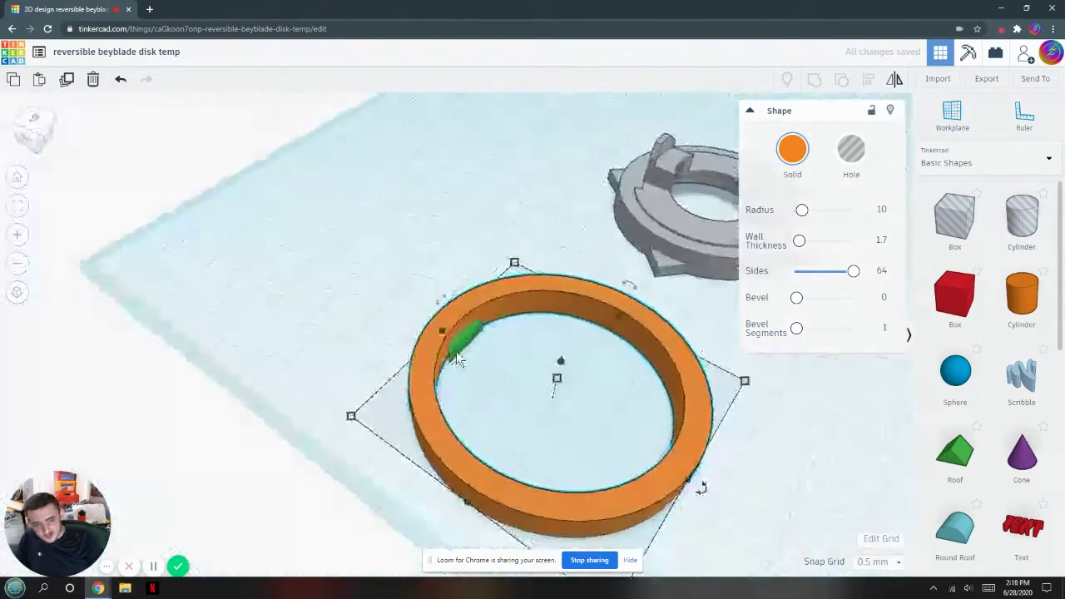
Step: Turn the orange ring into a hole temporarily to inspect the spike's tip against the outer edge, and make it solid again
click(850, 156)
right_drag(409, 262, 473, 356)
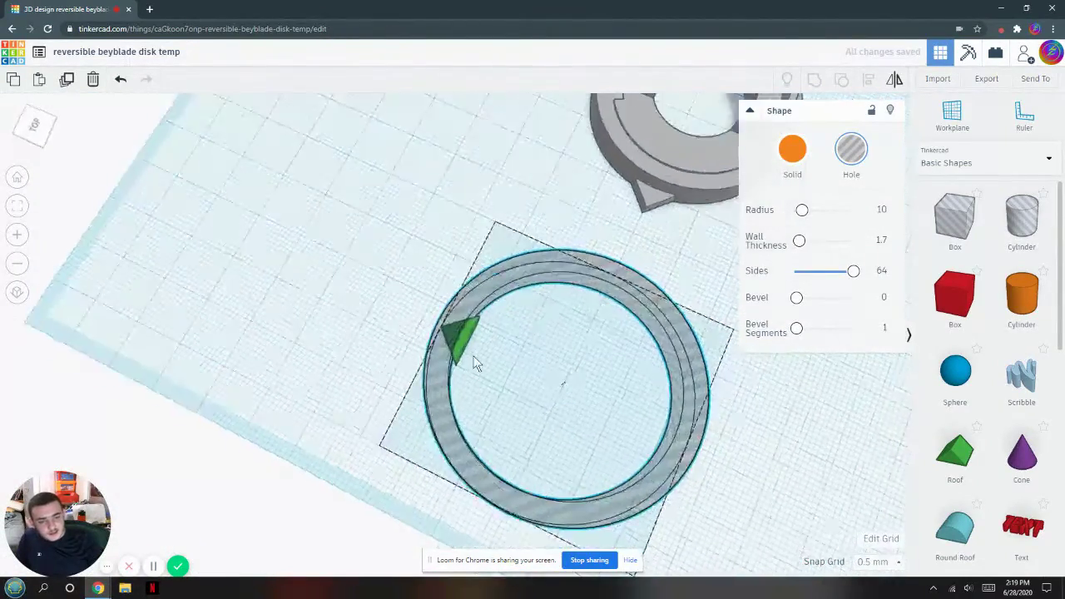
scroll(505, 369, up, 3)
scroll(505, 369, up, 5)
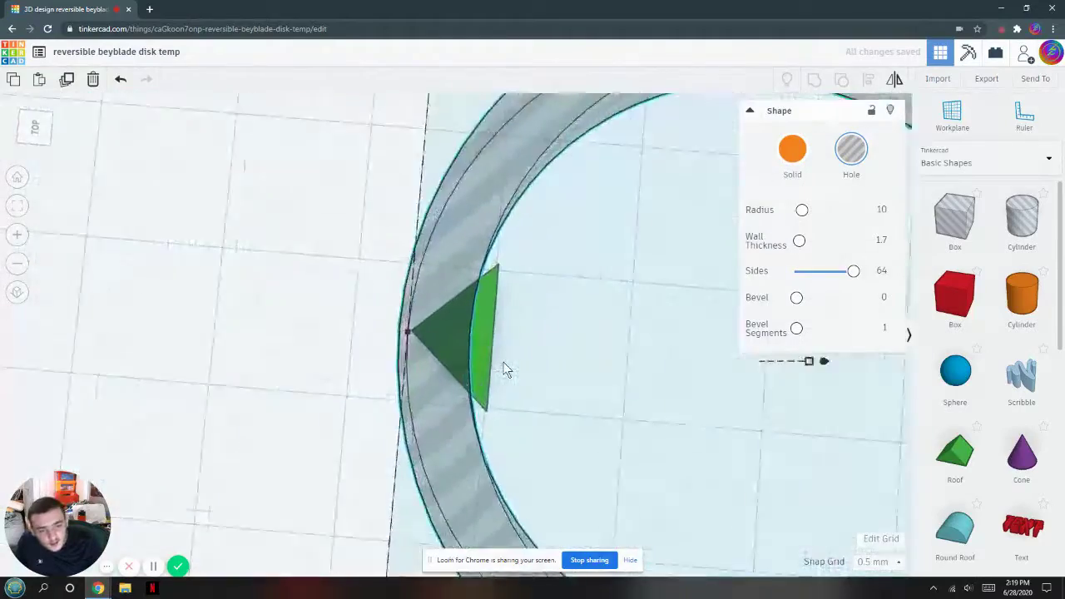
right_drag(561, 363, 595, 321)
scroll(595, 322, down, 4)
scroll(595, 329, down, 3)
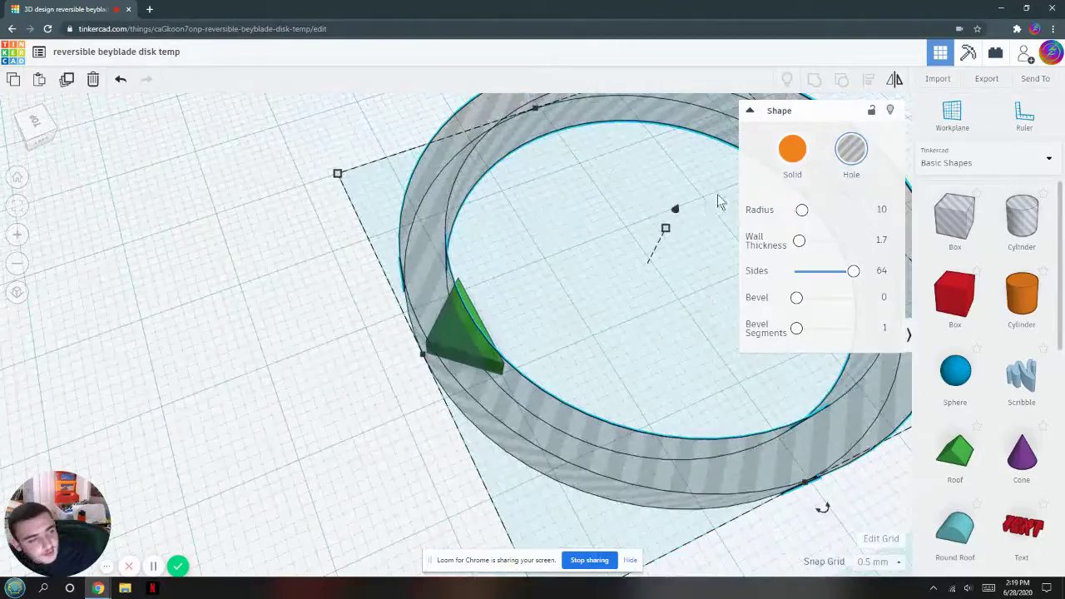
click(791, 163)
Step: Stretch the orange ring slightly outward on the side opposite the green spike
right_drag(448, 295, 252, 279)
click(477, 337)
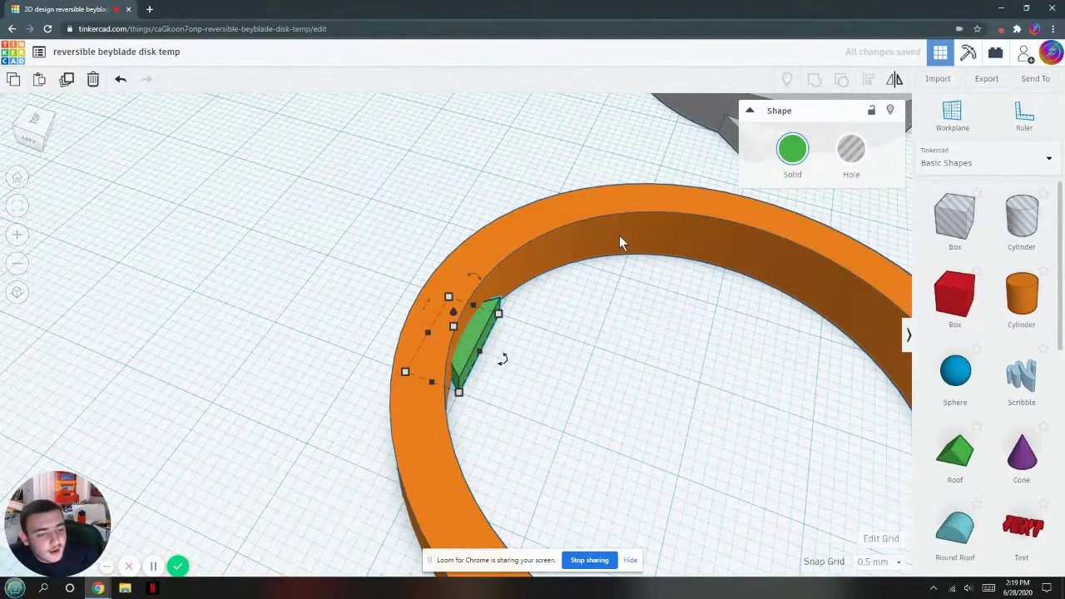
click(441, 333)
scroll(457, 334, down, 3)
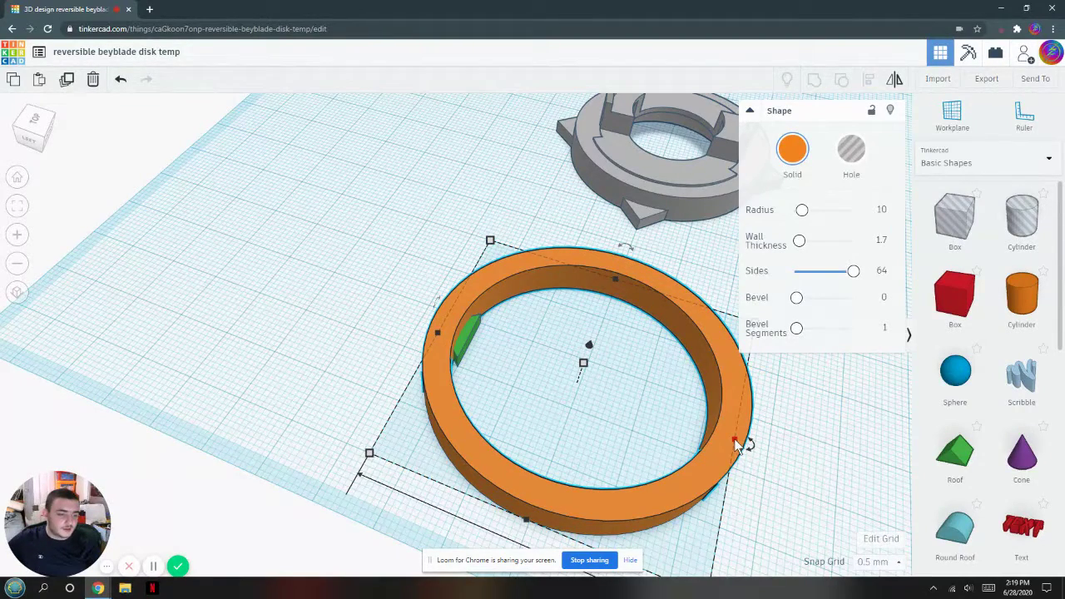
drag(734, 439, 741, 446)
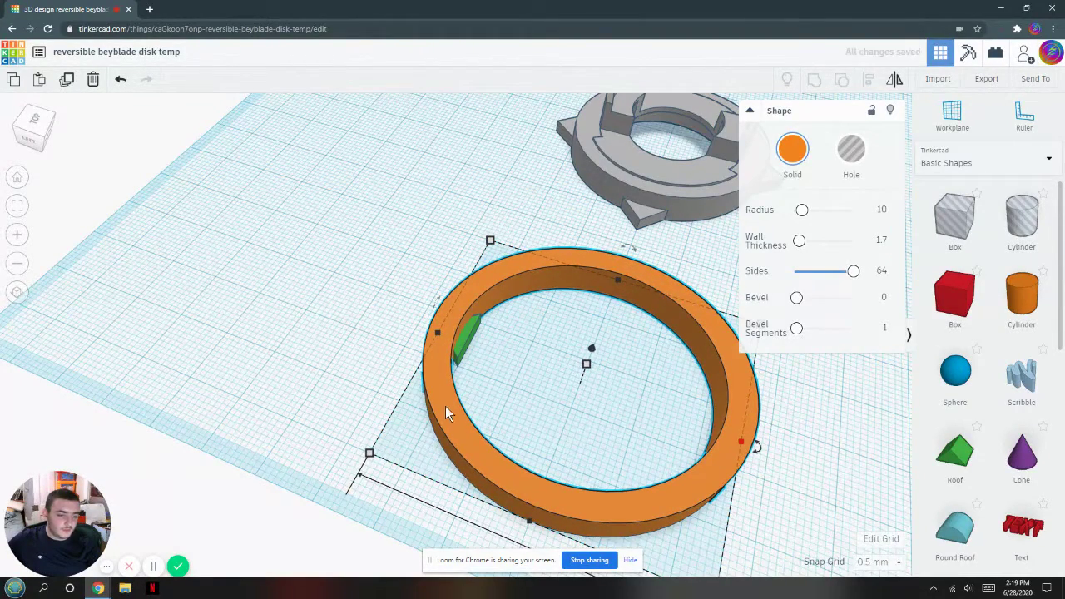
Step: Turn the orange ring into a hole temporarily to examine the spike's tip against the outer edge, and make it solid again
right_drag(441, 397, 570, 378)
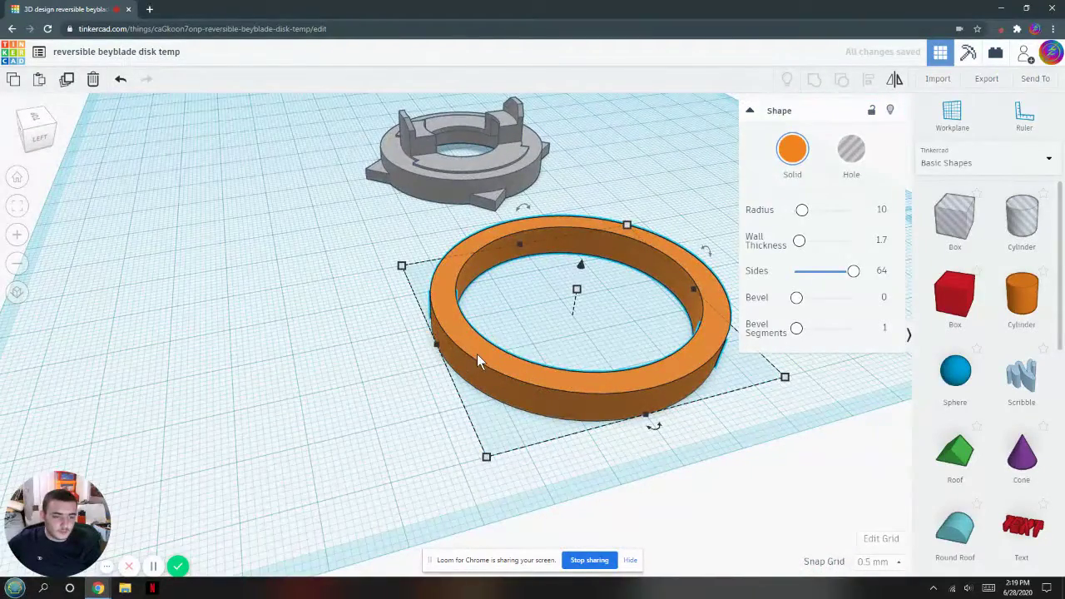
click(850, 149)
scroll(321, 333, up, 4)
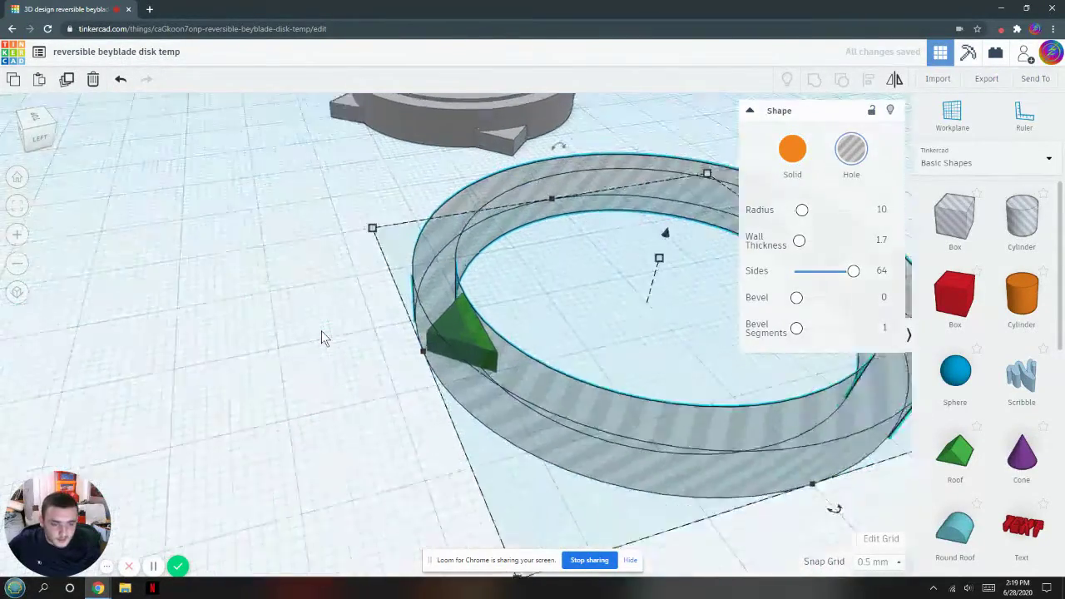
right_drag(322, 342, 304, 390)
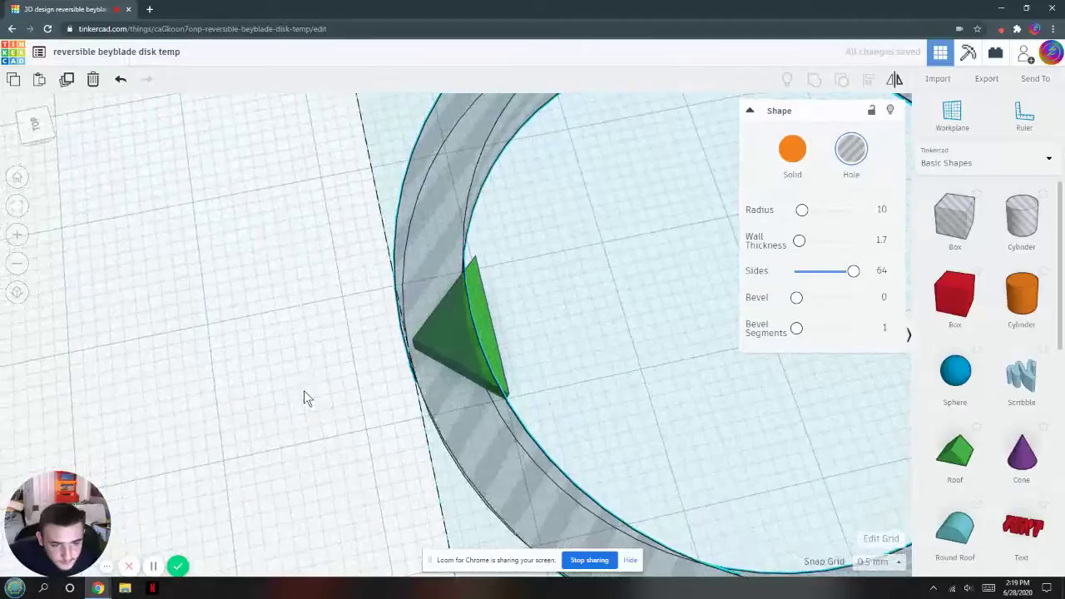
click(792, 150)
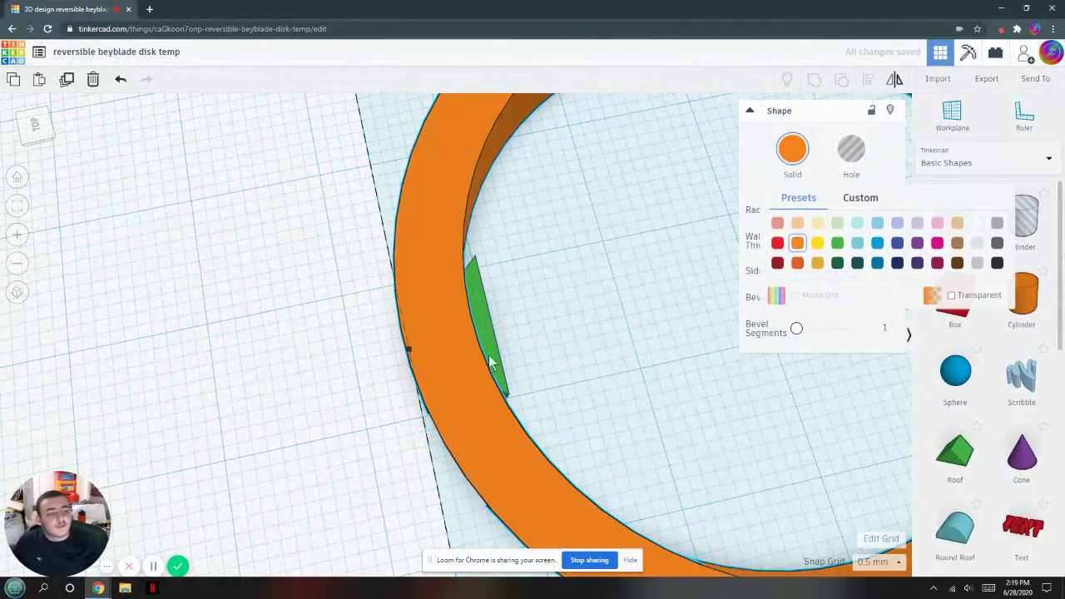
scroll(532, 321, down, 3)
click(11, 207)
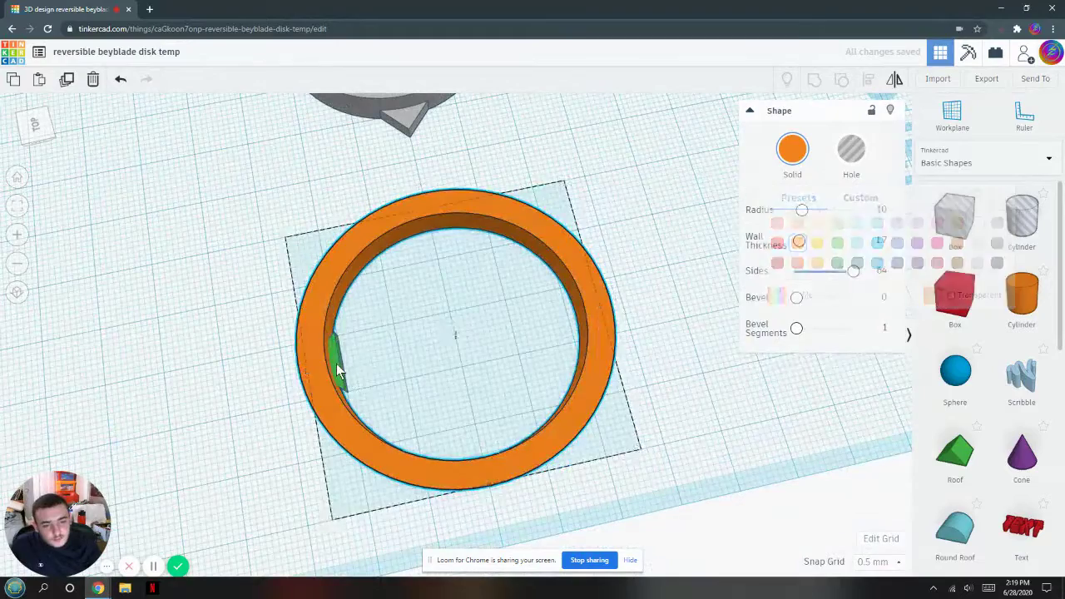
Step: Set the orange ring's wall thickness to 2
click(338, 372)
click(601, 320)
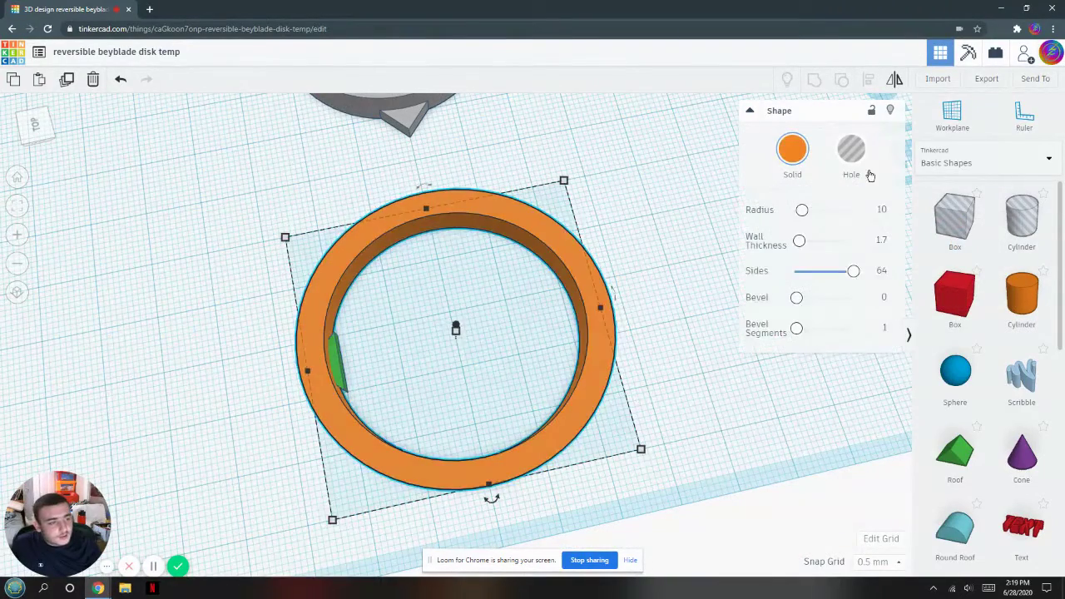
click(882, 241)
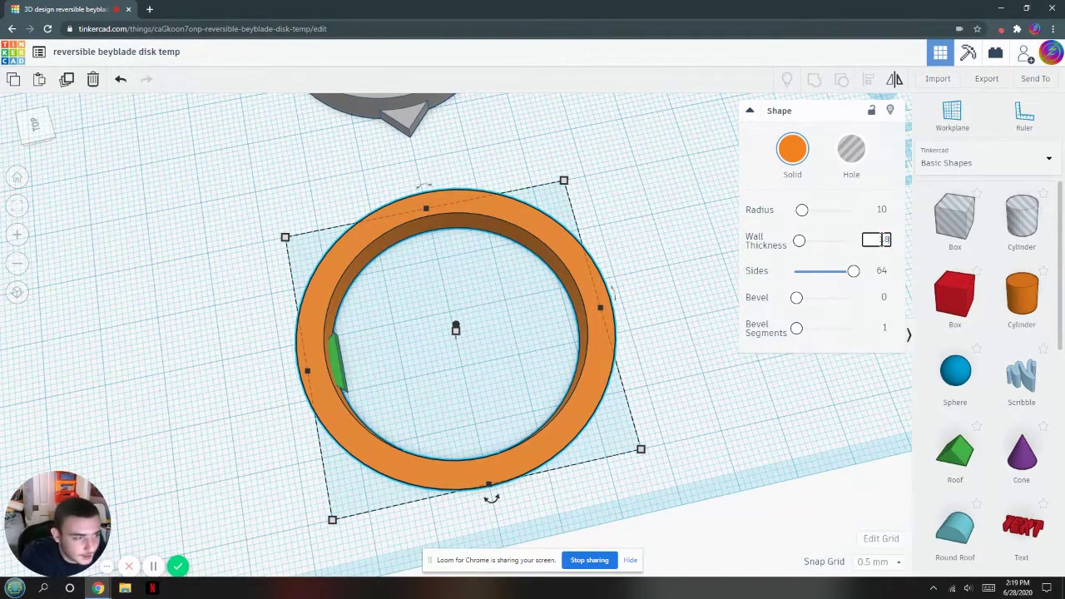
text(1.5)
key(Return)
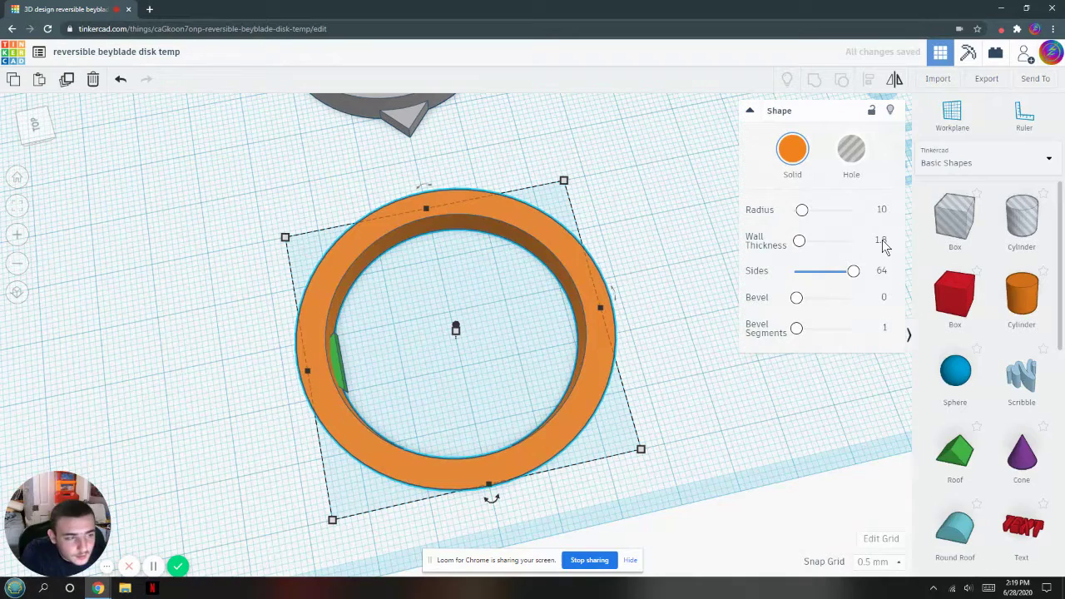
click(883, 241)
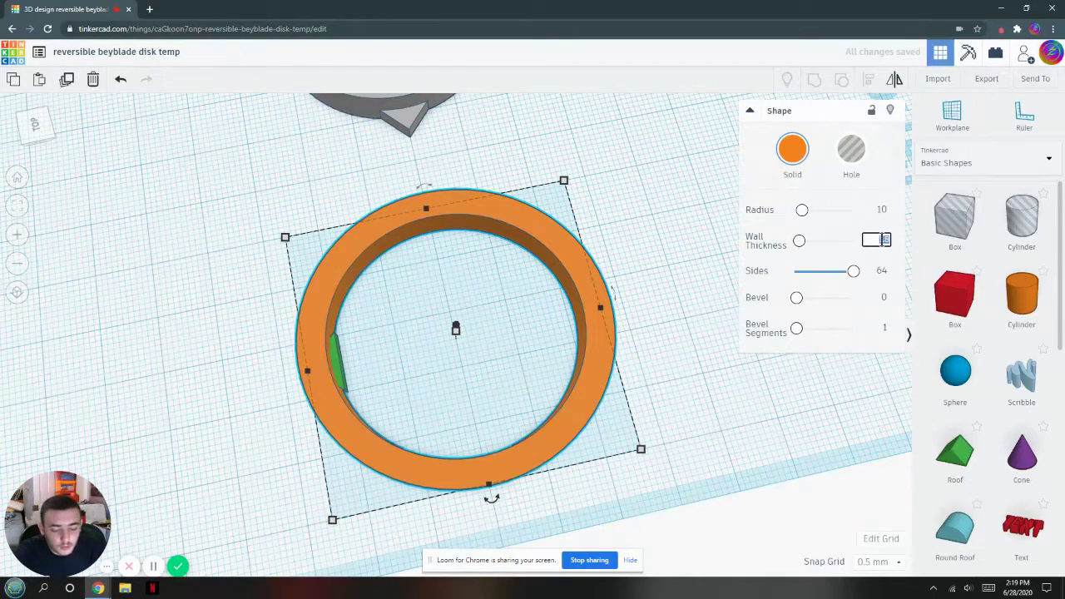
text(2)
key(Return)
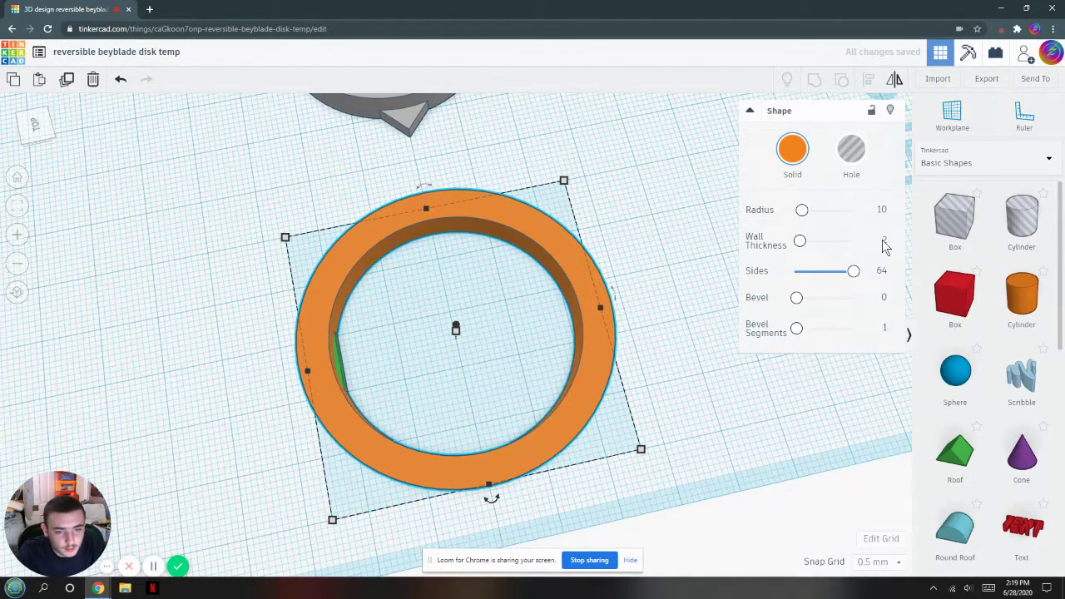
Step: Duplicate the green spike, rotate the copy 180°, and move it straight across into the opposite wall of the orange ring
right_drag(535, 264, 250, 324)
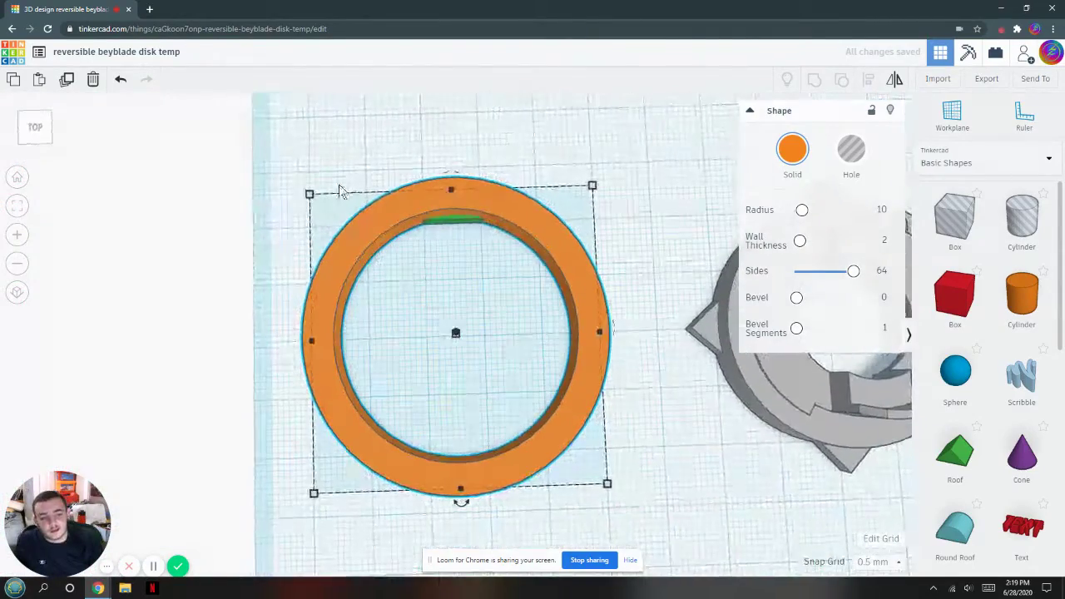
click(465, 221)
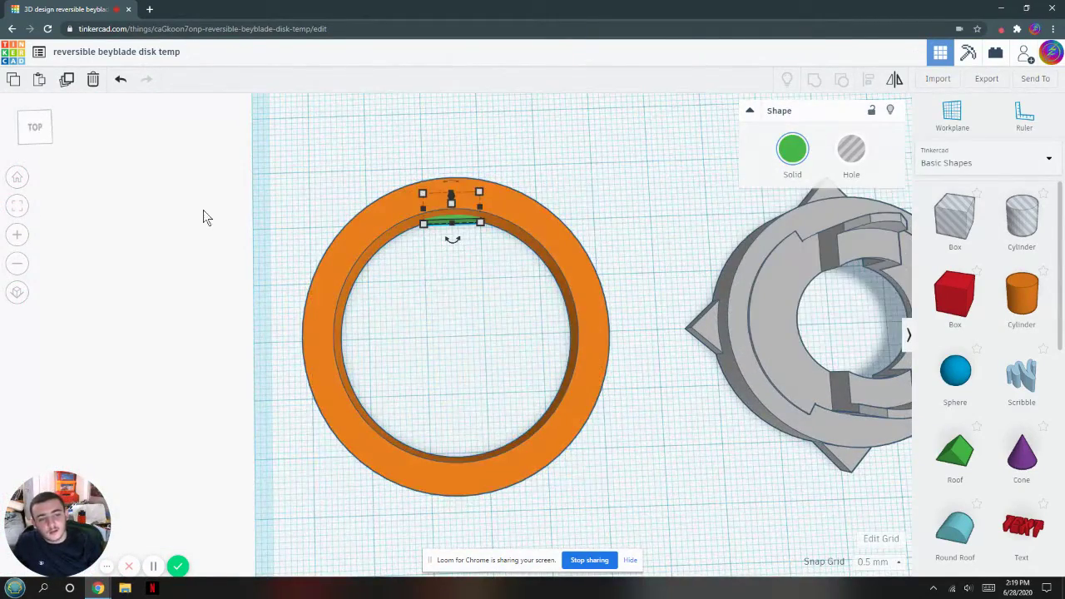
click(66, 79)
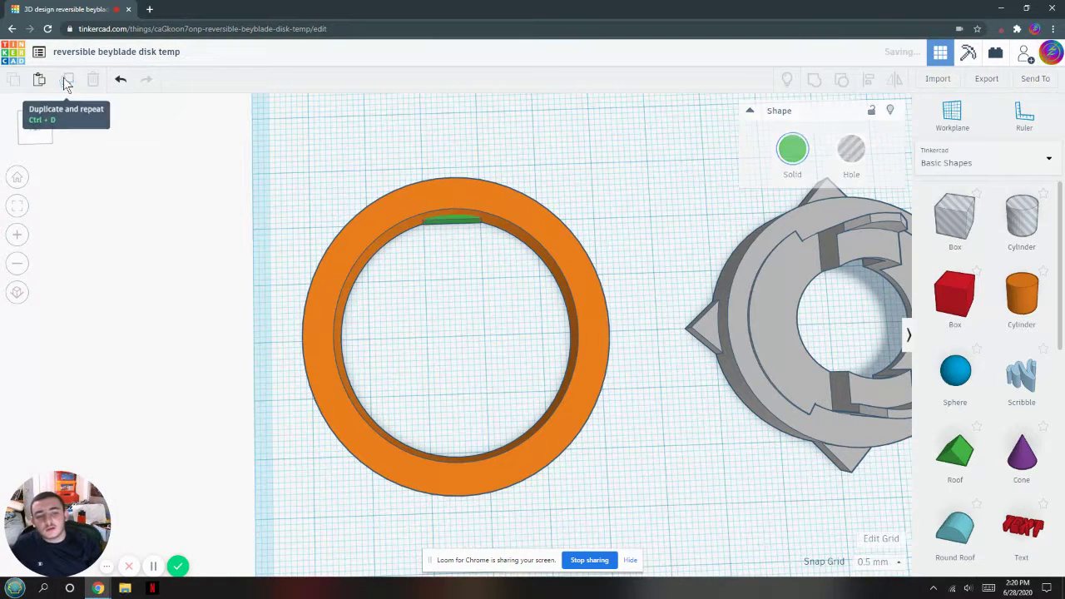
drag(454, 244, 463, 190)
drag(452, 178, 452, 178)
key(Down)
key(Down)
key(Down)
key(Down)
key(Down)
key(Down)
key(Down)
key(Down)
key(Down)
key(Down)
key(Down)
key(Down)
key(Down)
key(Down)
key(Down)
key(Down)
key(Down)
key(Down)
key(Down)
key(Down)
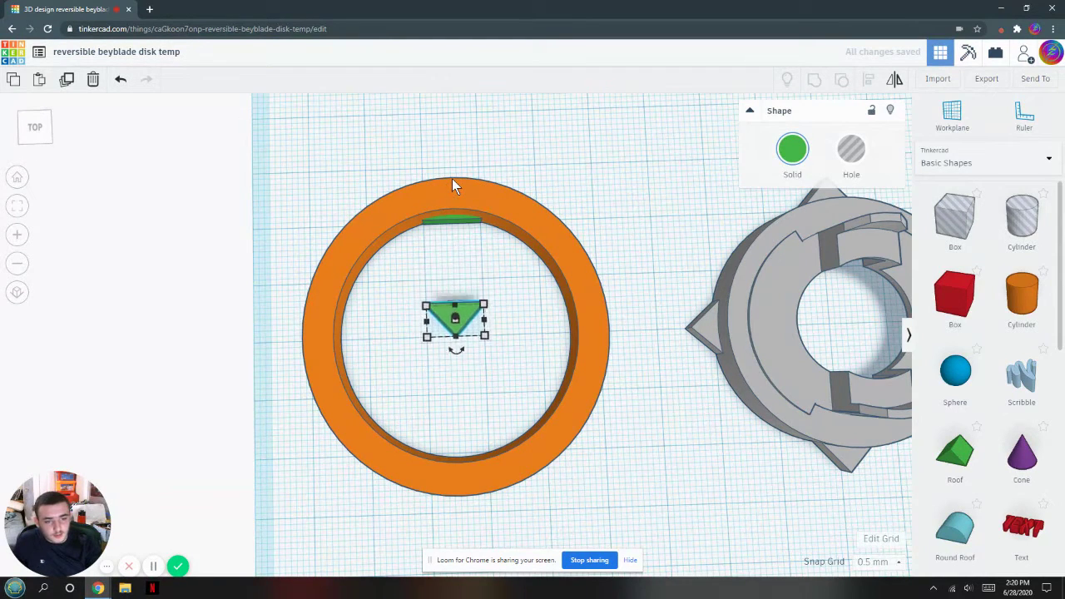
key(Down)
key(Down)
key(Down)
key(Down)
key(Down)
key(Down)
key(Down)
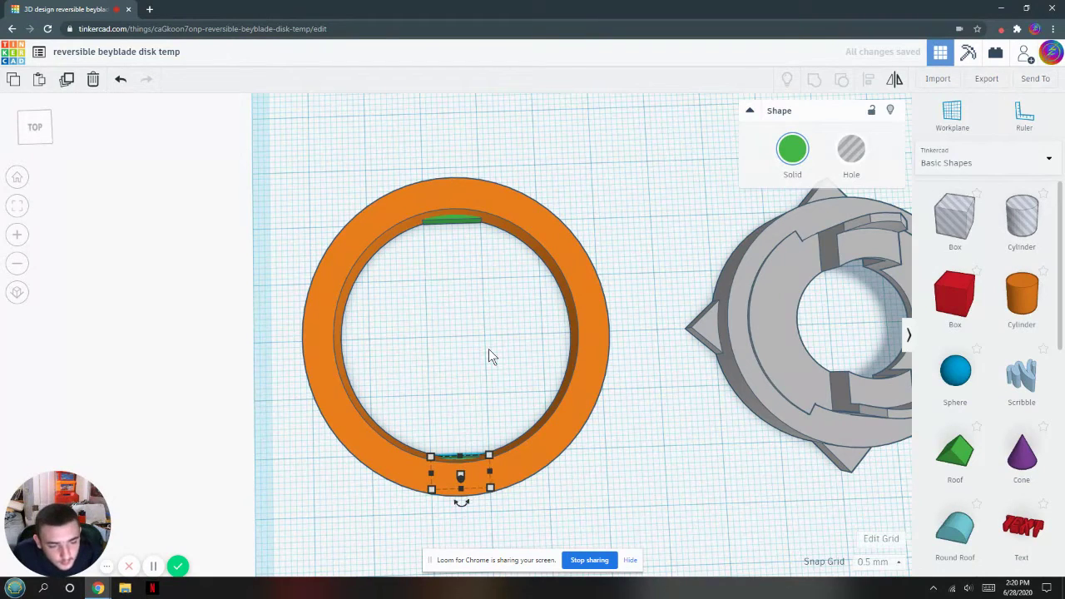
scroll(490, 354, up, 3)
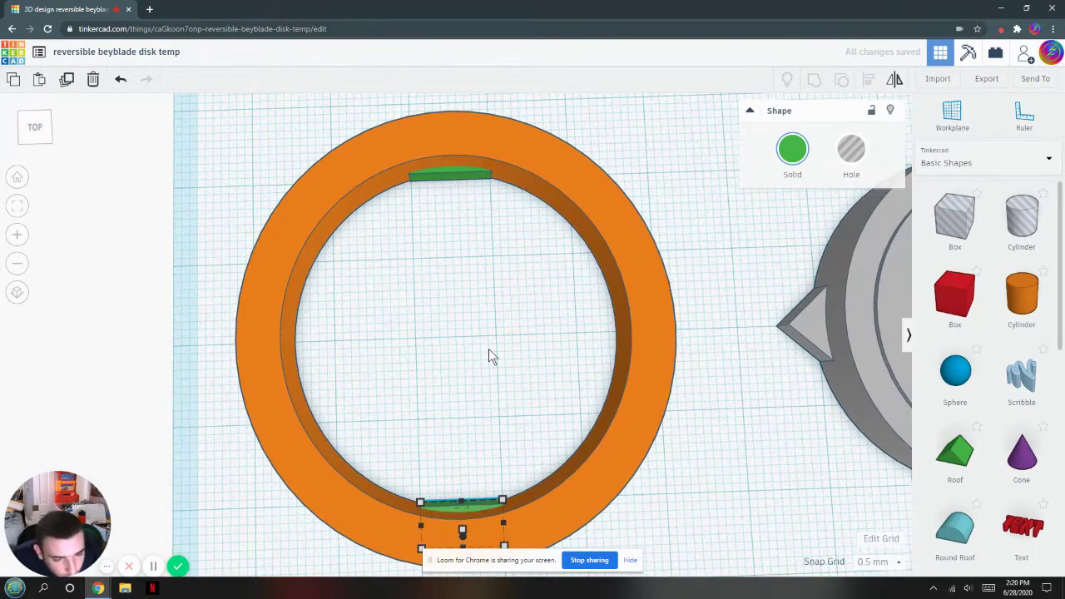
click(499, 384)
mouse_move(500, 383)
right_down()
mouse_move(501, 374)
mouse_move(506, 387)
right_up()
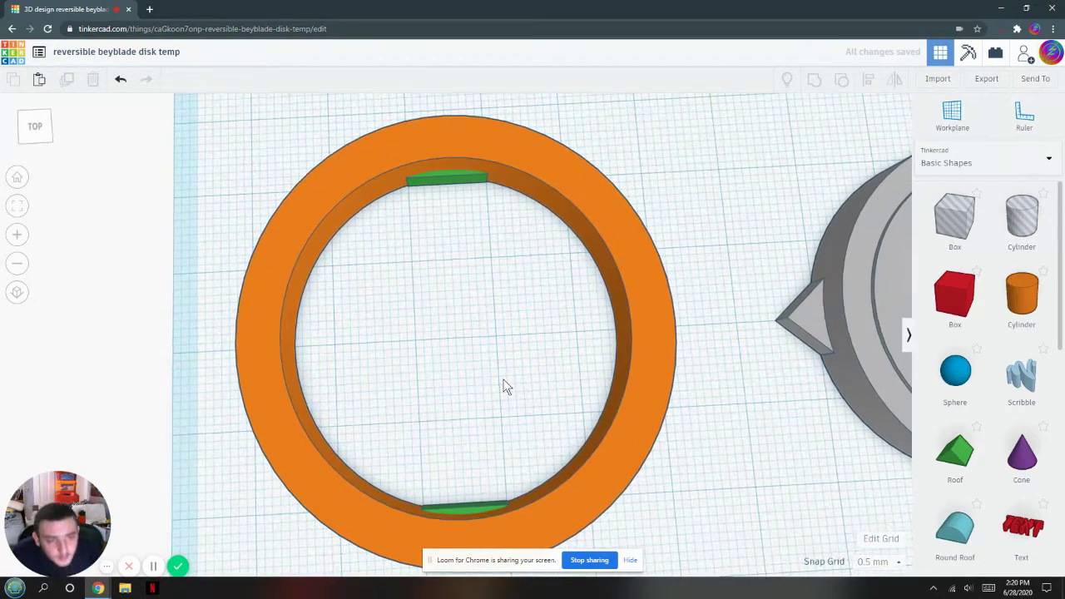
Step: Duplicate both green spikes together and rotate the copied pair 90° so the spikes sit at the ring's four quarter points
click(475, 509)
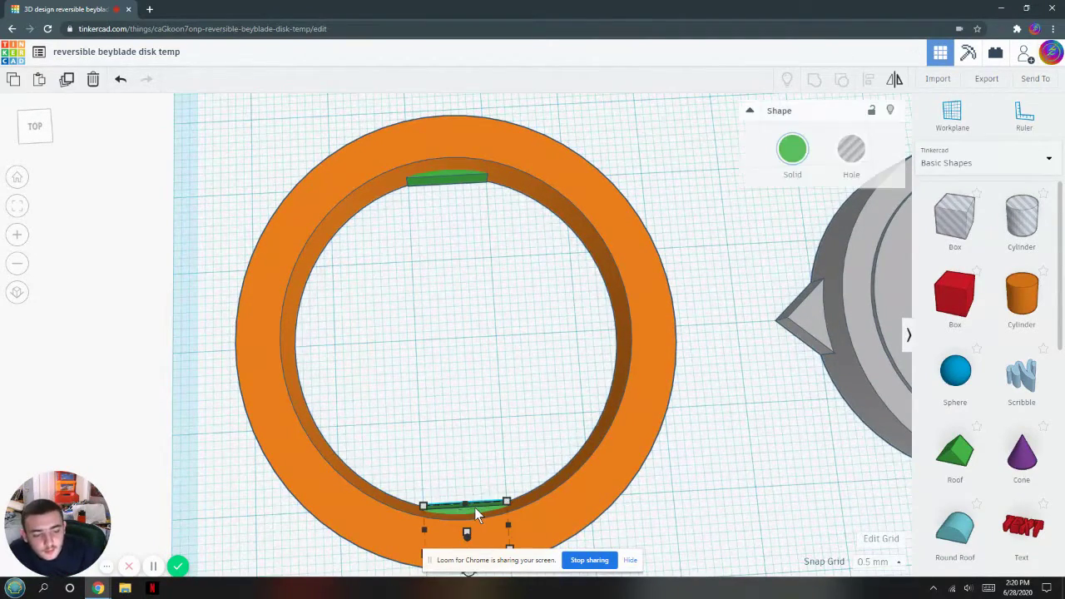
shift+click(447, 177)
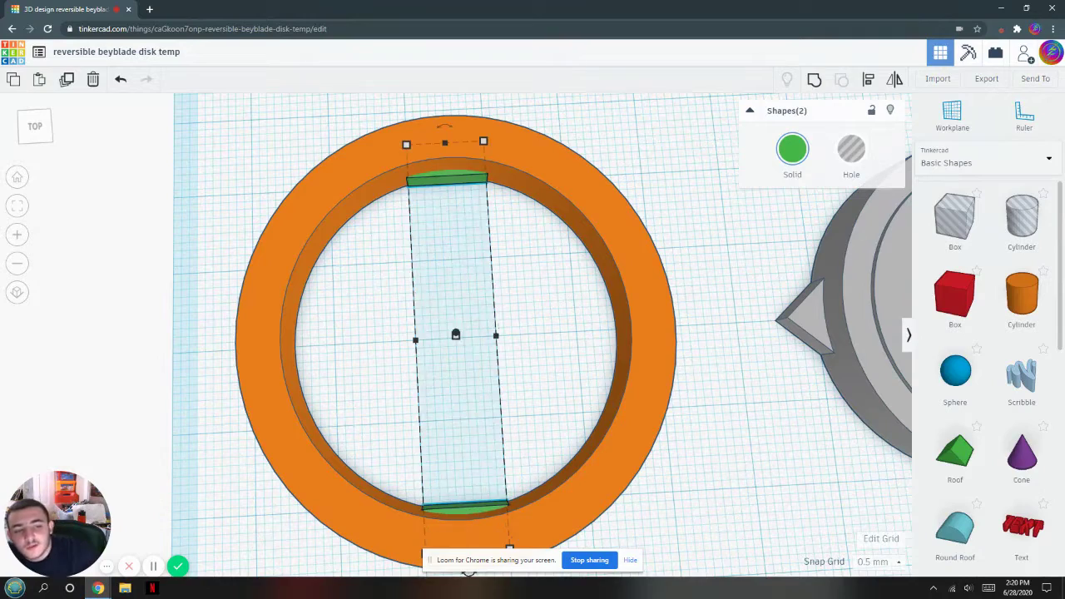
right_drag(431, 415, 467, 336)
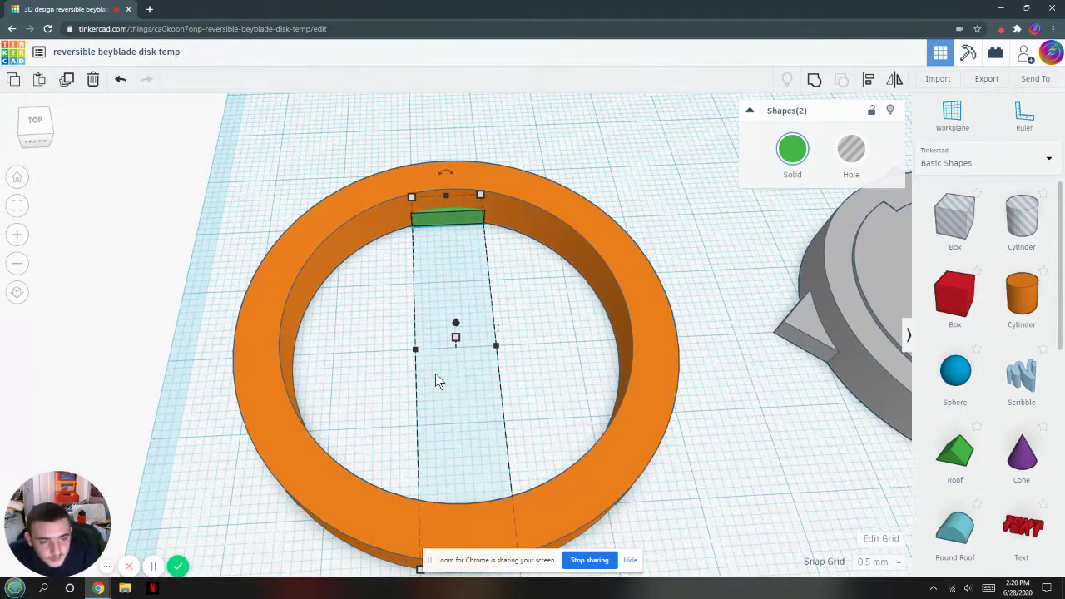
scroll(435, 374, down, 3)
right_drag(471, 427, 452, 433)
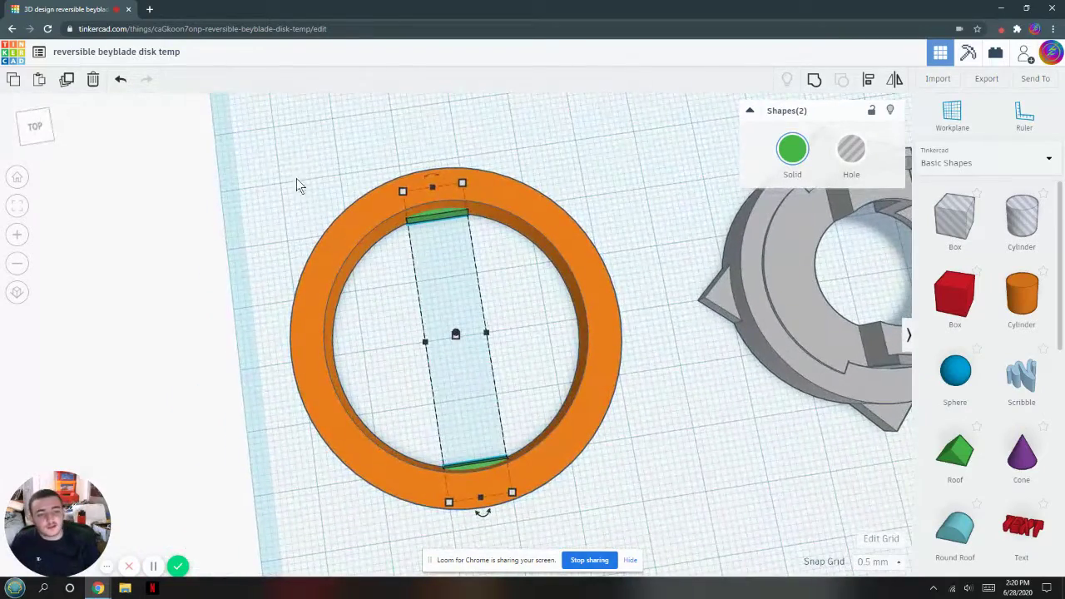
click(68, 79)
drag(480, 513, 367, 349)
click(366, 281)
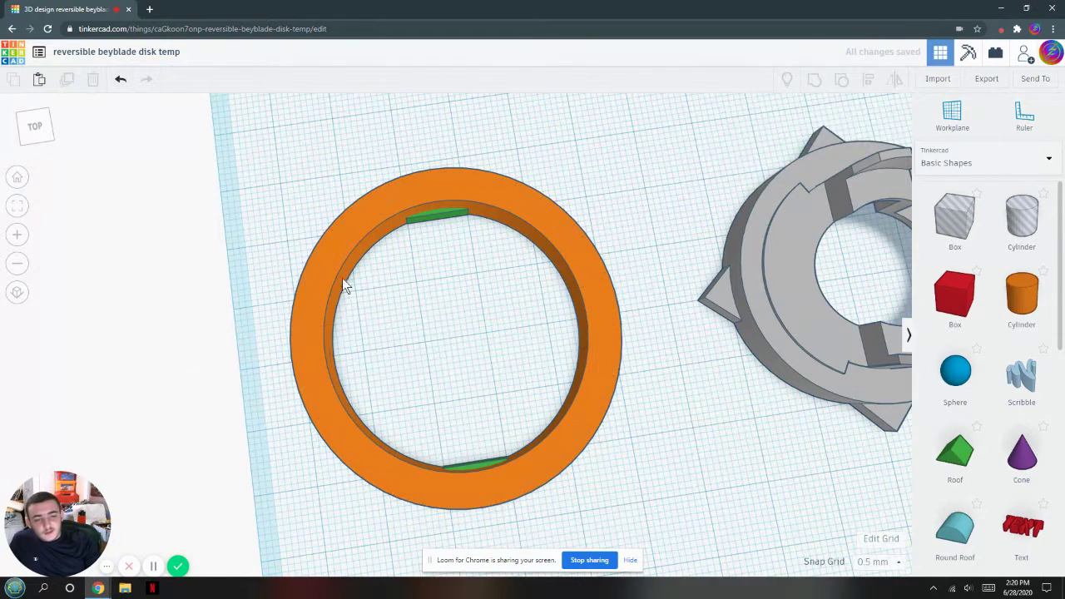
Step: Stretch the orange ring outward on the two sides holding the new spikes to a width of 52 mm
click(327, 283)
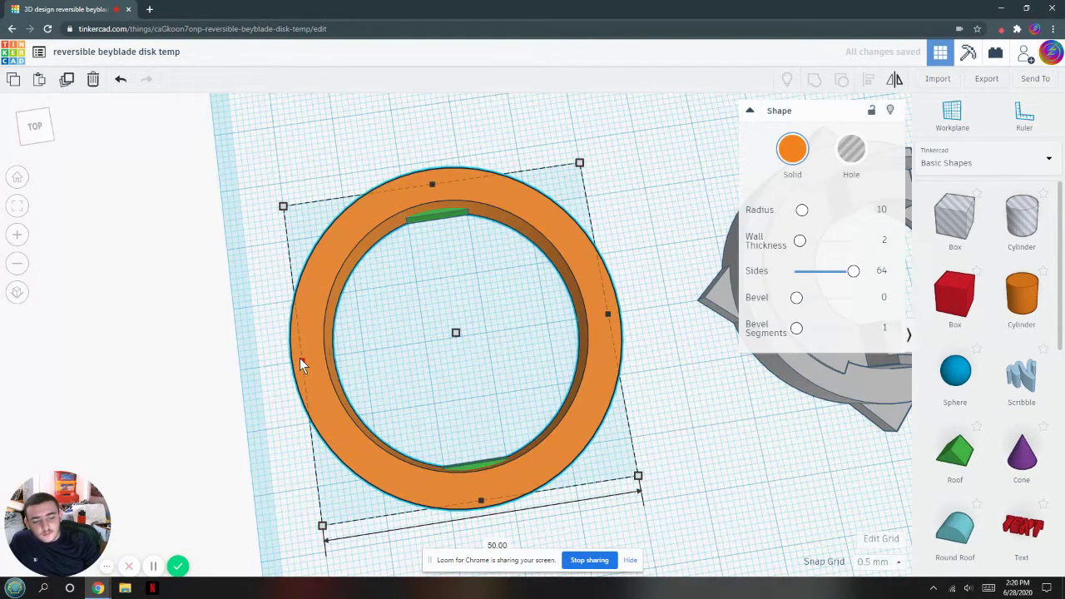
drag(298, 360, 294, 360)
drag(607, 315, 611, 315)
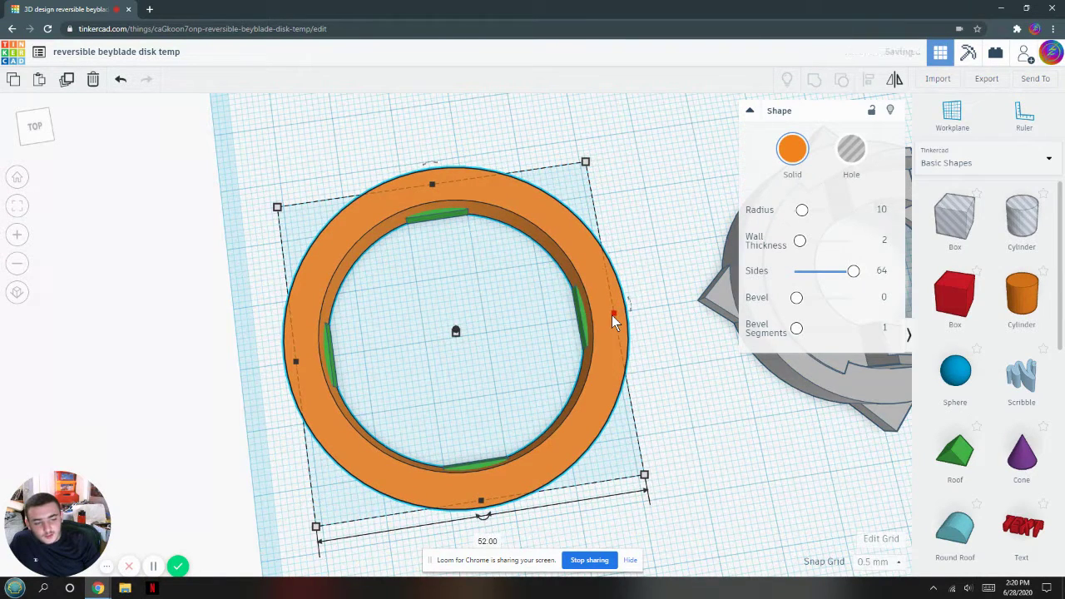
click(493, 354)
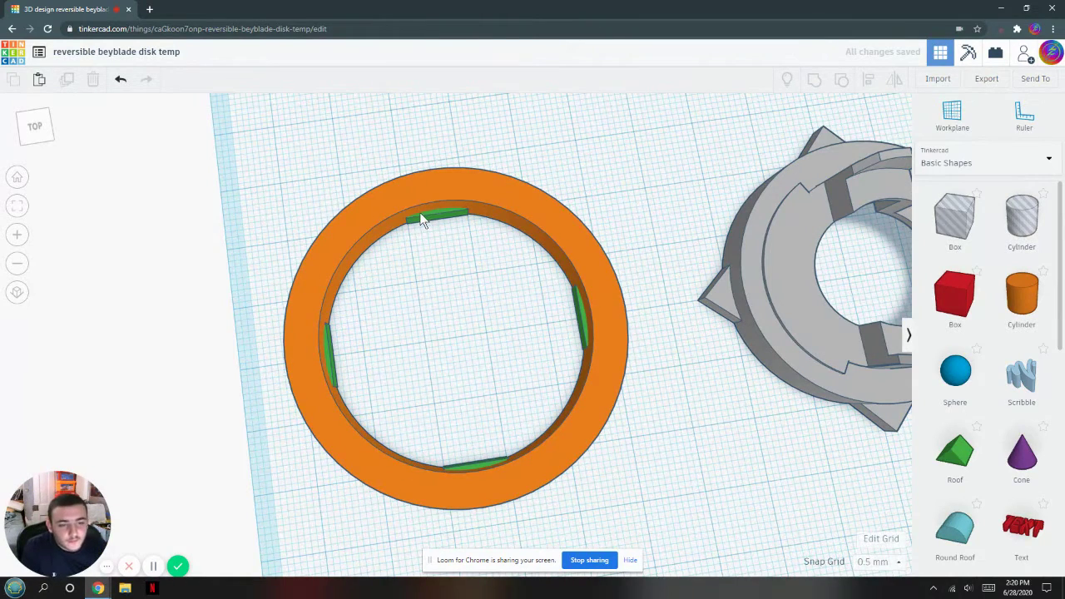
Step: Hide the orange ring and turn all four green spikes into holes
click(383, 226)
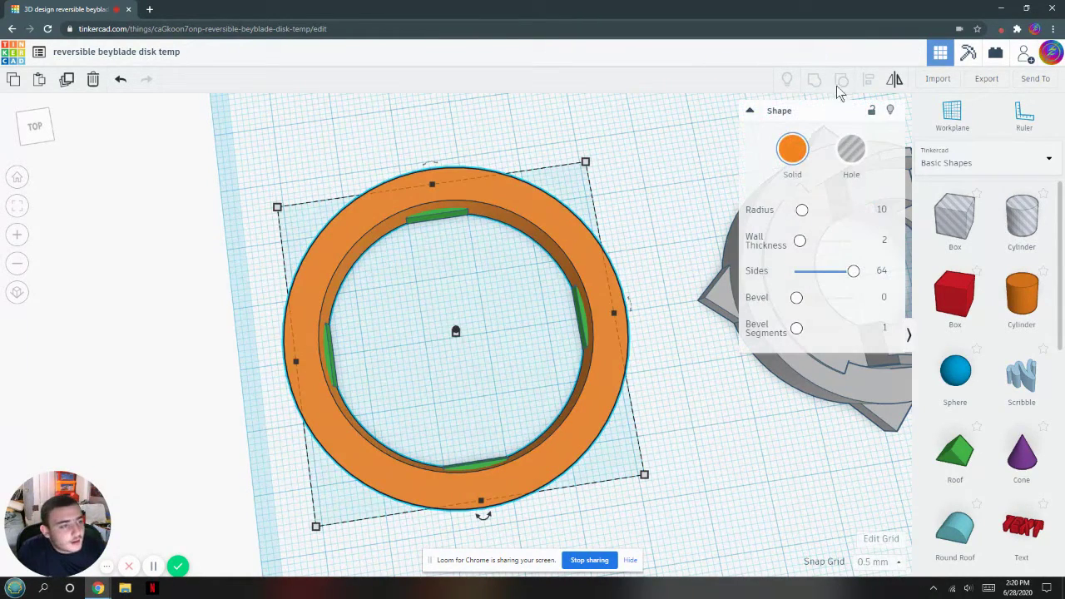
click(890, 112)
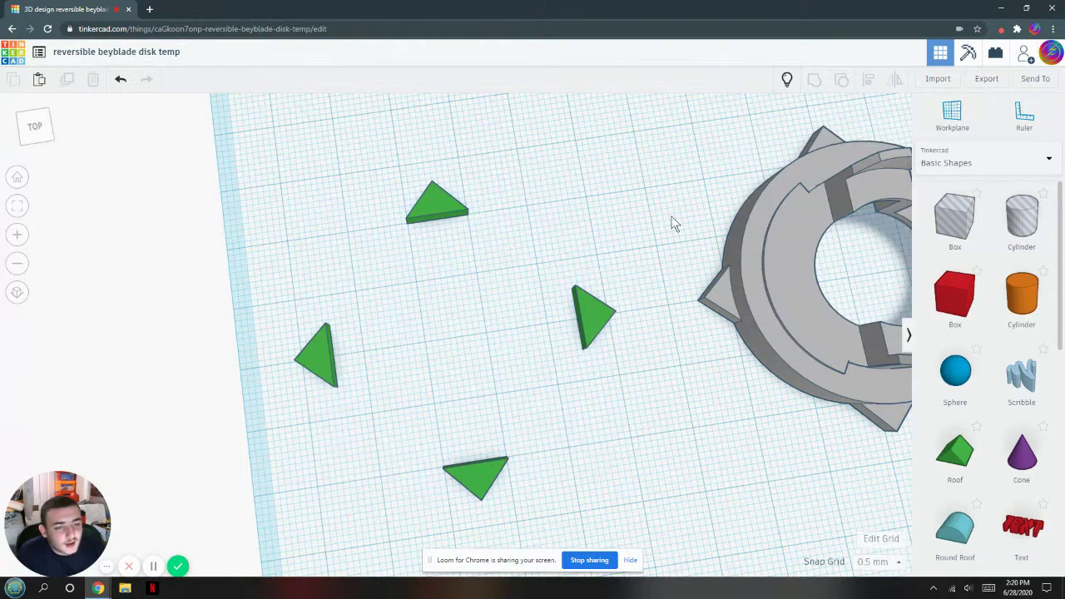
click(592, 316)
shift+click(437, 204)
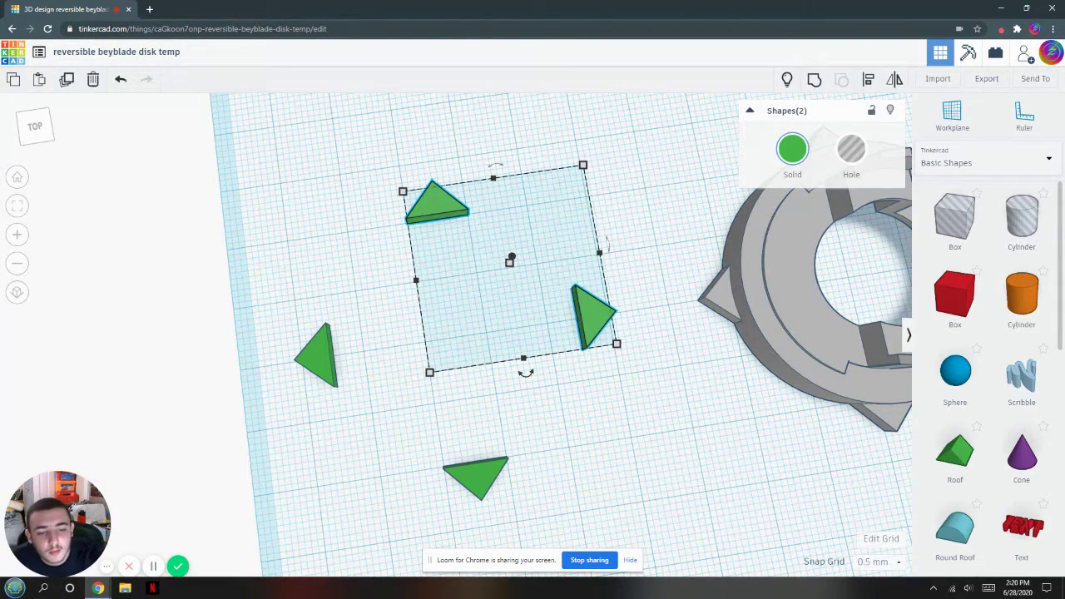
shift+click(318, 357)
shift+click(478, 476)
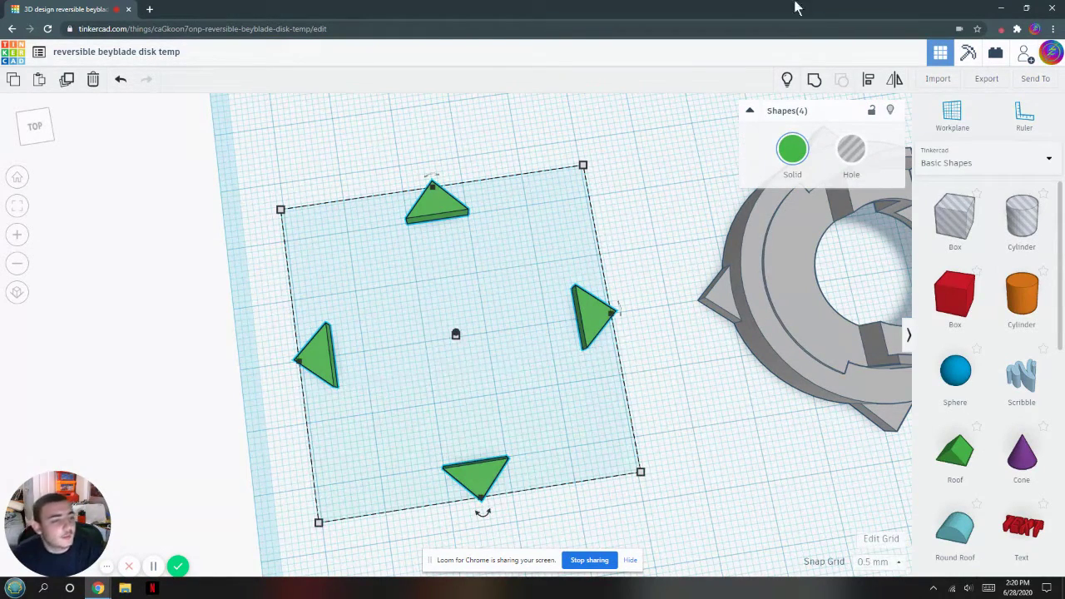
click(843, 150)
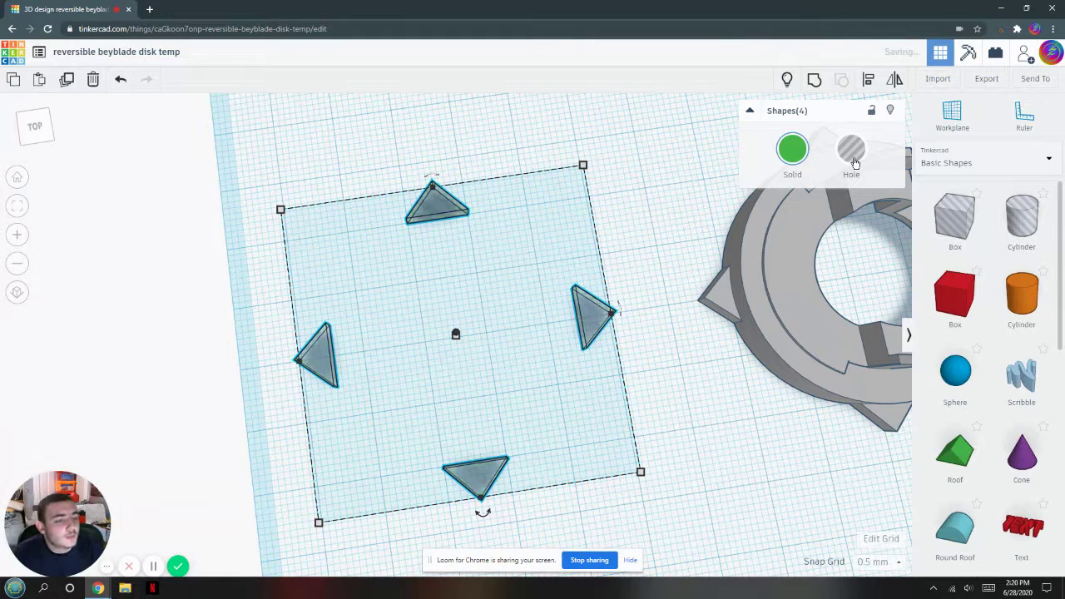
Step: Show the orange ring again and group it with the four spike holes to cut the notches
click(787, 82)
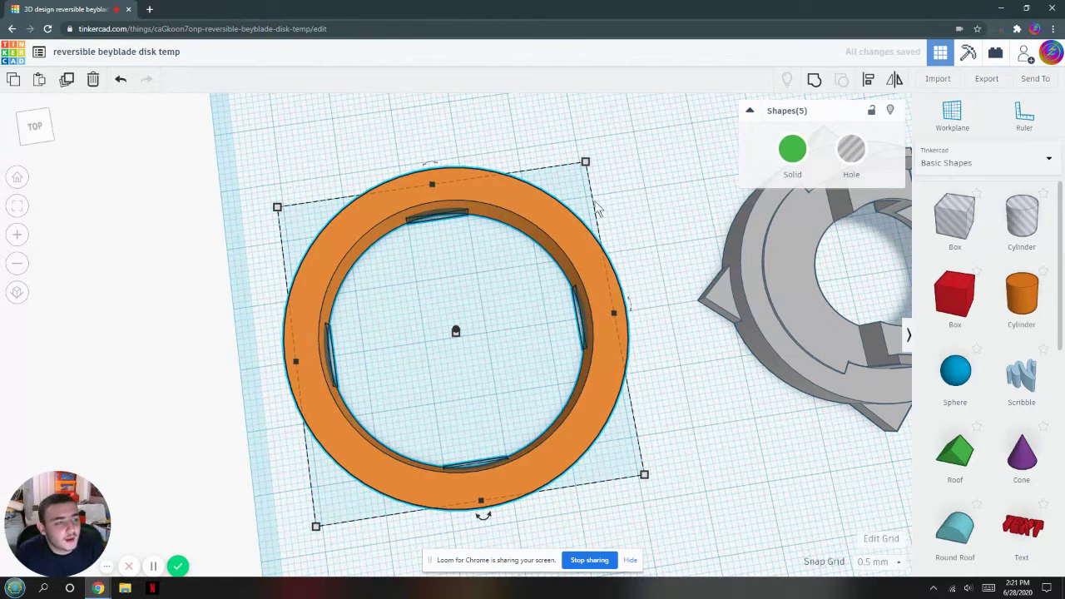
click(814, 81)
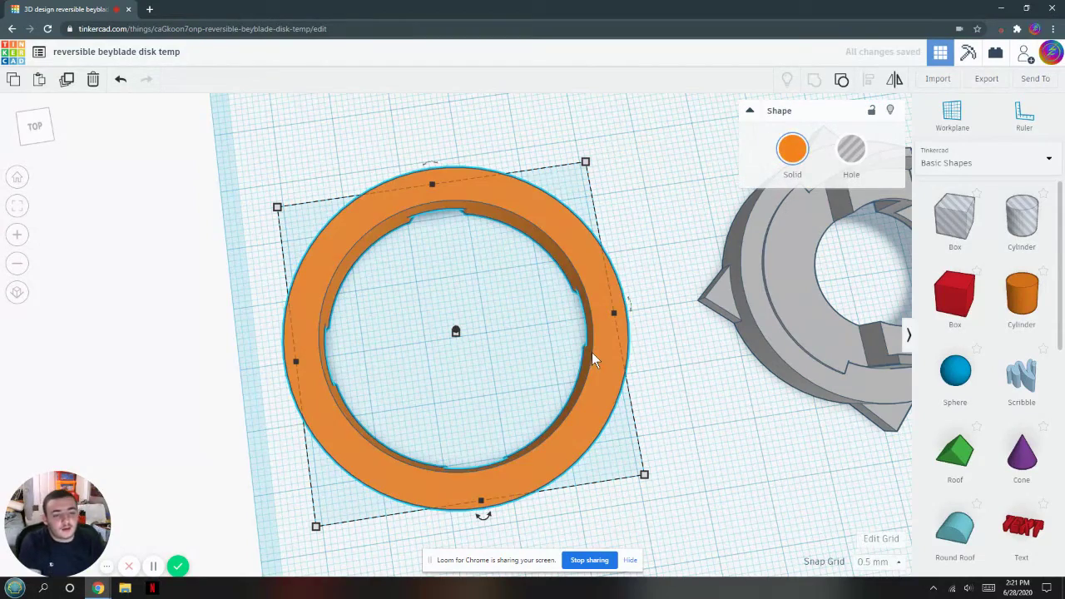
right_drag(591, 352, 561, 299)
key(Delete)
key(ctrl+z)
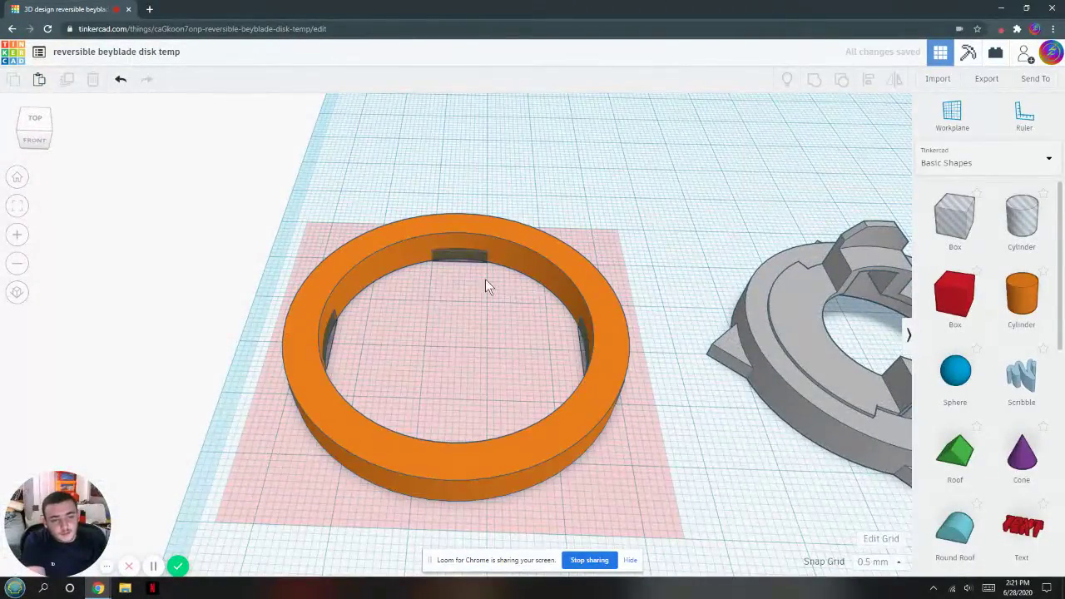
key(ctrl+z)
key(ctrl+y)
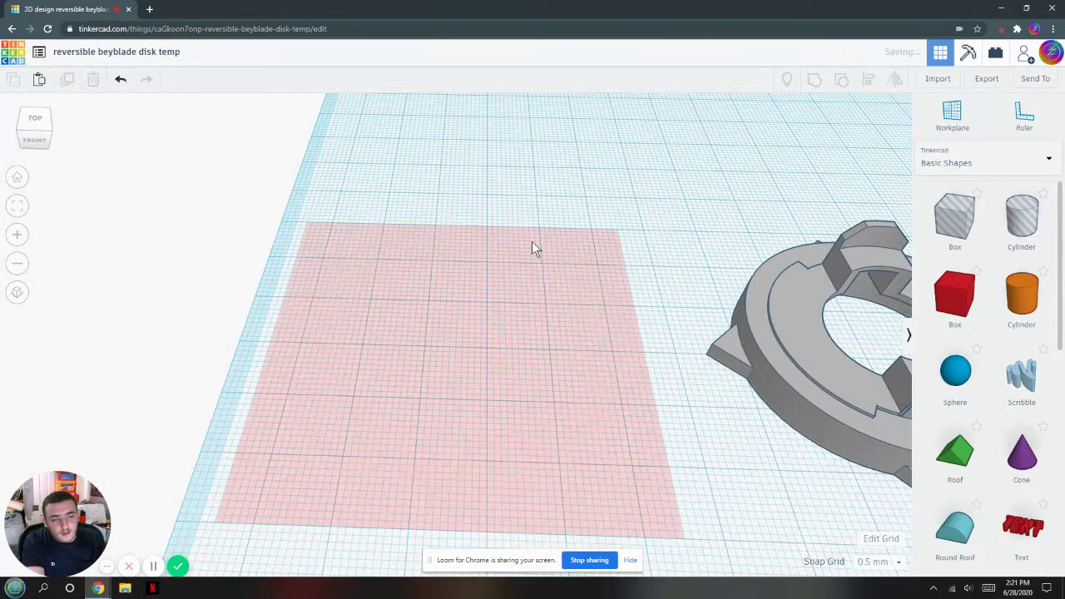
key(ctrl+z)
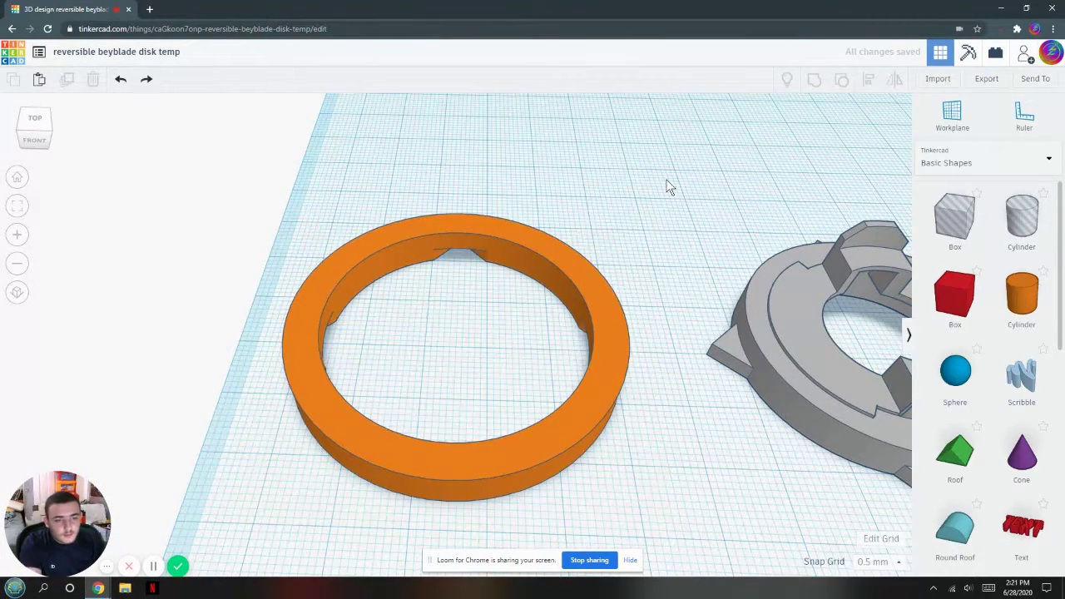
Step: Undo the notch grouping and the hole conversion back to the orange ring with four solid green spikes
key(ctrl+z)
key(ctrl+z)
key(ctrl+z)
key(ctrl+z)
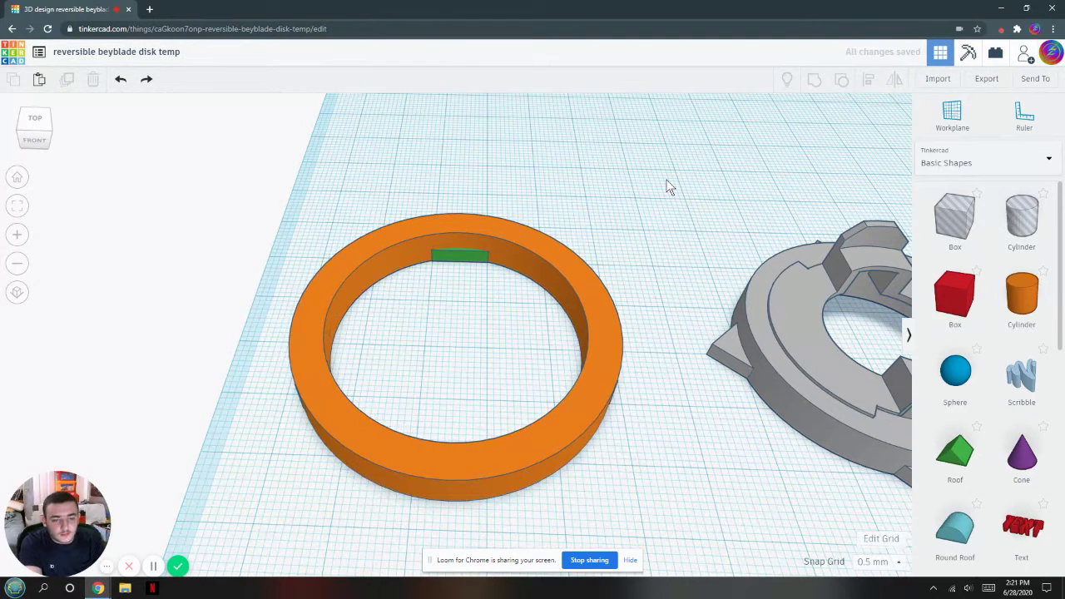
key(ctrl+z)
key(ctrl+z)
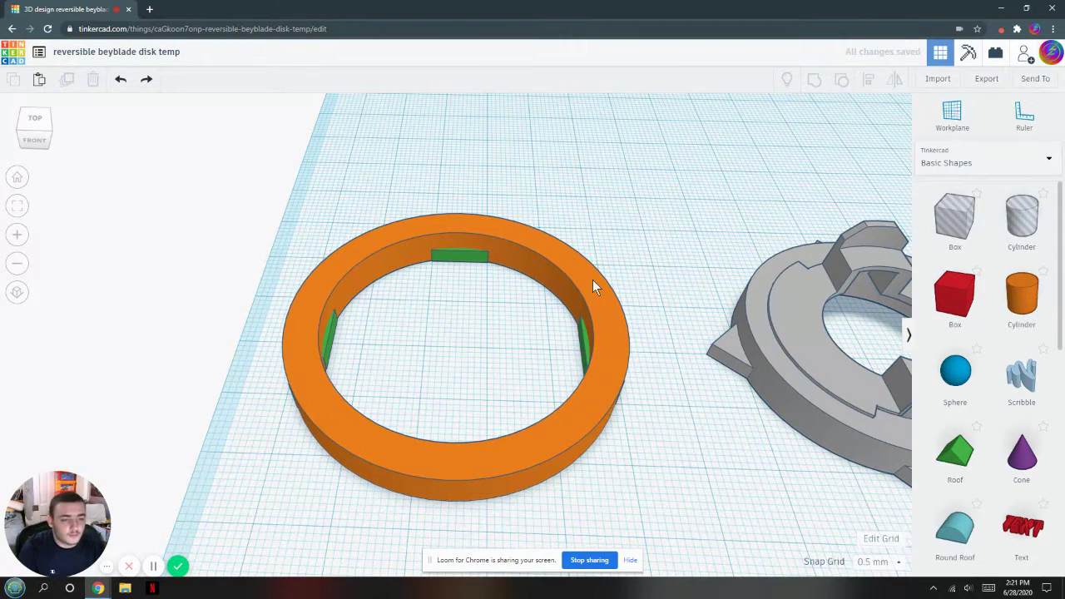
Step: Hide the orange ring so that only the four green spikes remain on its spot
click(593, 279)
click(888, 111)
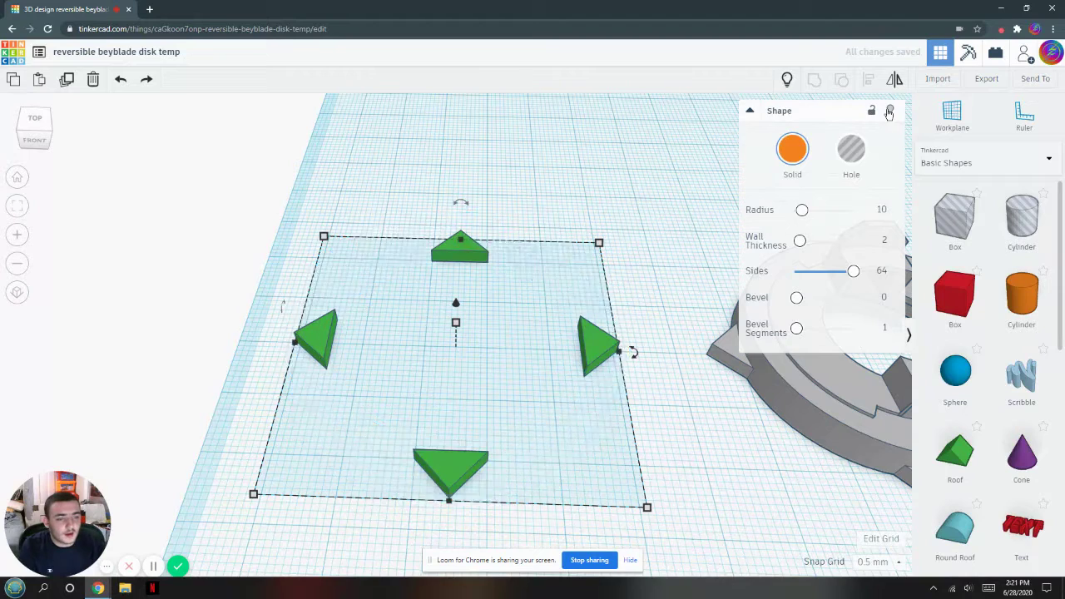
click(440, 326)
Step: Duplicate all four green spikes together and rotate the copies 45° to sit midway between the originals
click(467, 254)
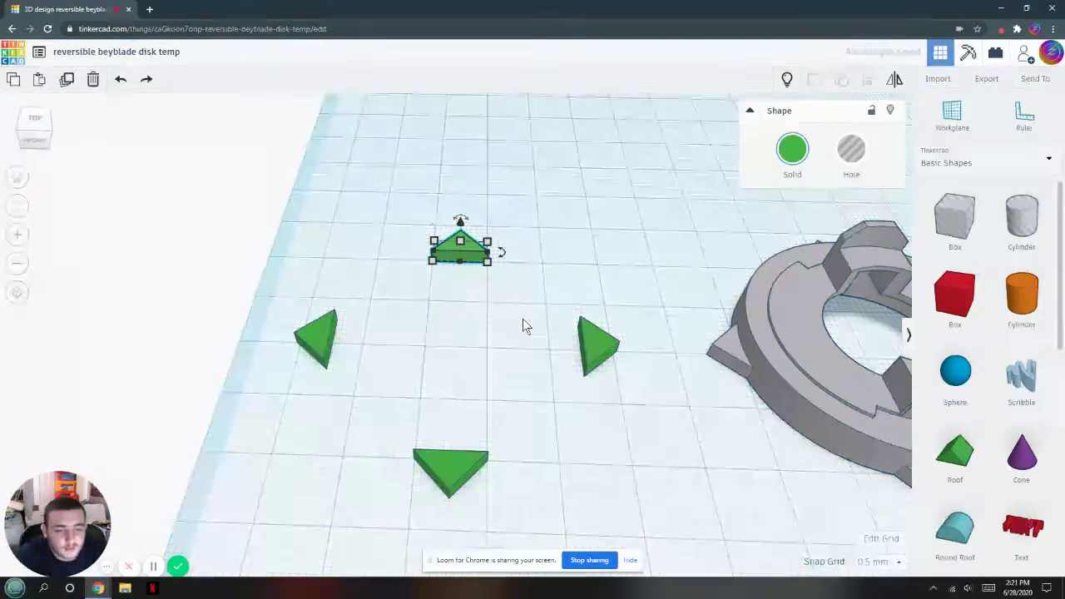
shift+click(316, 337)
shift+click(597, 344)
shift+click(450, 470)
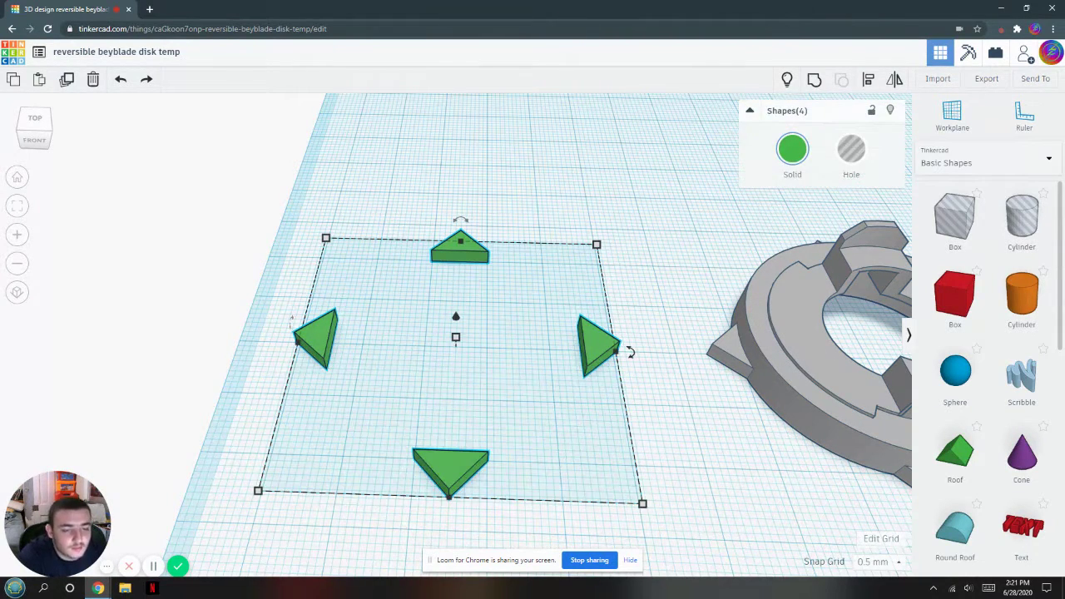
scroll(480, 320, up, 2)
right_drag(481, 314, 481, 229)
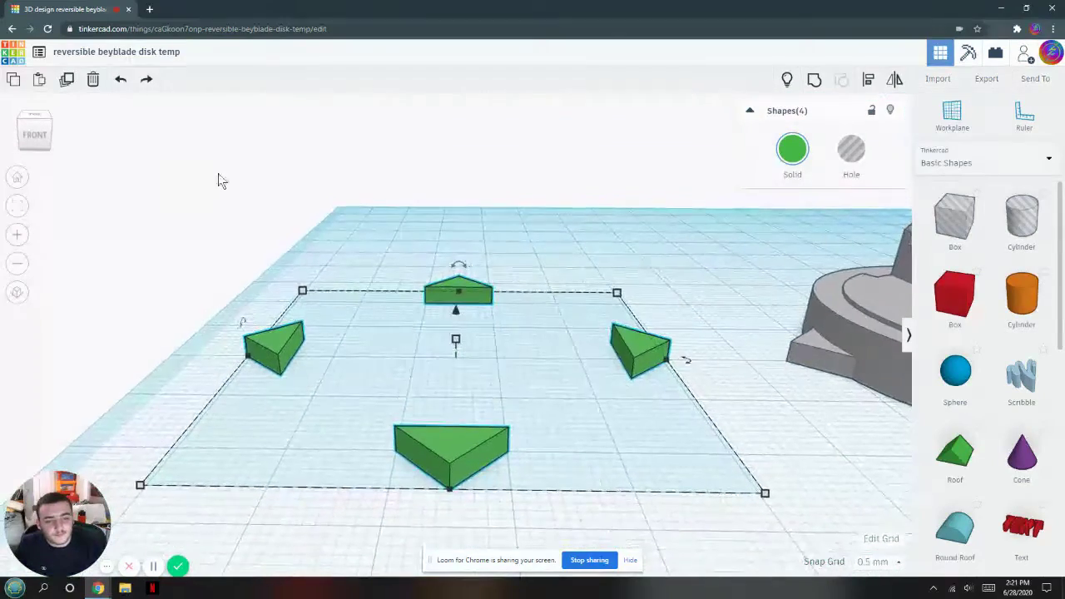
click(67, 83)
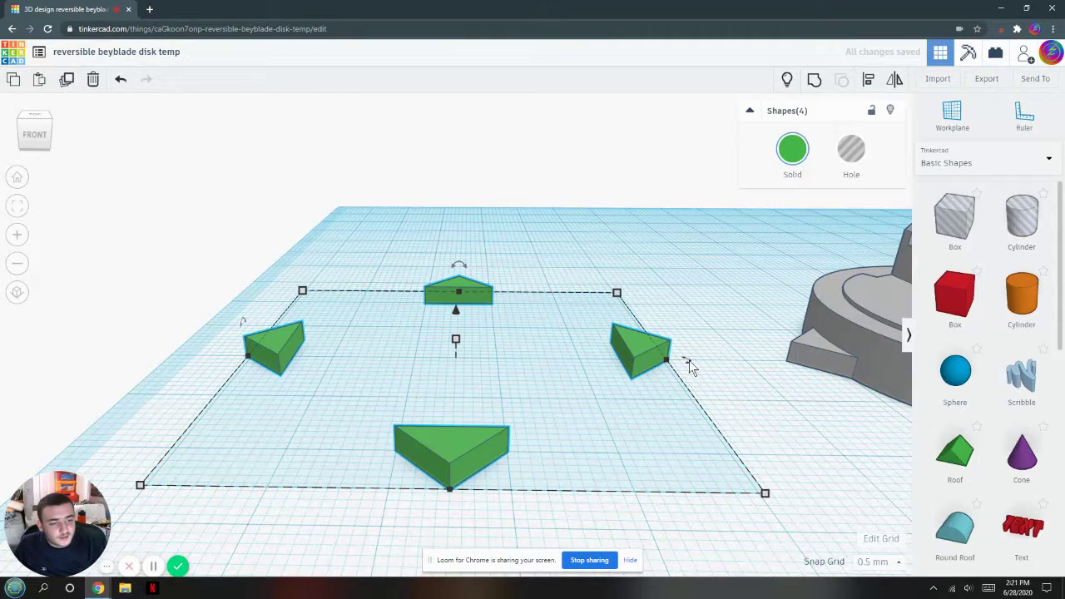
drag(687, 363, 664, 440)
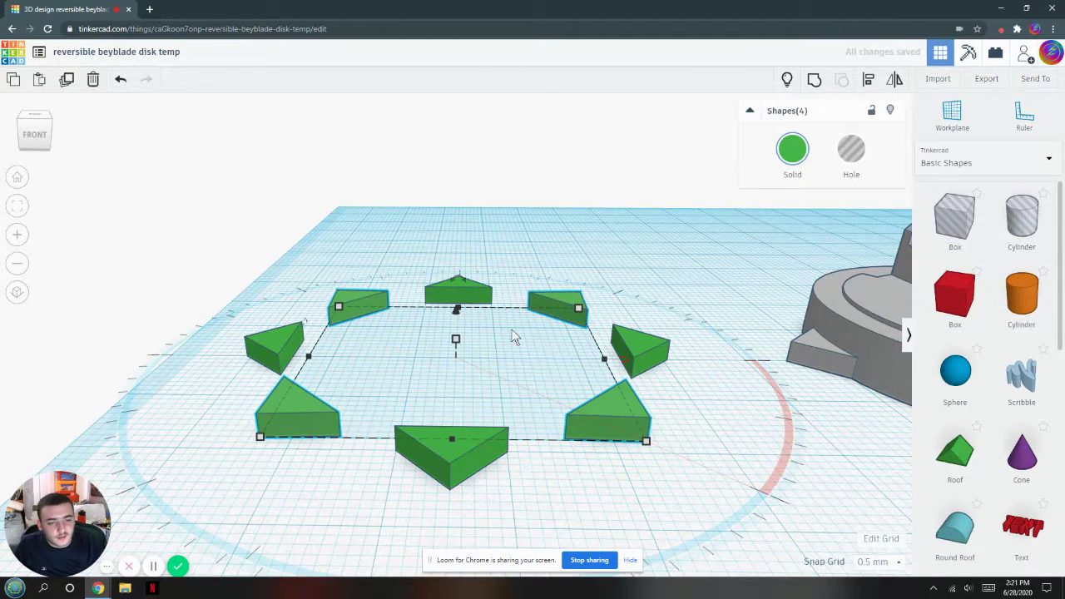
Step: Raise the four copied spikes 14 mm above the workplane and show the orange ring again
drag(456, 313, 466, 200)
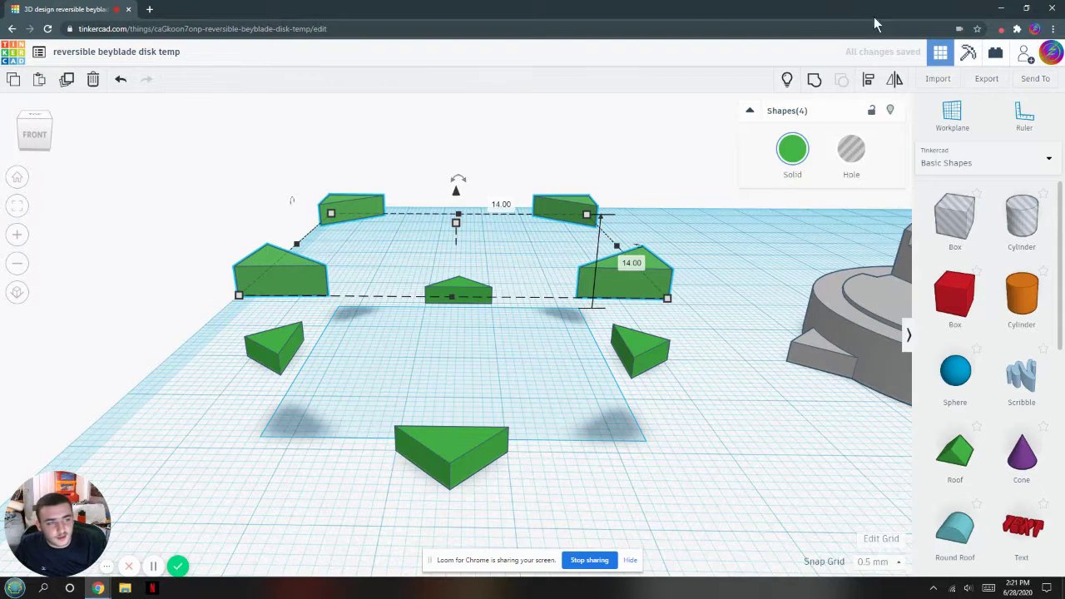
click(787, 80)
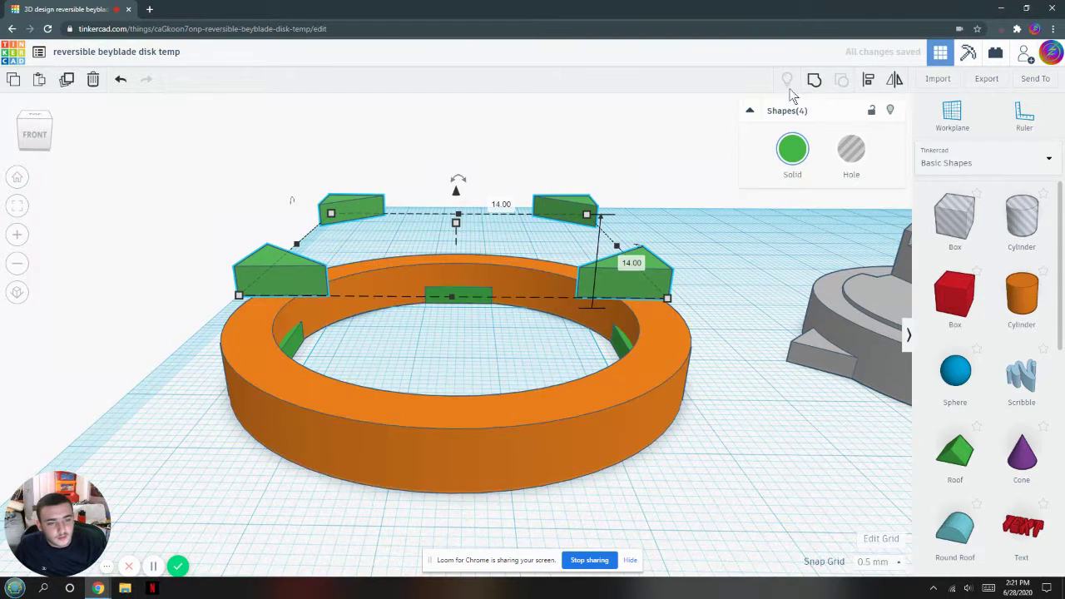
click(460, 199)
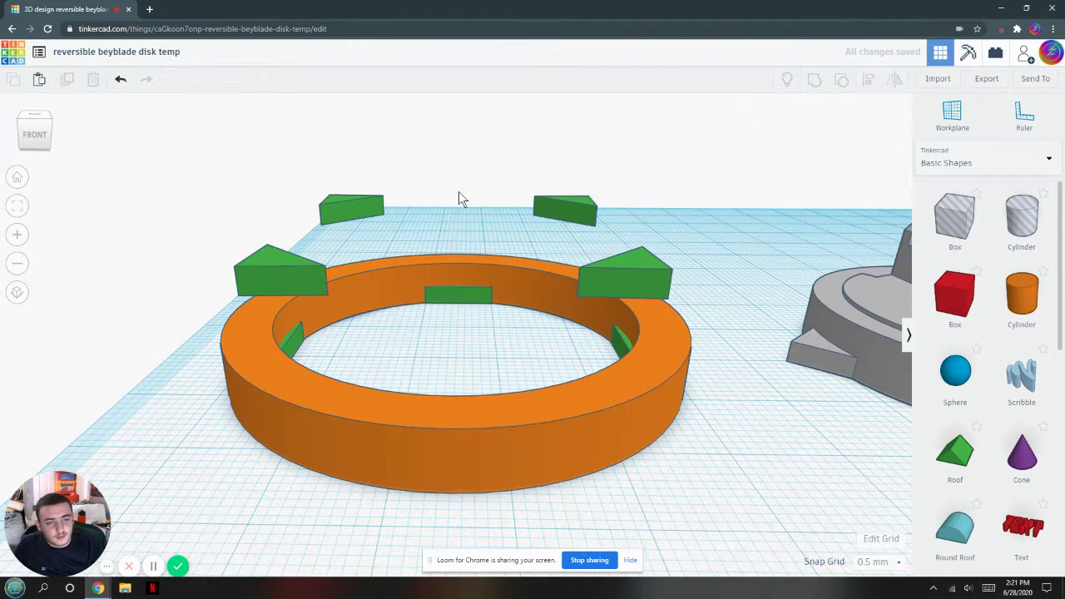
Step: Lower the four raised spikes together by 10.5 mm into the ring's upper side, 3.5 mm above the workplane
click(624, 279)
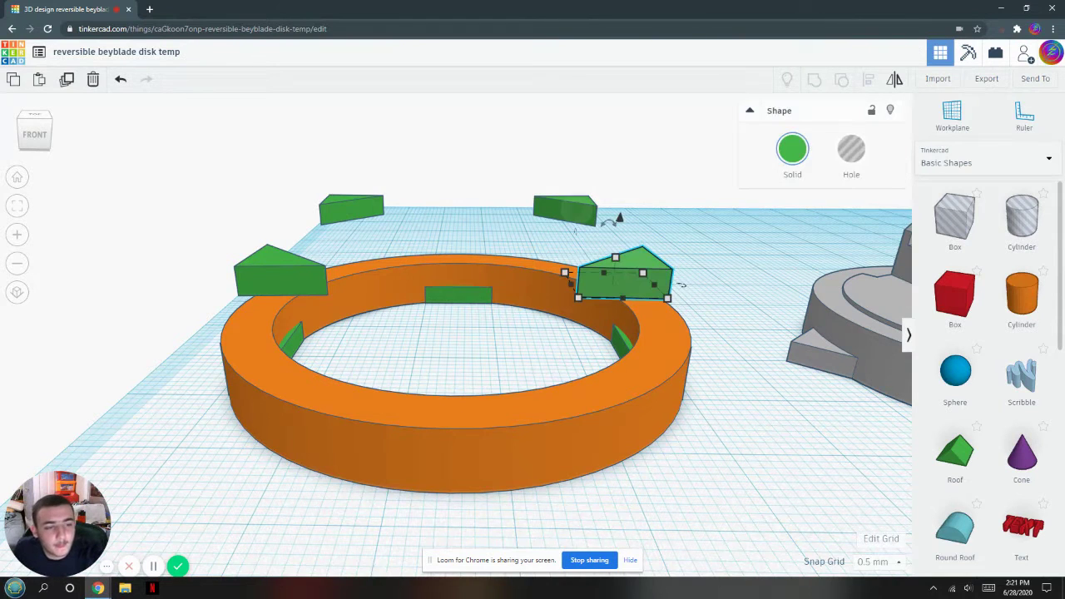
shift+click(566, 210)
shift+click(351, 208)
shift+click(281, 271)
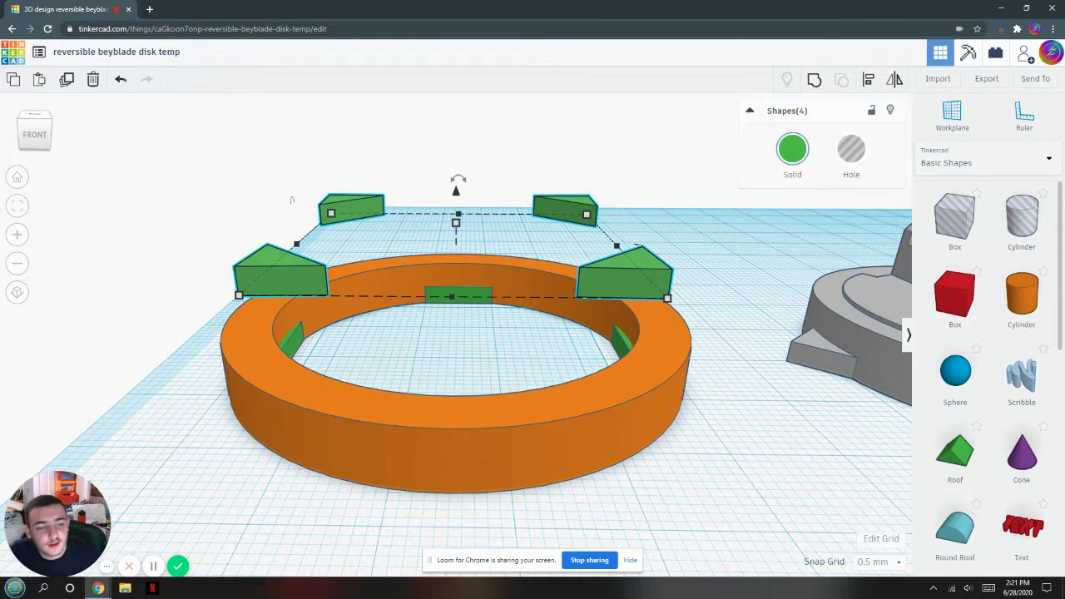
drag(456, 190, 456, 282)
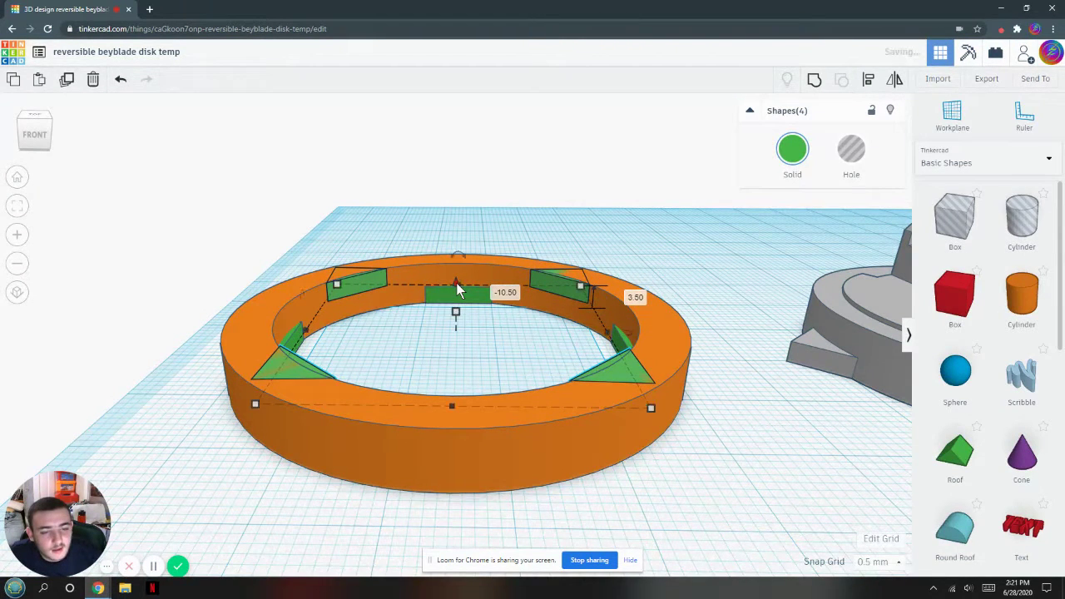
right_drag(459, 365, 479, 381)
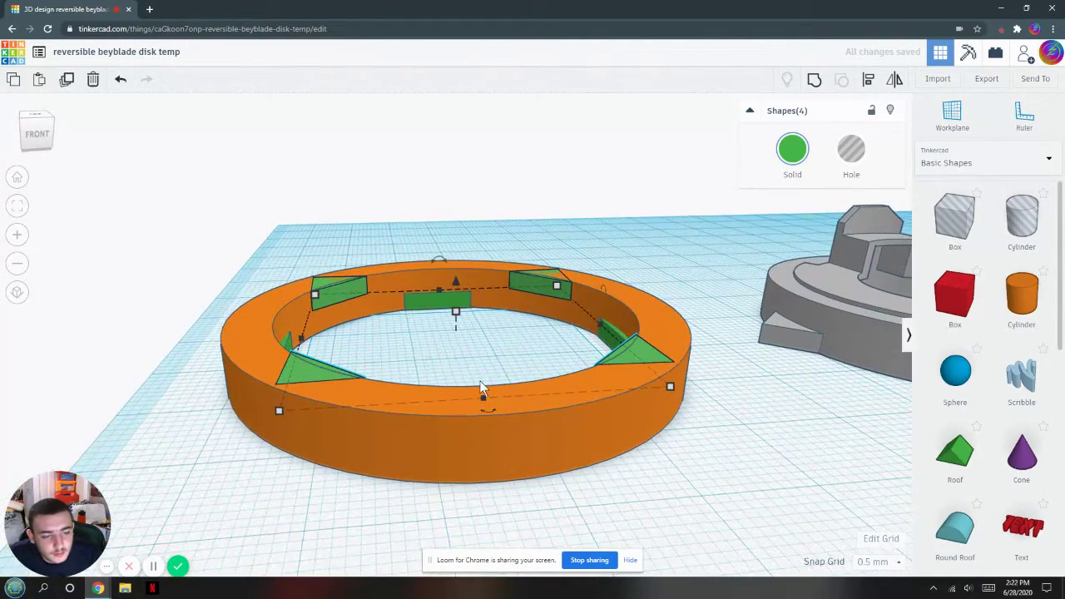
mouse_move(484, 412)
mouse_down()
mouse_move(349, 394)
mouse_move(473, 411)
mouse_up()
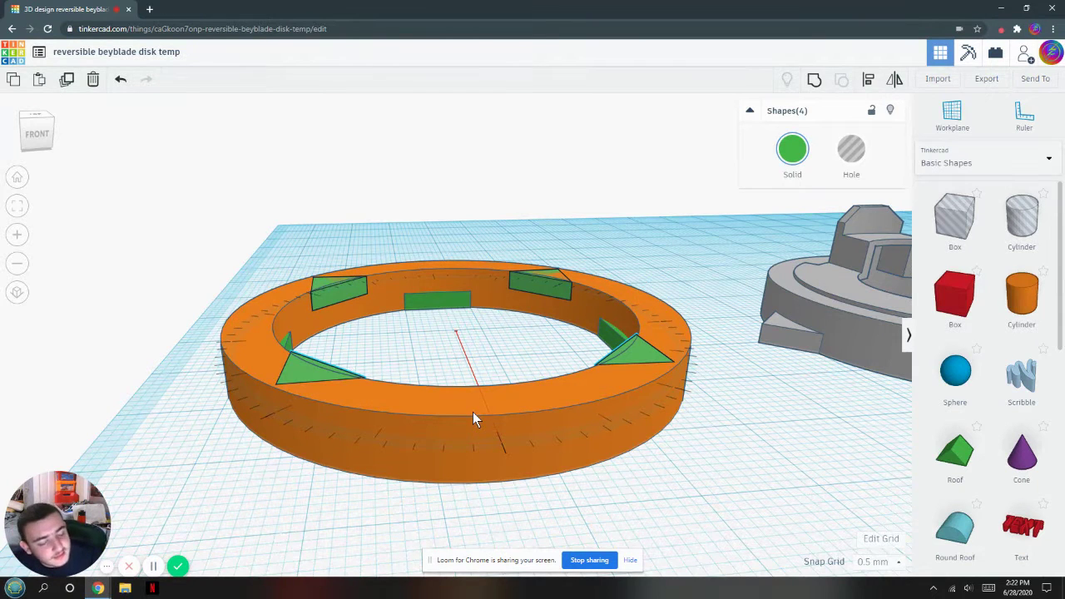
drag(473, 412, 472, 412)
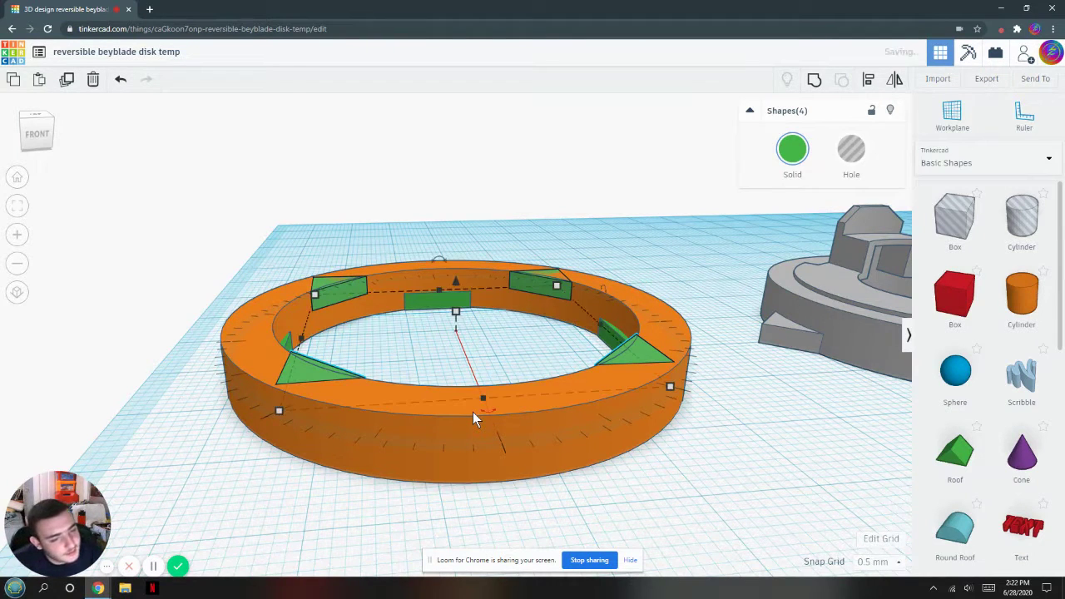
click(509, 229)
right_drag(508, 225, 499, 323)
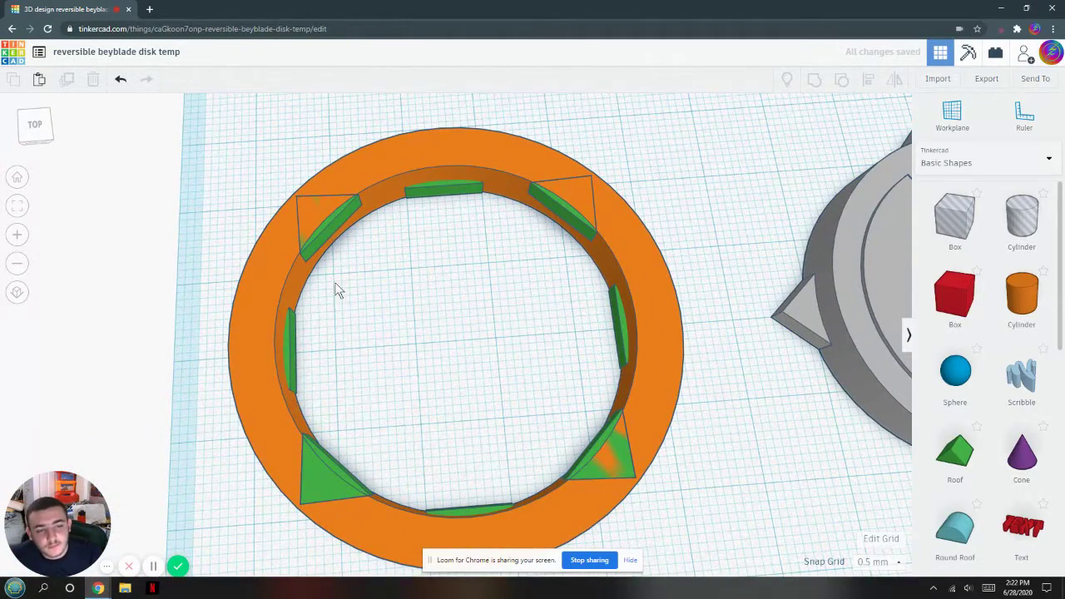
click(363, 170)
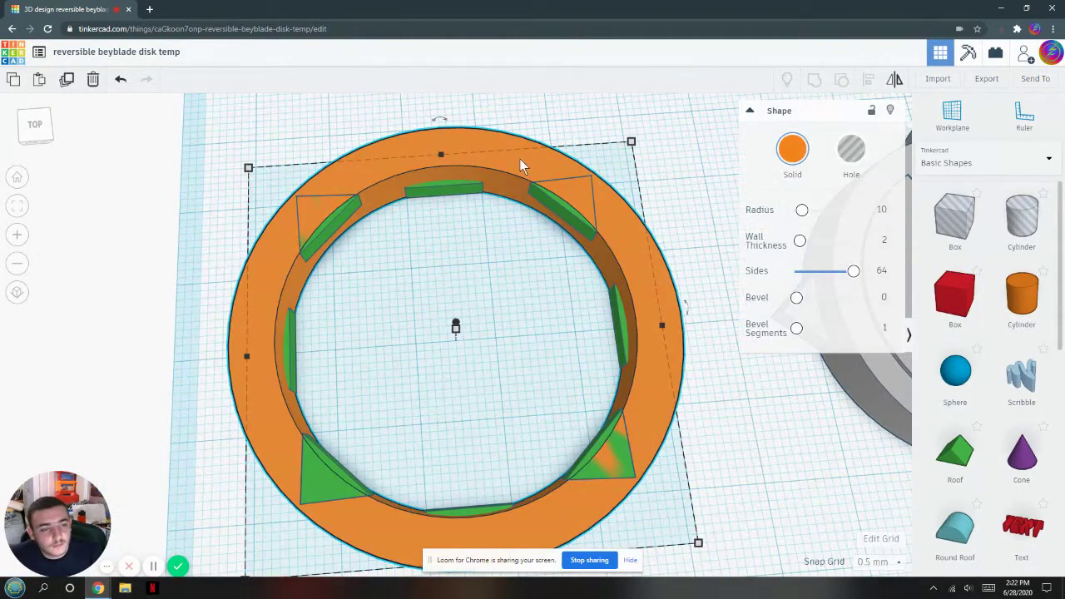
drag(190, 124, 706, 592)
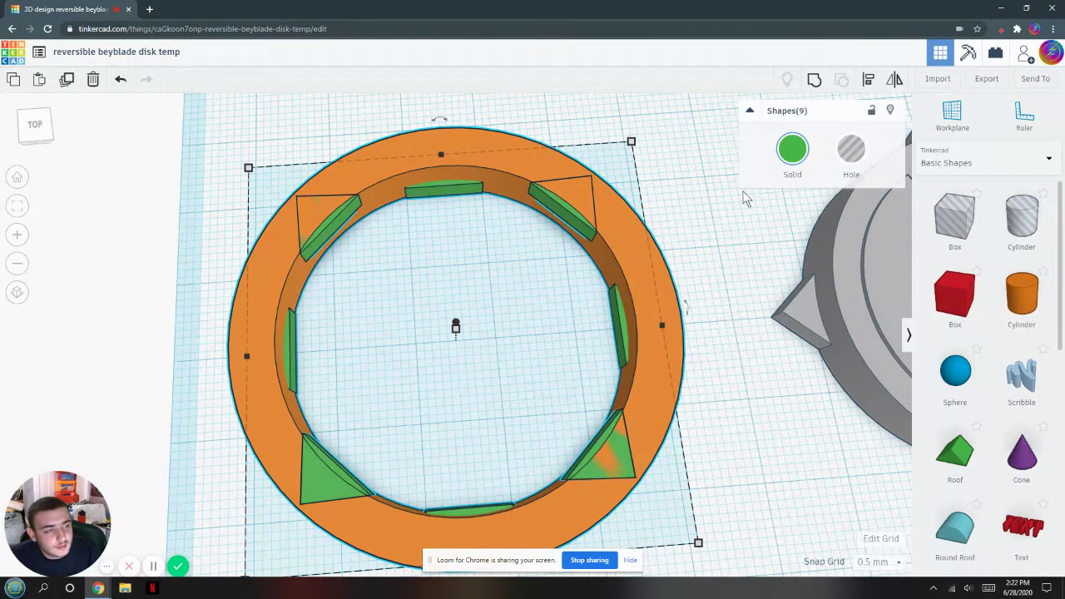
click(849, 149)
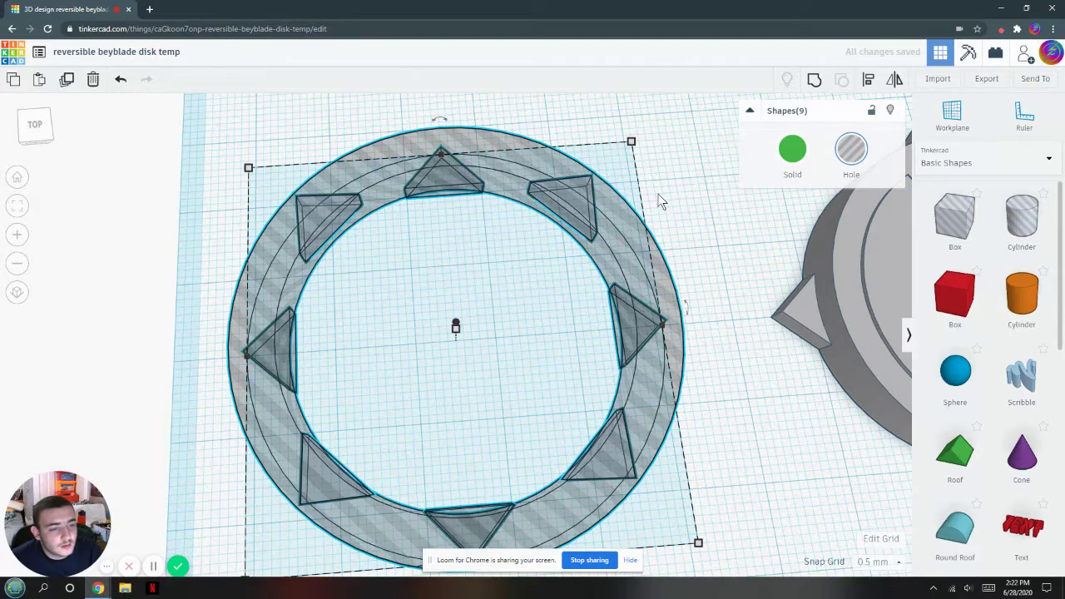
click(701, 178)
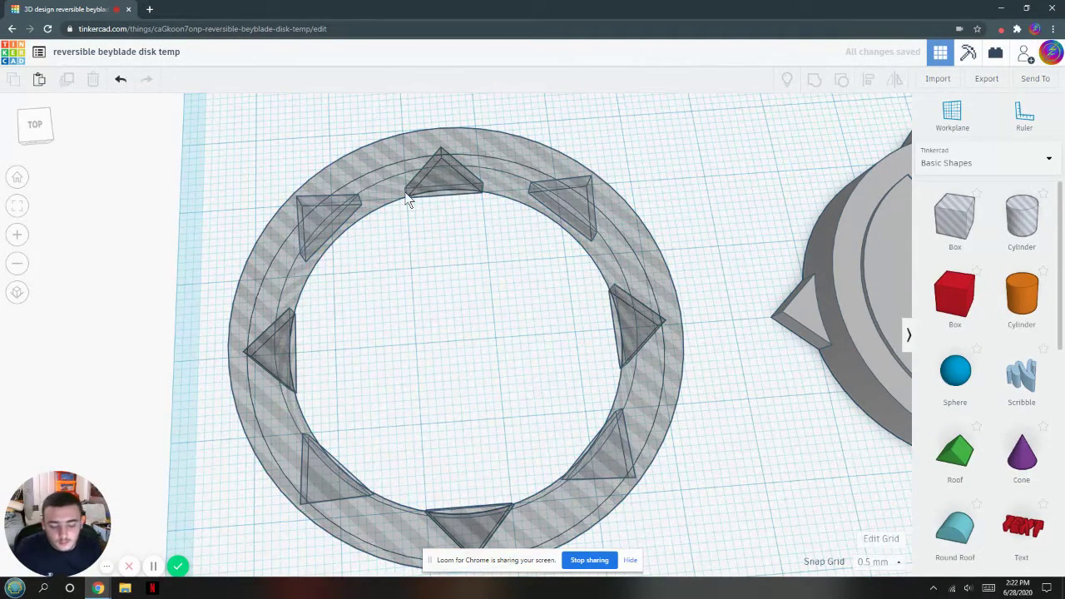
key(ctrl+z)
Step: Turn all eight green spikes into holes and group them with the orange ring to cut the notches
drag(195, 106, 712, 582)
shift+click(666, 379)
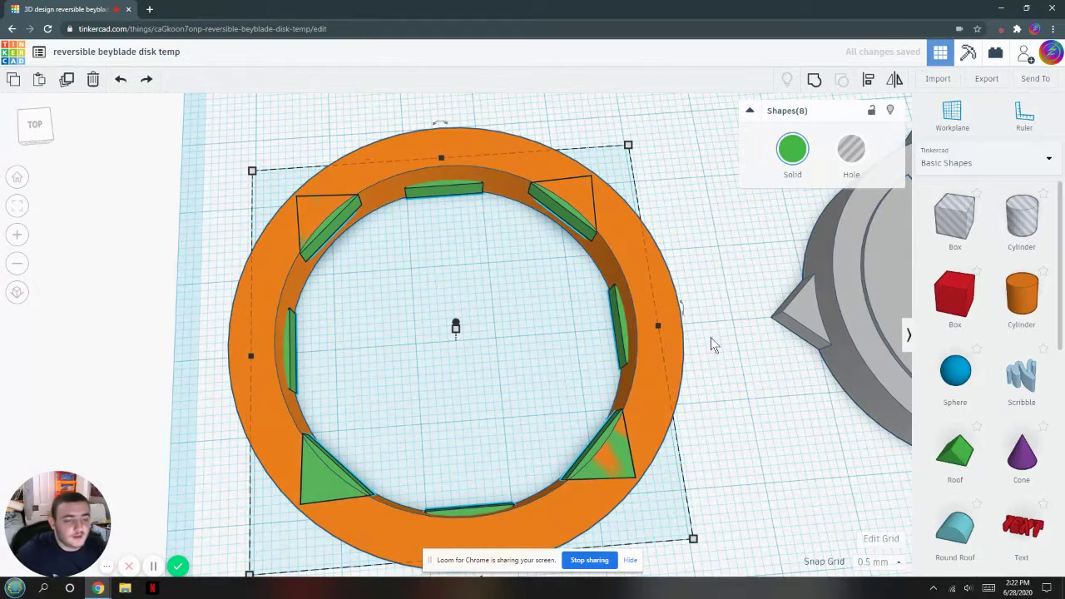
click(851, 150)
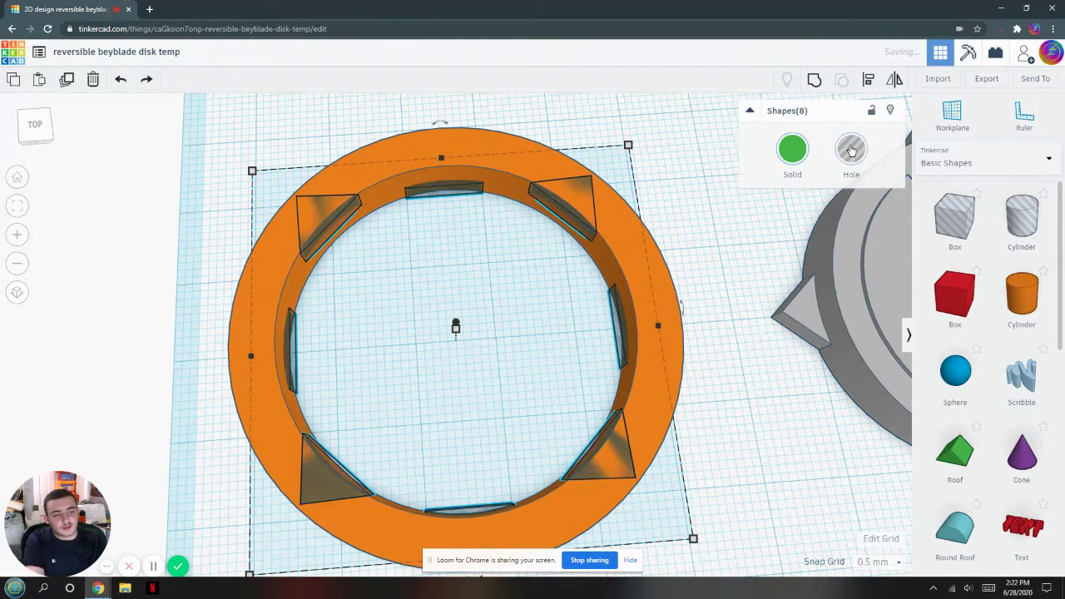
shift+click(637, 214)
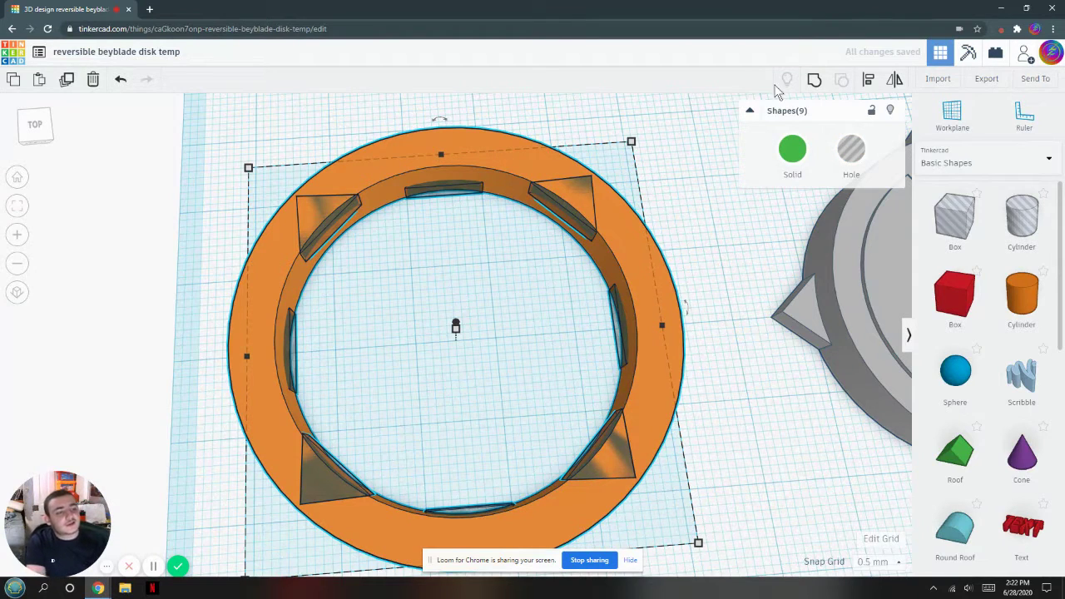
click(816, 78)
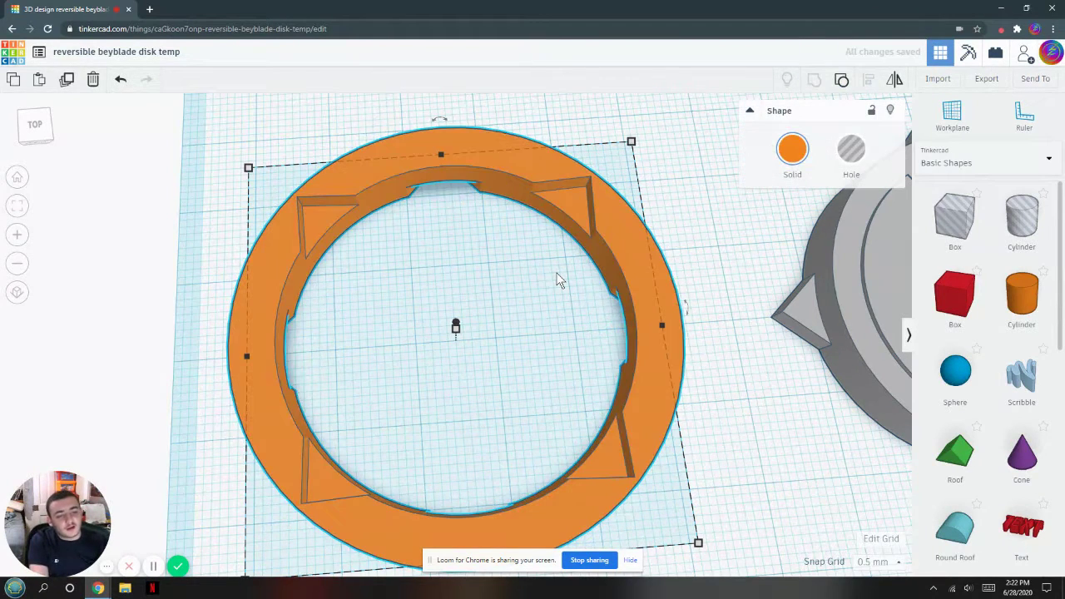
Step: Slide the orange ring sideways along the workplane until it is centred around the grey disk, with the disk's spikes inside the lower notches
right_drag(556, 272, 566, 180)
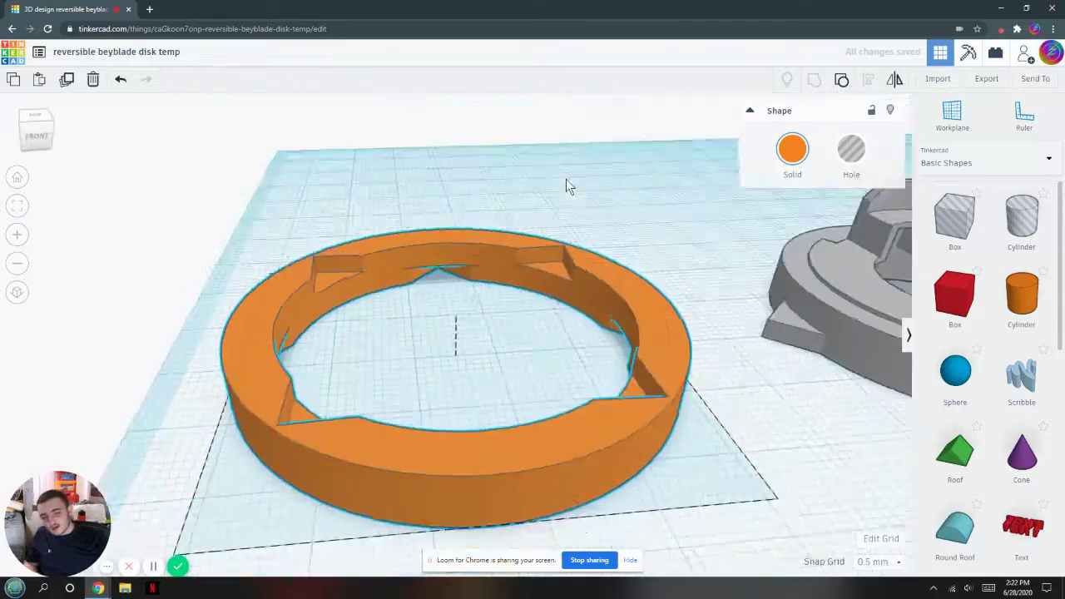
right_drag(450, 187, 554, 231)
scroll(554, 232, down, 5)
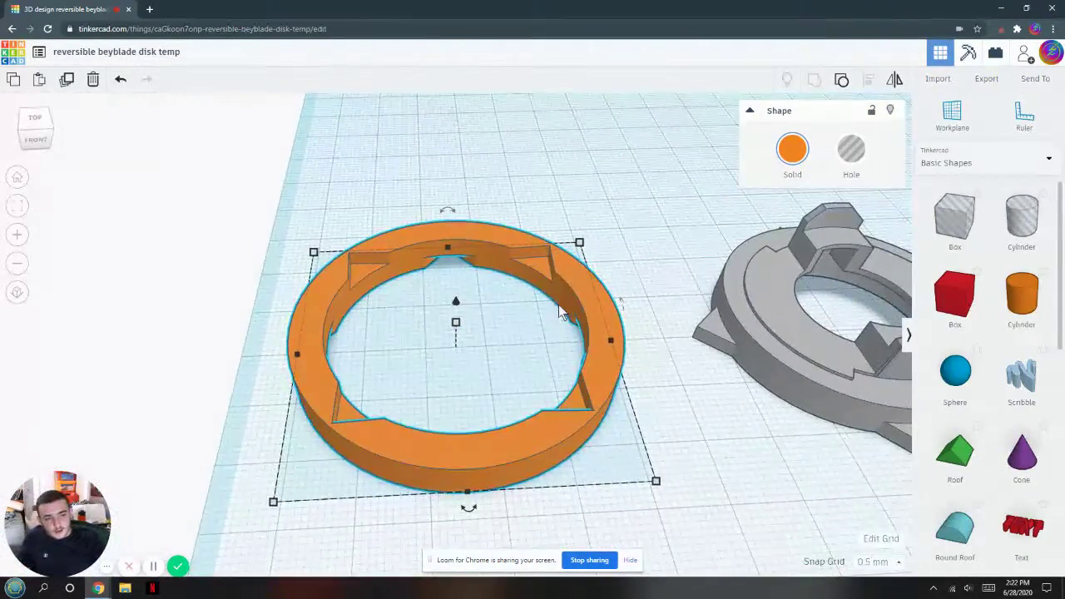
click(716, 322)
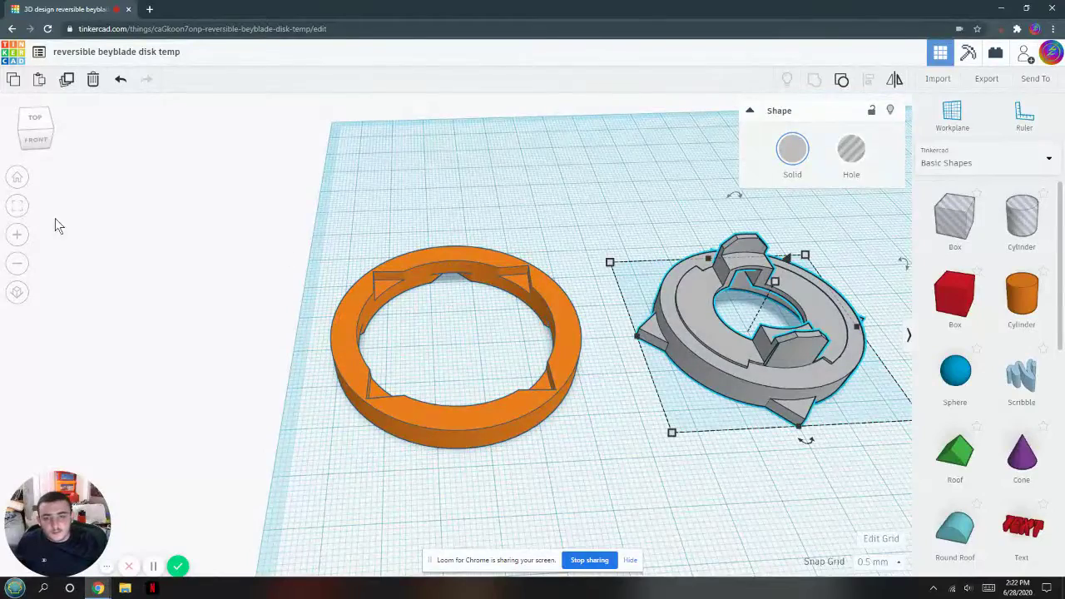
click(21, 209)
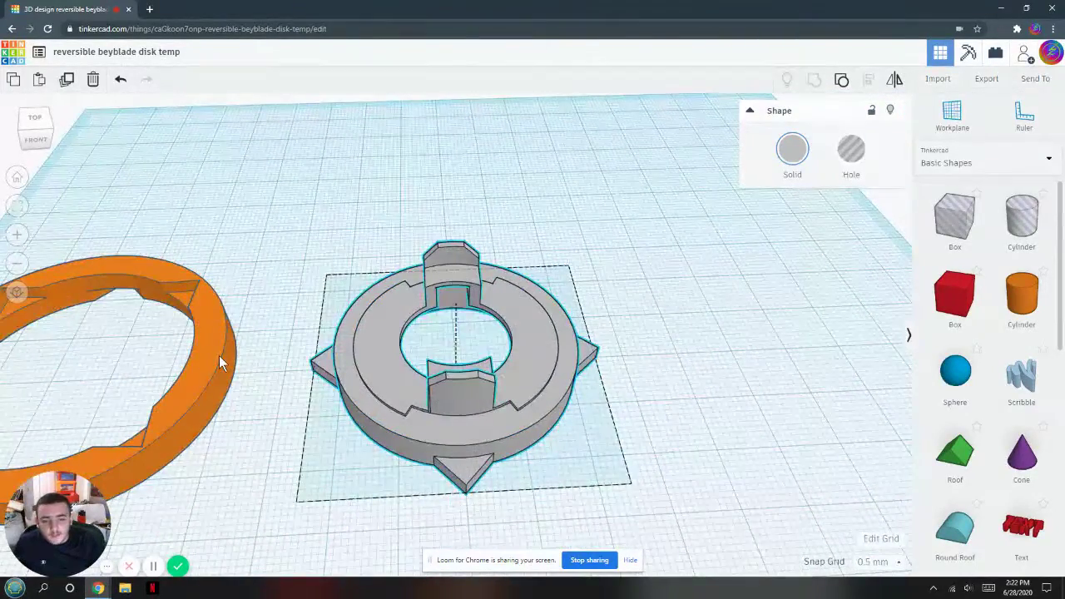
click(219, 356)
key(Right)
key(Right)
key(Right)
key(Right)
key(Right)
key(Right)
key(Right)
key(Right)
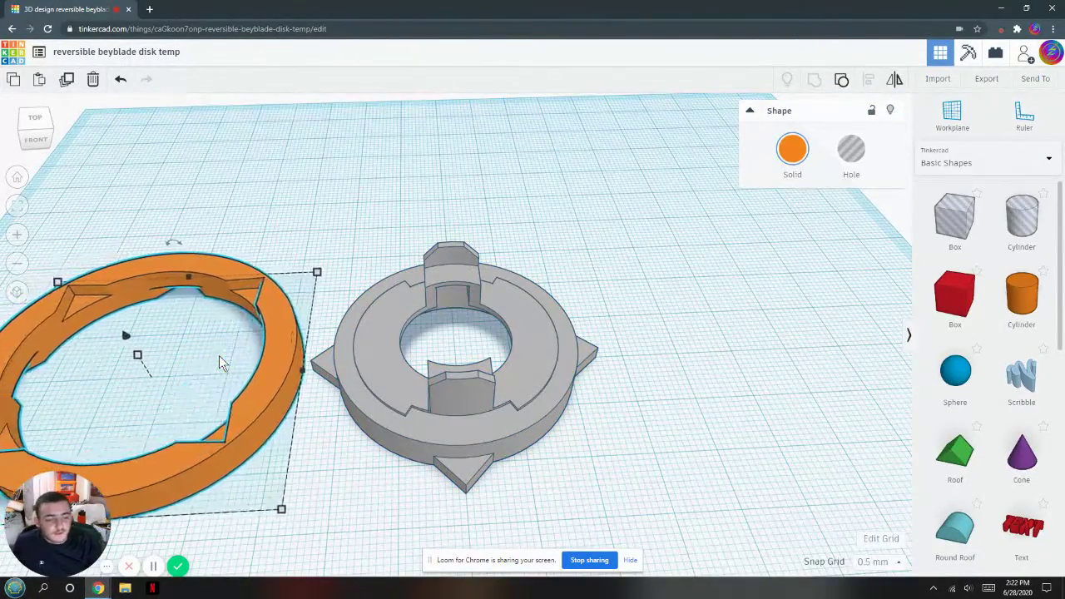
key(Right)
key(Right)
key(Right)
key(Right)
key(Right)
key(Right)
key(Right)
key(Right)
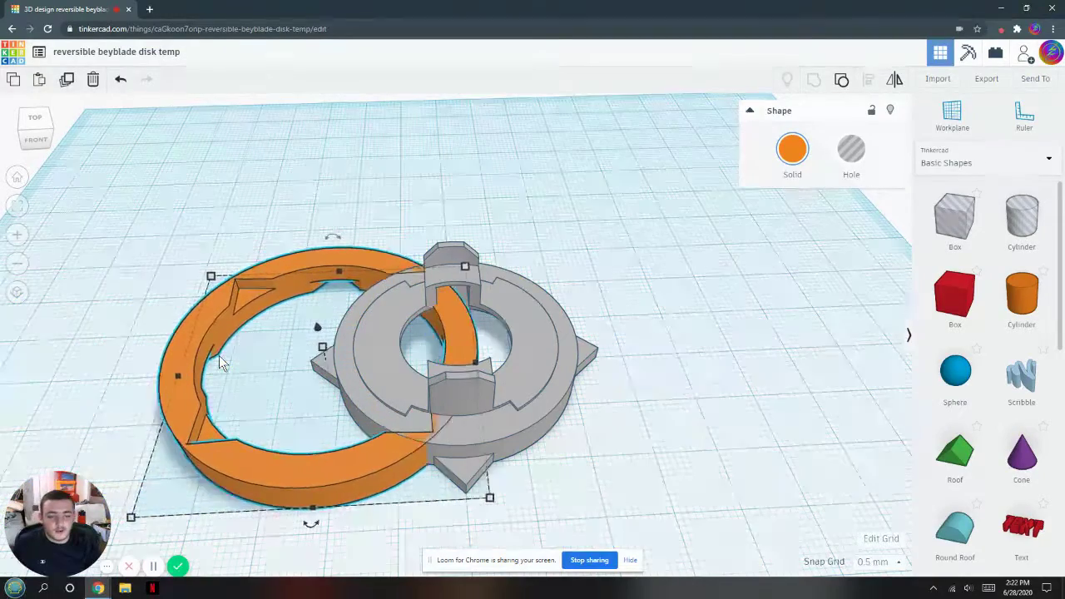
key(Right)
key(Right)
key(Right)
key(Right)
key(Right)
key(Right)
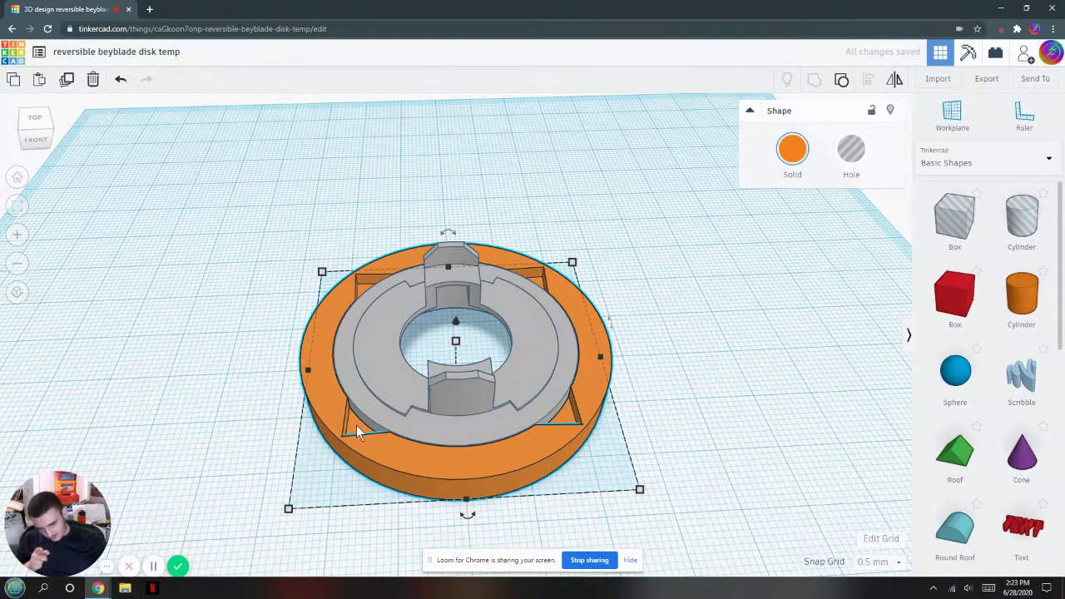
Step: Examine from below how closely the grey disk's spikes and rim fit the notches and inner edge of the orange ring
right_drag(356, 425, 315, 194)
scroll(361, 480, up, 5)
scroll(315, 193, down, 5)
scroll(459, 241, up, 2)
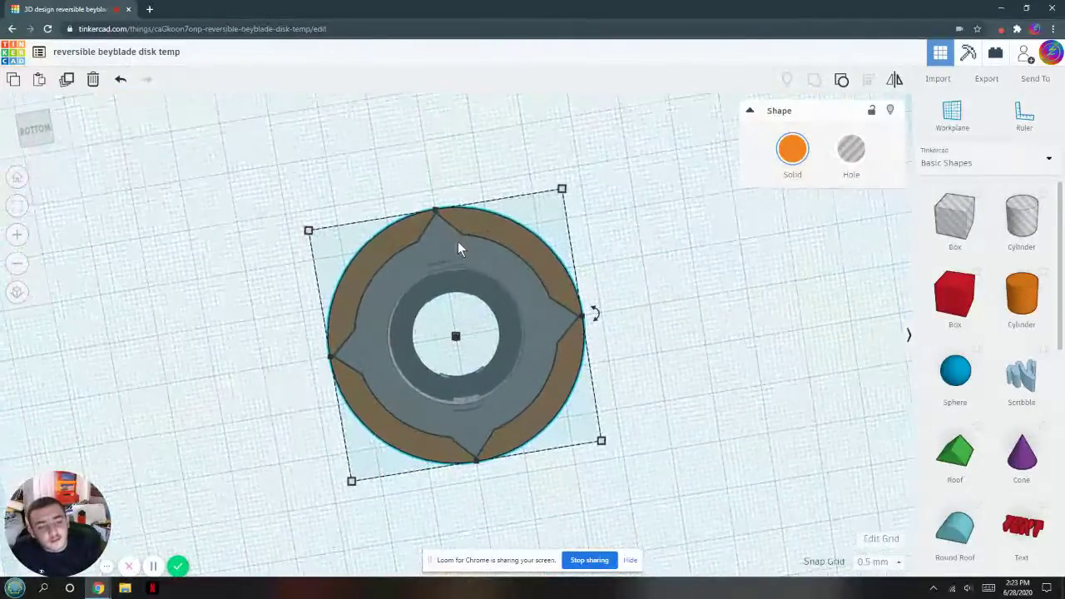
scroll(448, 224, up, 2)
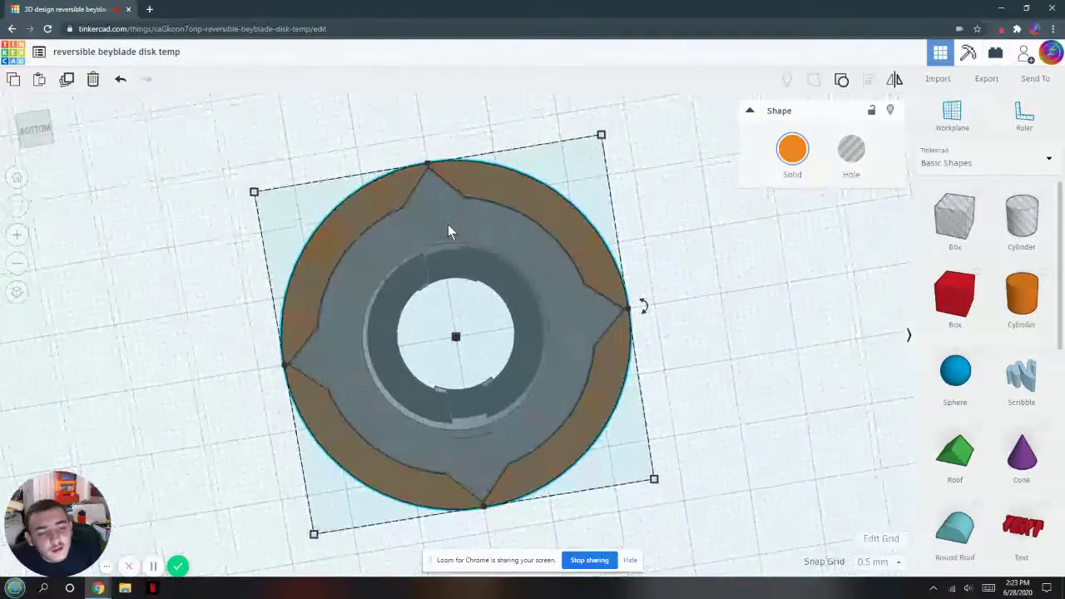
middle_drag(448, 224, 617, 566)
scroll(459, 292, up, 5)
scroll(458, 298, down, 1)
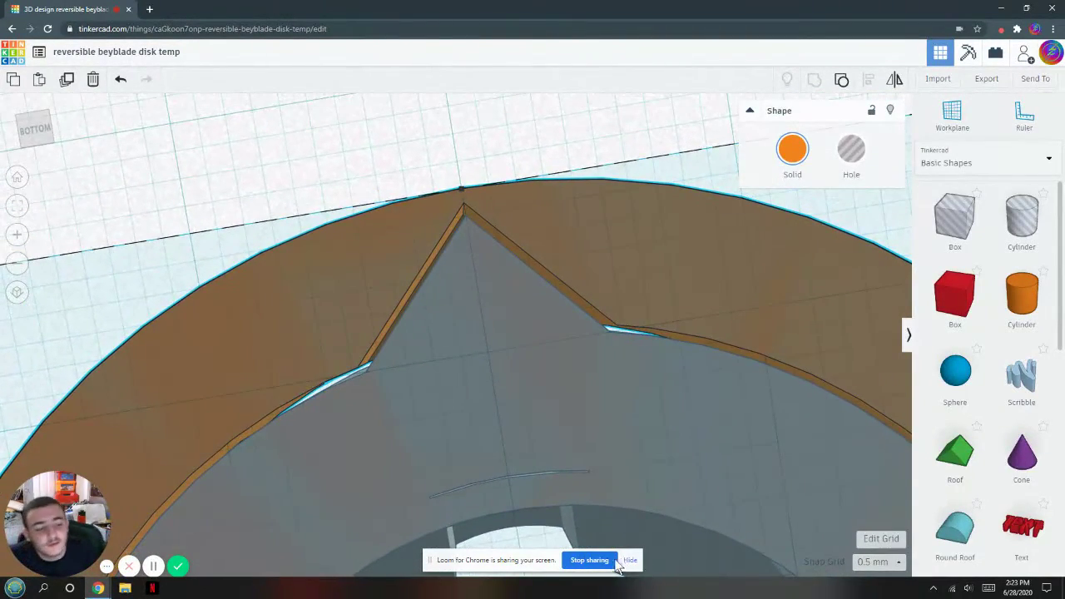
click(630, 563)
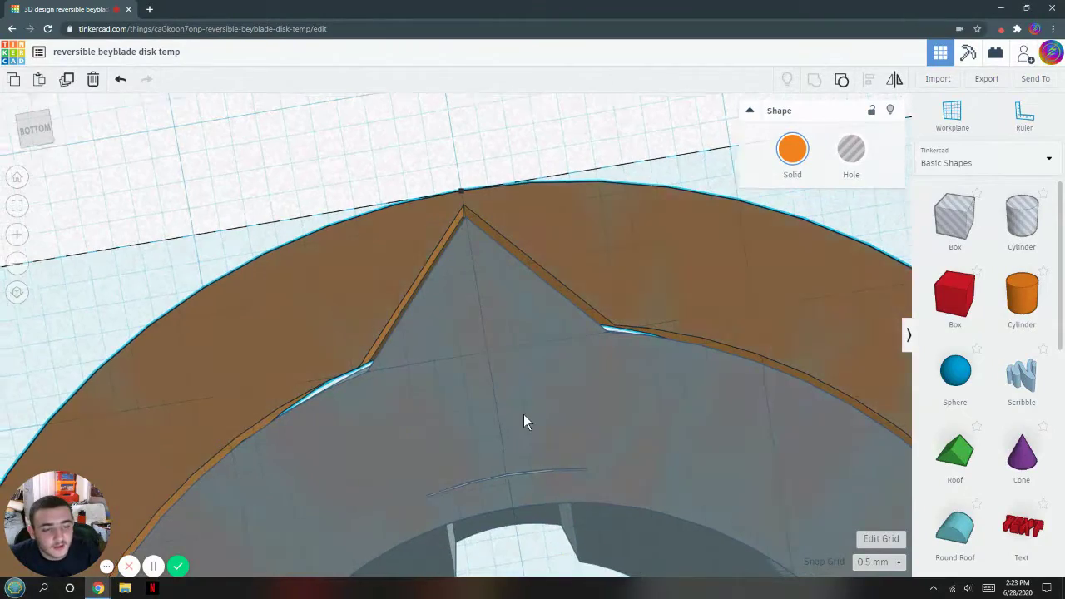
scroll(524, 416, up, 3)
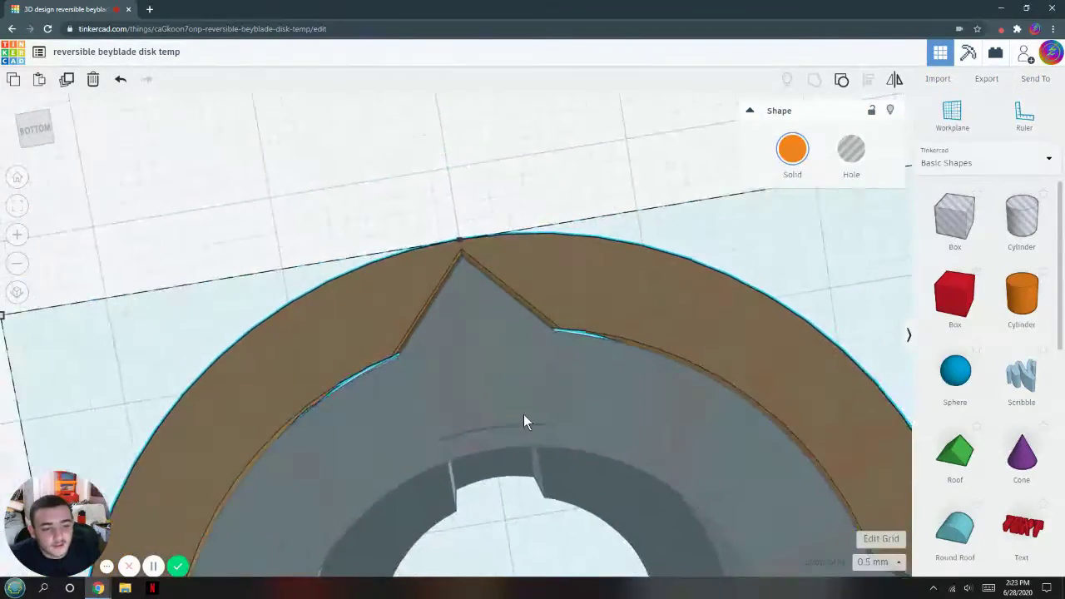
click(17, 177)
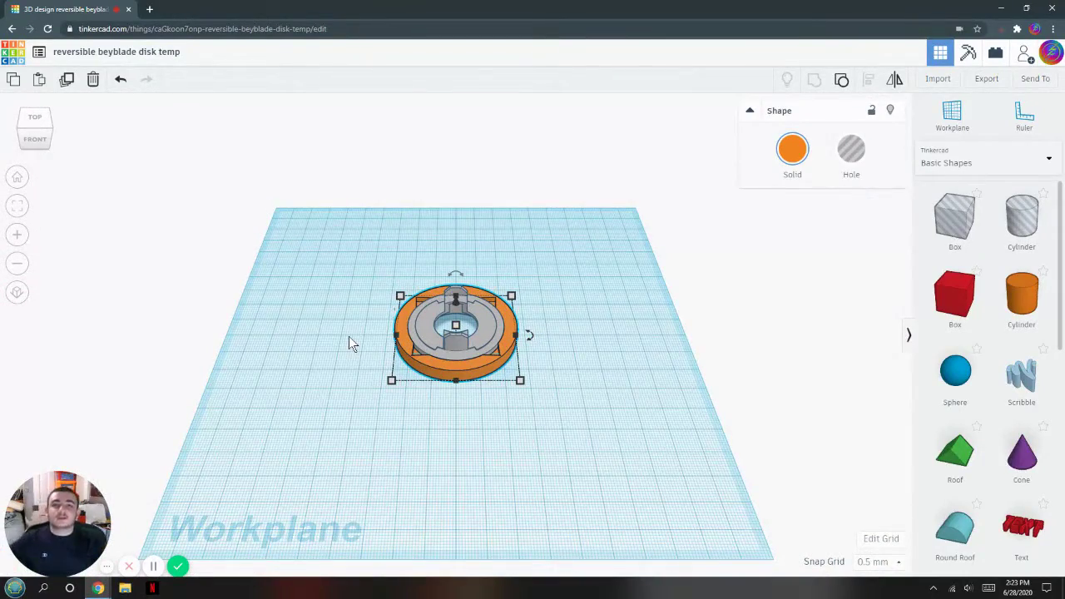
Step: Lift the orange ring straight up off the grey disk and lower it back around the disk
scroll(371, 324, up, 3)
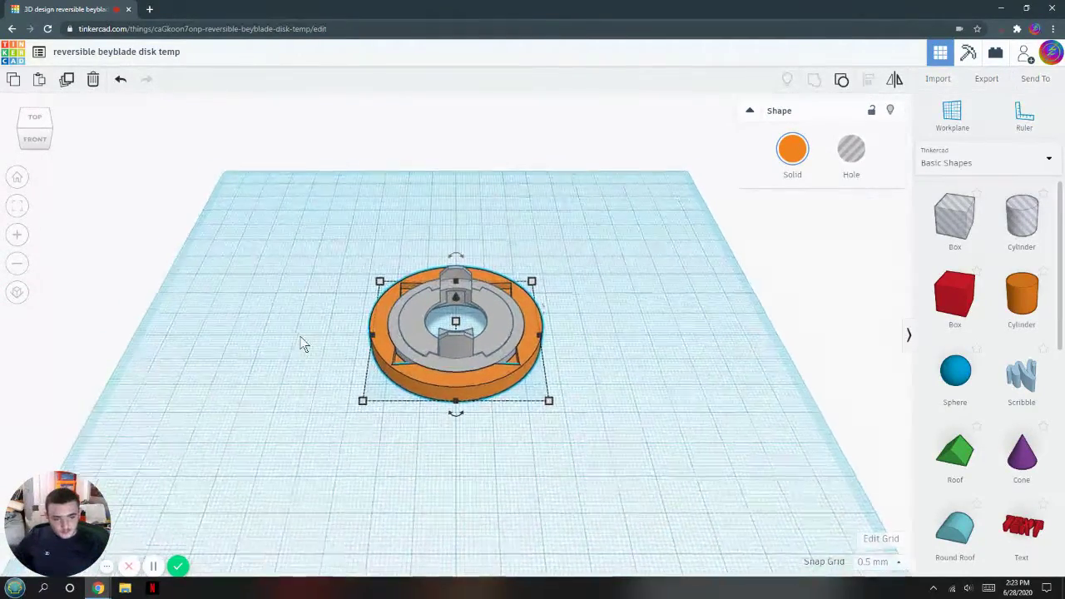
scroll(304, 345, up, 2)
right_drag(397, 392, 392, 356)
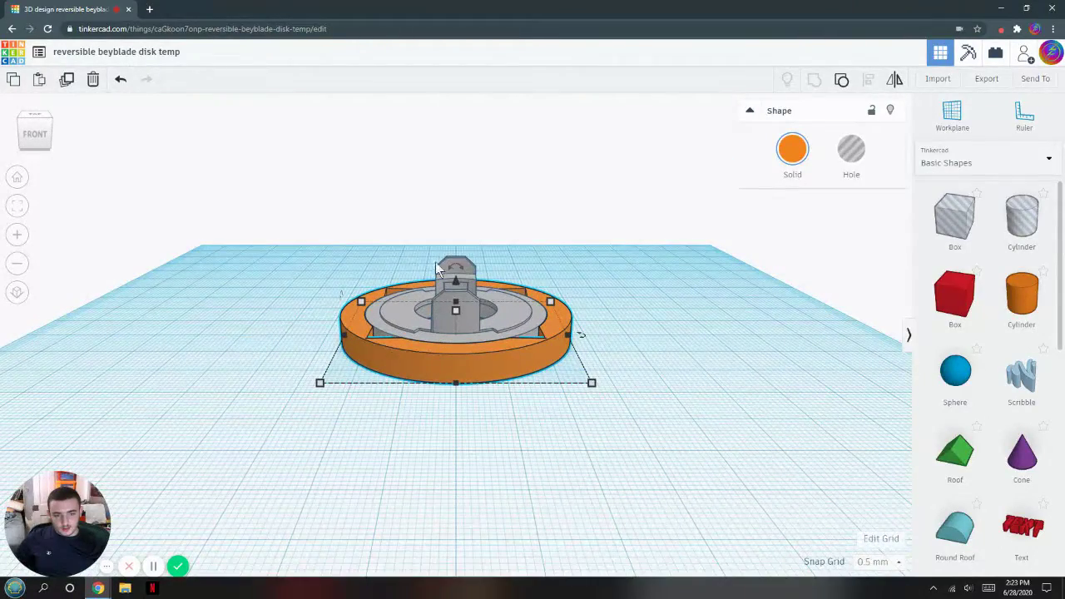
drag(454, 282, 386, 292)
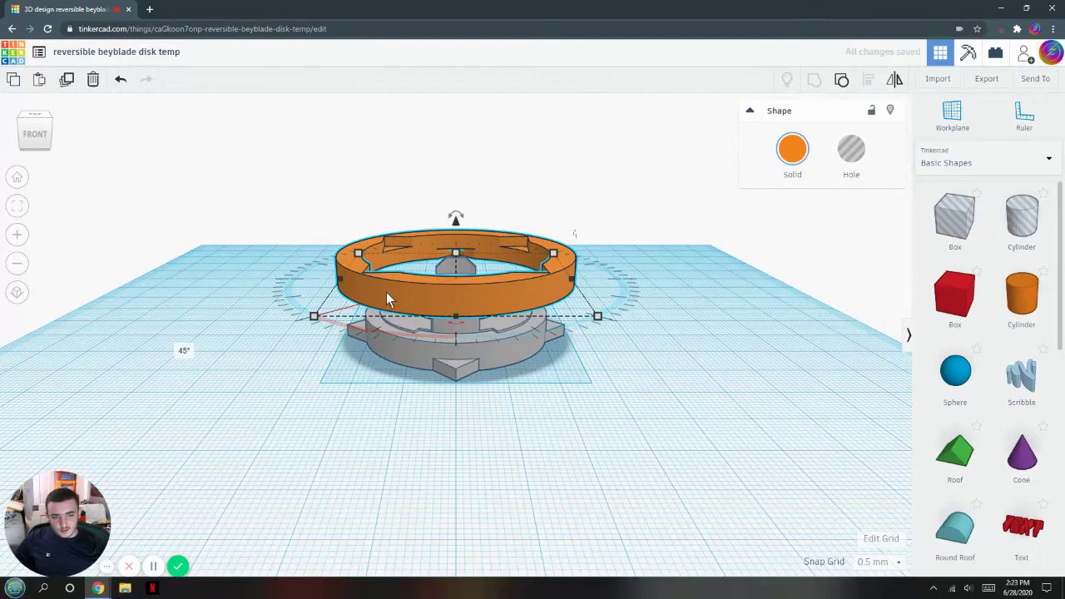
drag(456, 223, 455, 278)
Step: Nudge the orange ring sideways in small steps and return it to the centre of the grey disk
right_drag(575, 269, 602, 278)
key(Left)
key(Left)
key(Left)
key(Left)
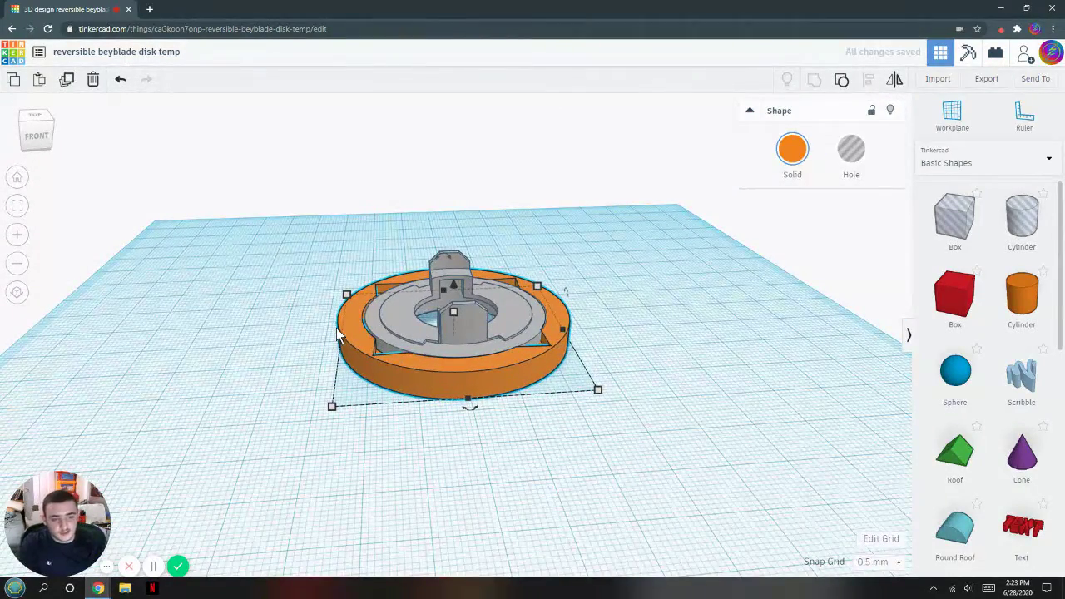
key(Right)
key(Right)
key(Right)
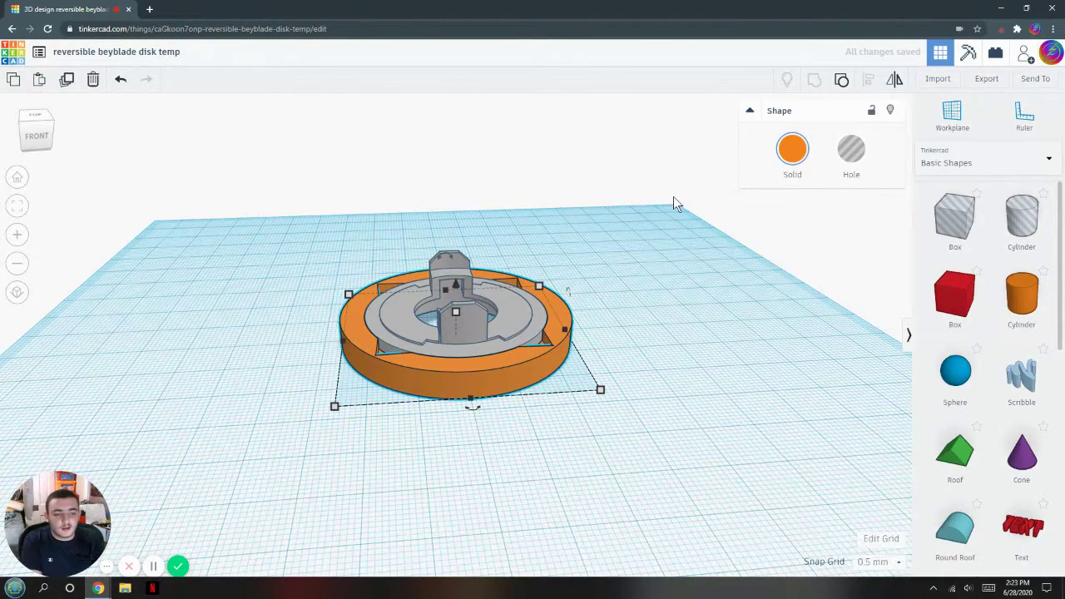
Step: Recolour the orange ring white with the custom hex colour ffffff and deselect it
click(795, 153)
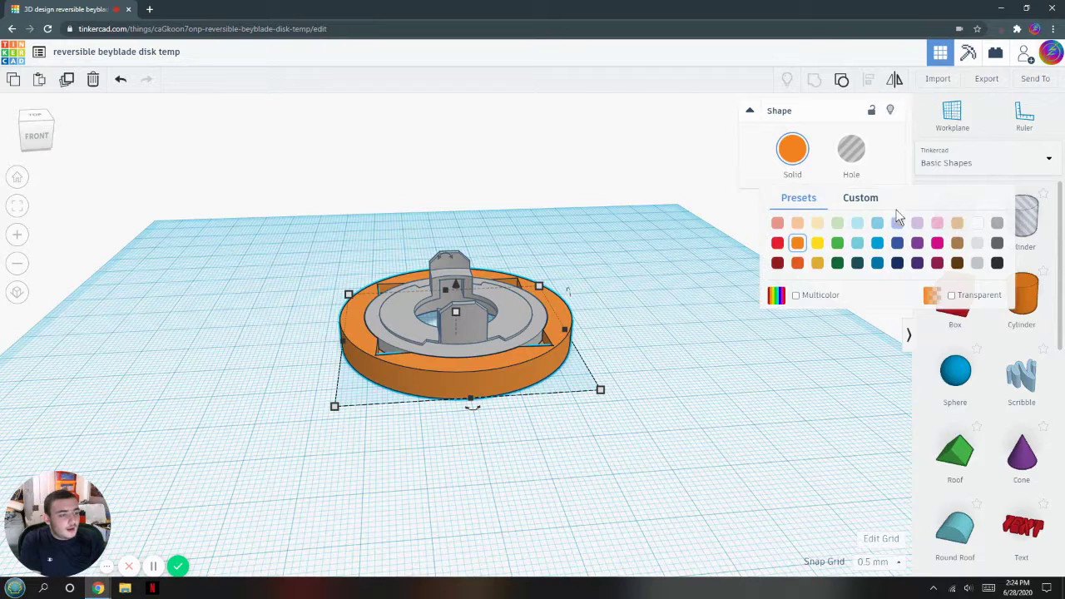
click(861, 200)
double_click(994, 324)
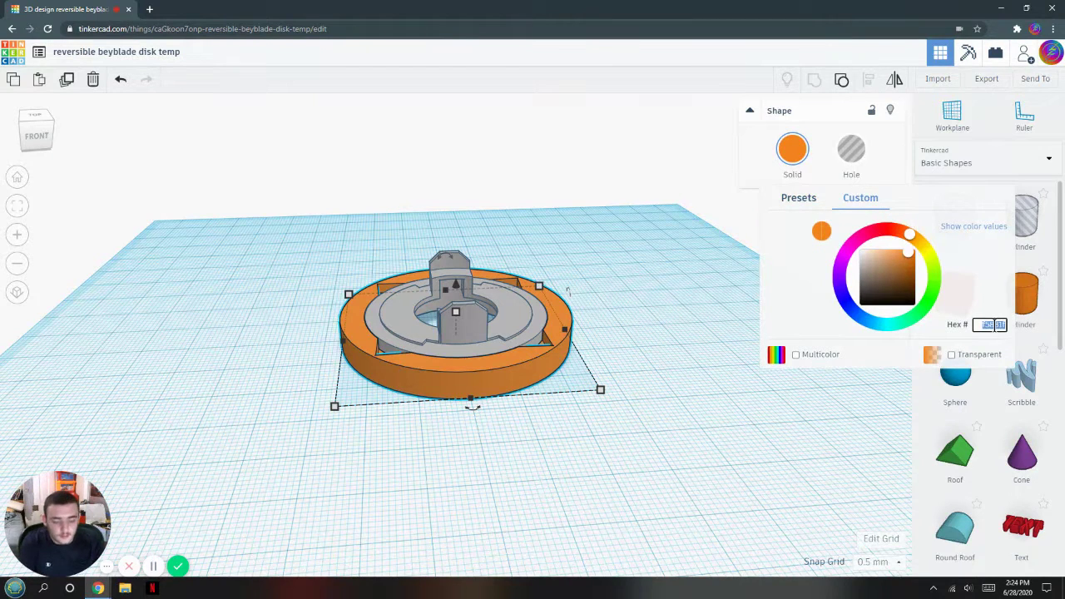
text(fffffffff)
key(Return)
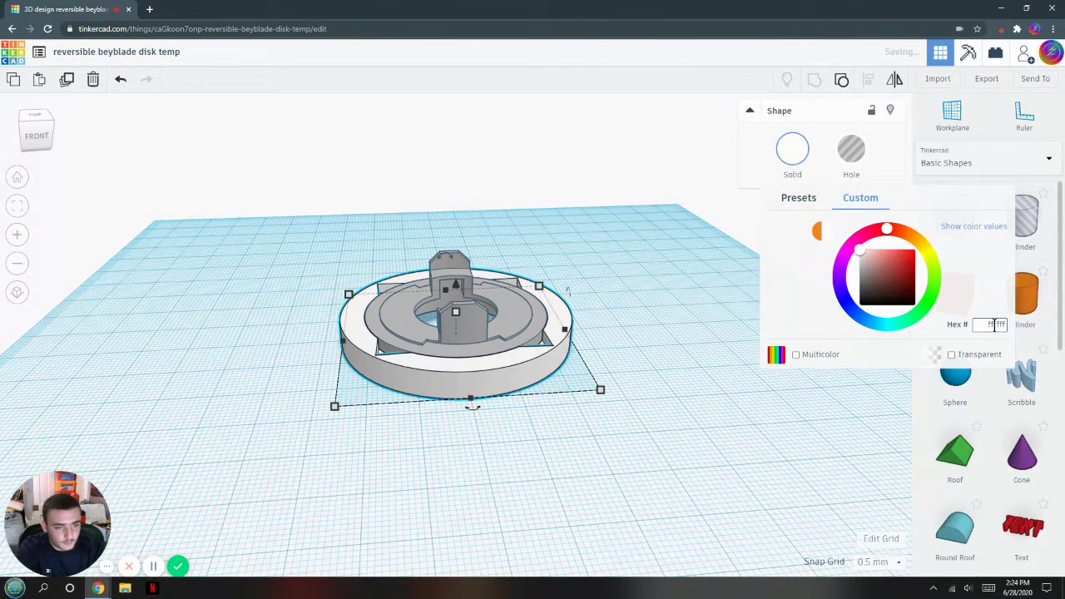
click(676, 318)
right_drag(677, 323, 666, 388)
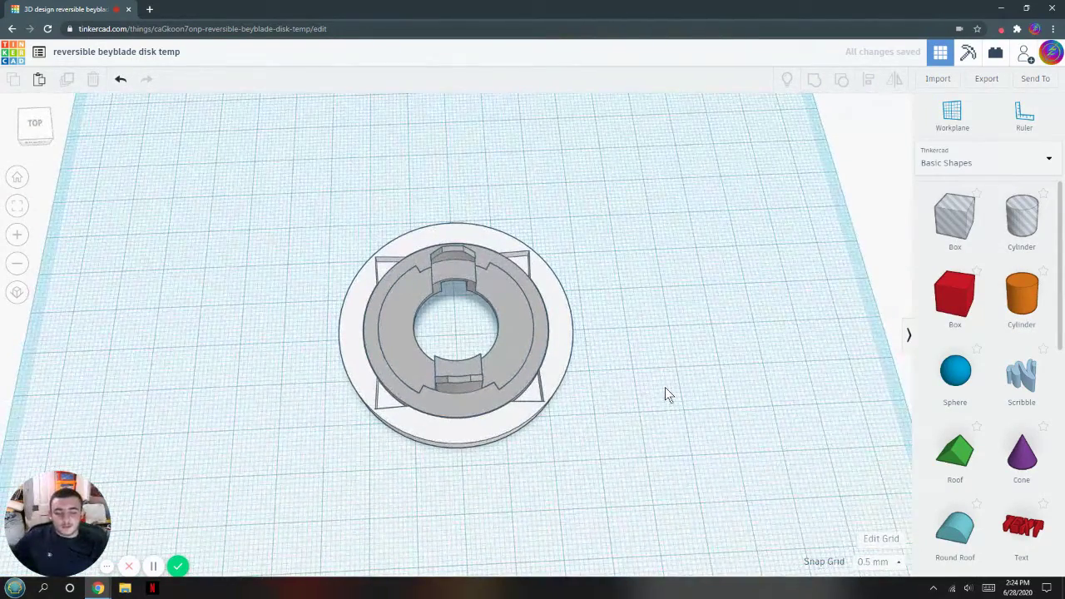
scroll(608, 400, up, 1)
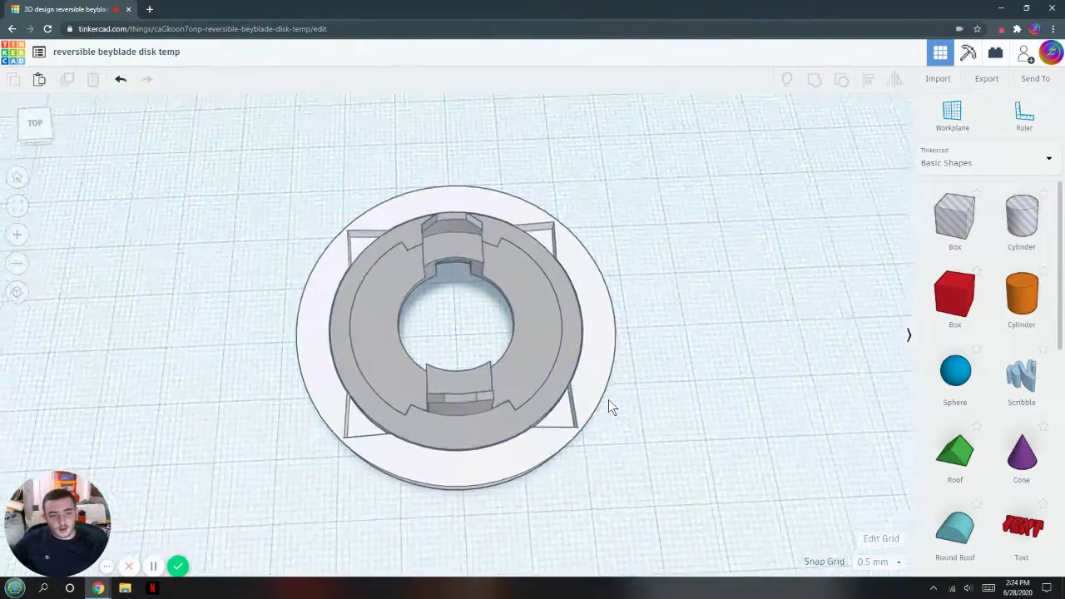